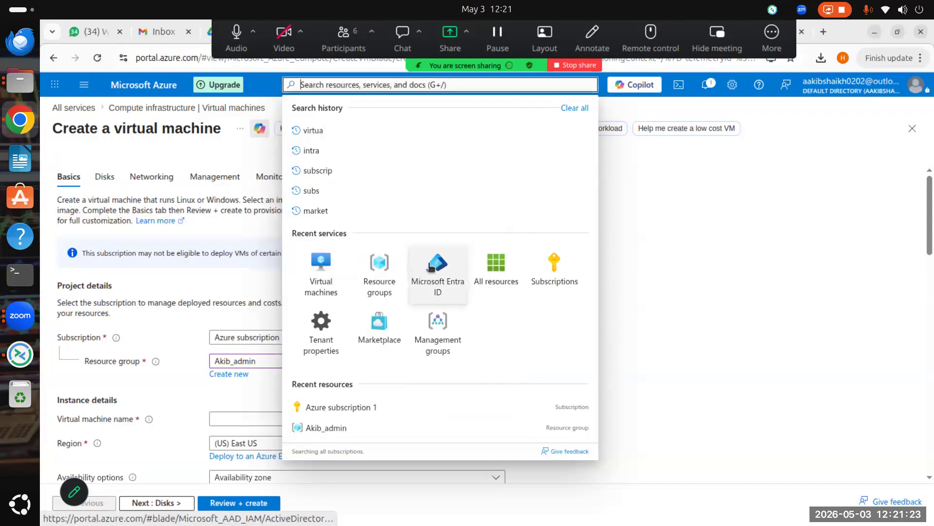
# Step: Discard the unsaved virtual machine draft and go to the Microsoft Entra ID Default Directory overview
pyautogui.click(436, 266)
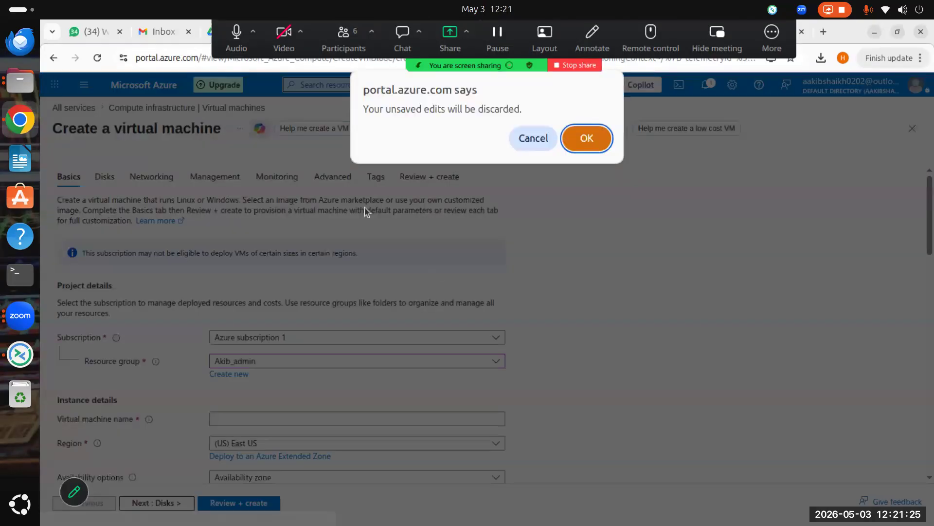
pyautogui.click(541, 134)
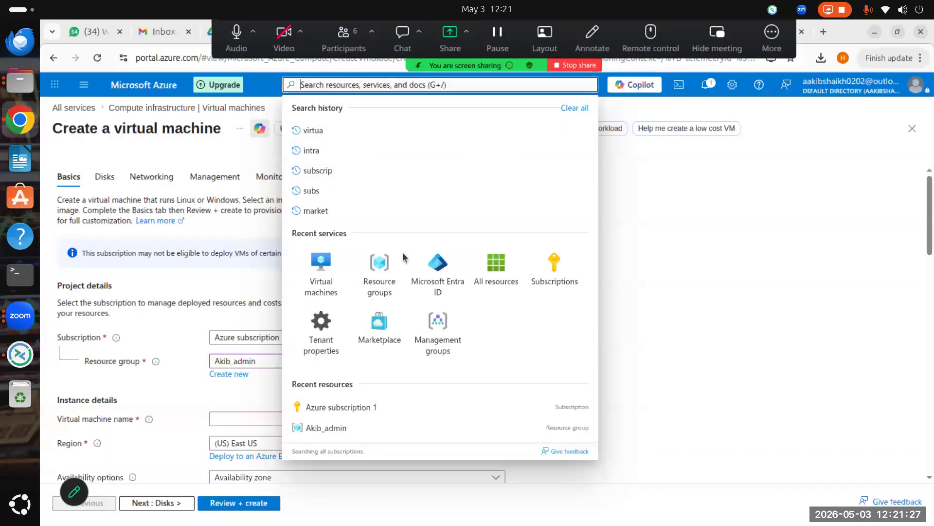
pyautogui.click(453, 293)
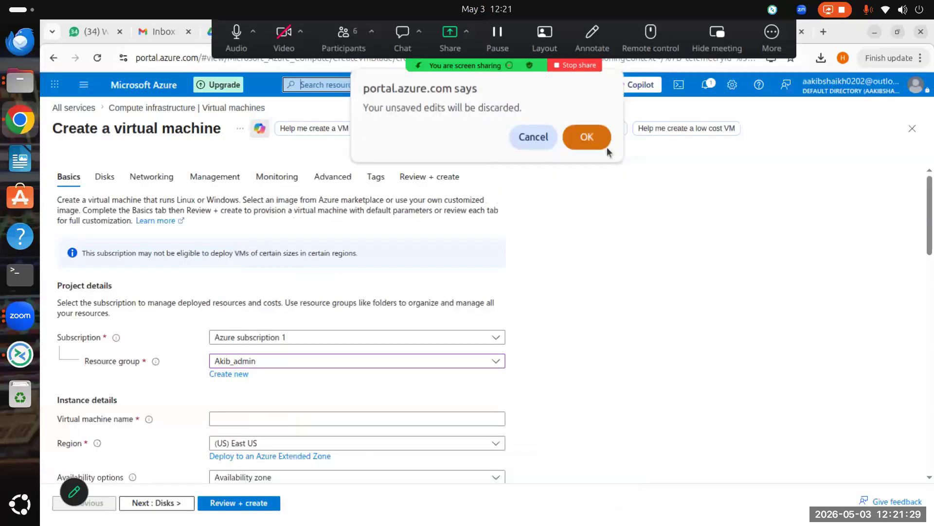
pyautogui.click(586, 138)
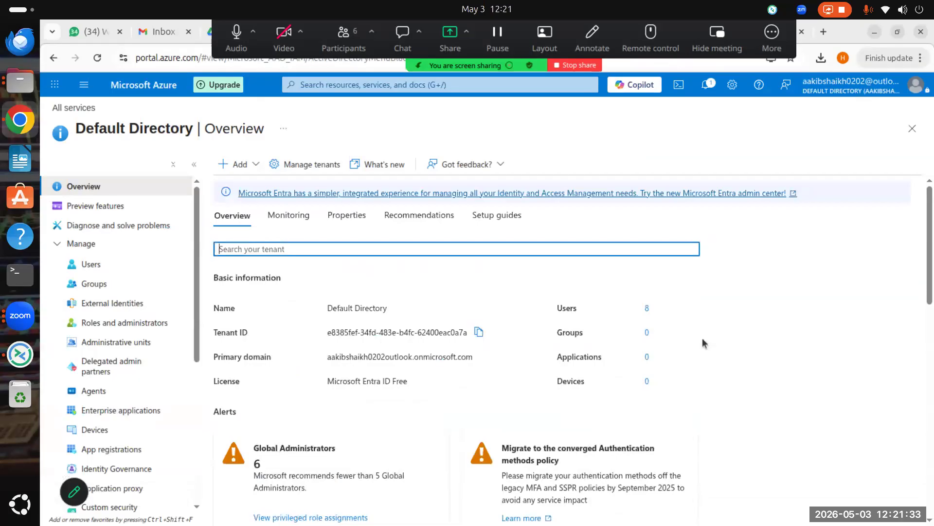
# Step: From the directory's 8 users, open one member user's profile overview
pyautogui.click(647, 310)
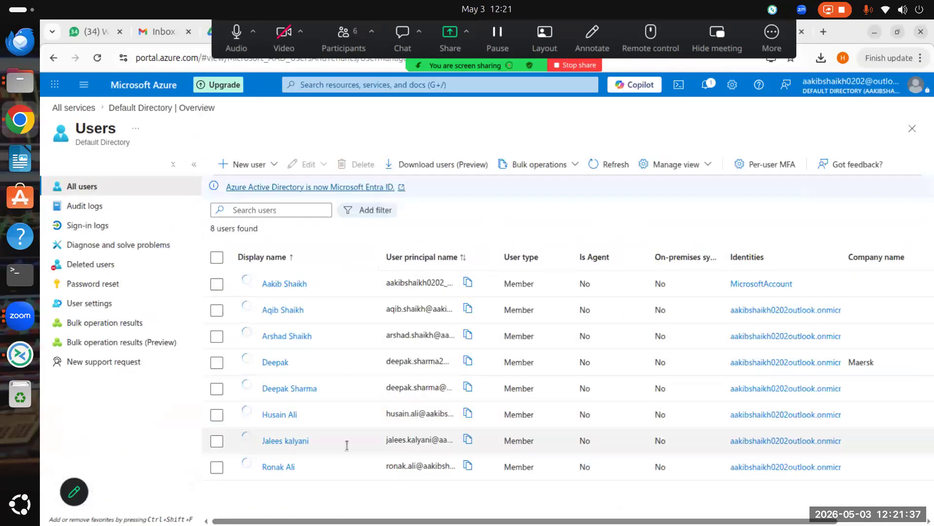
pyautogui.click(292, 441)
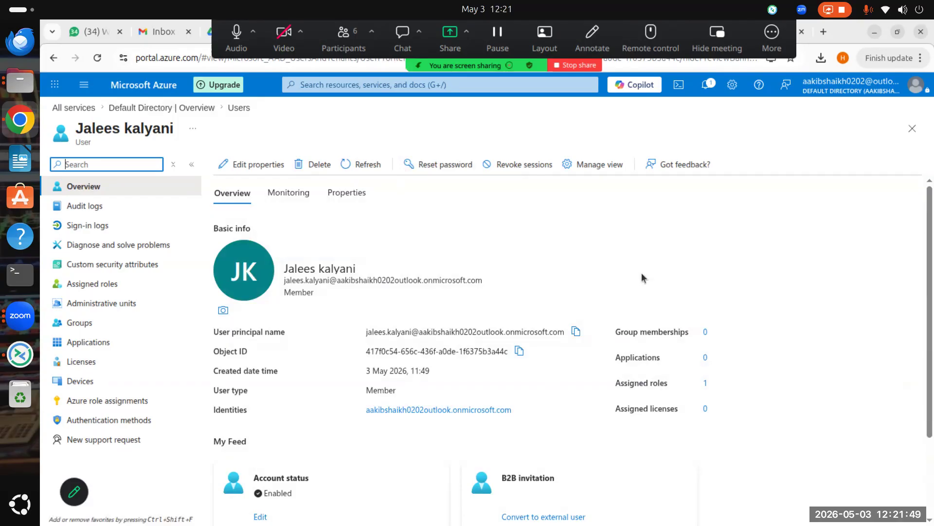
# Step: View the user's assigned roles, showing one built-in Global Administrator role on the Directory
pyautogui.scroll(-2, 623, 375)
pyautogui.scroll(2, 639, 343)
pyautogui.scroll(-3, 341, 272)
pyautogui.scroll(2, 559, 371)
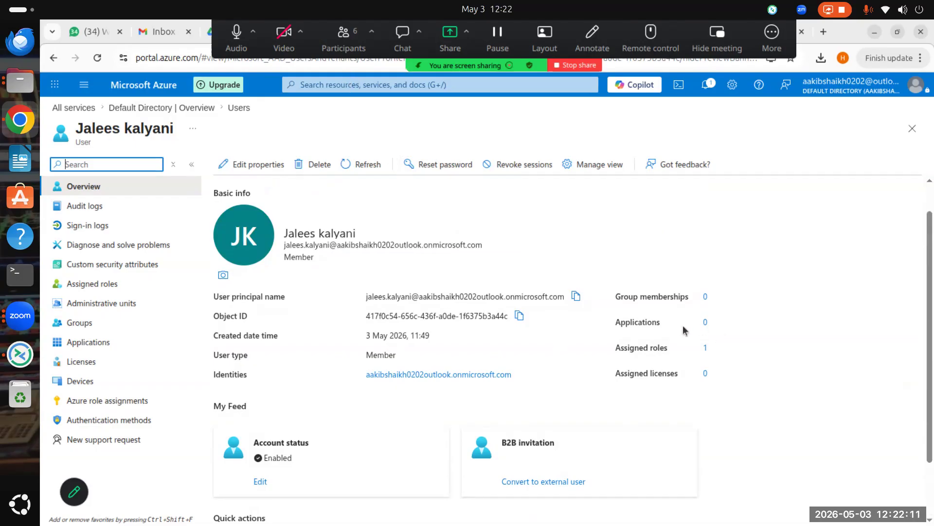
pyautogui.click(707, 348)
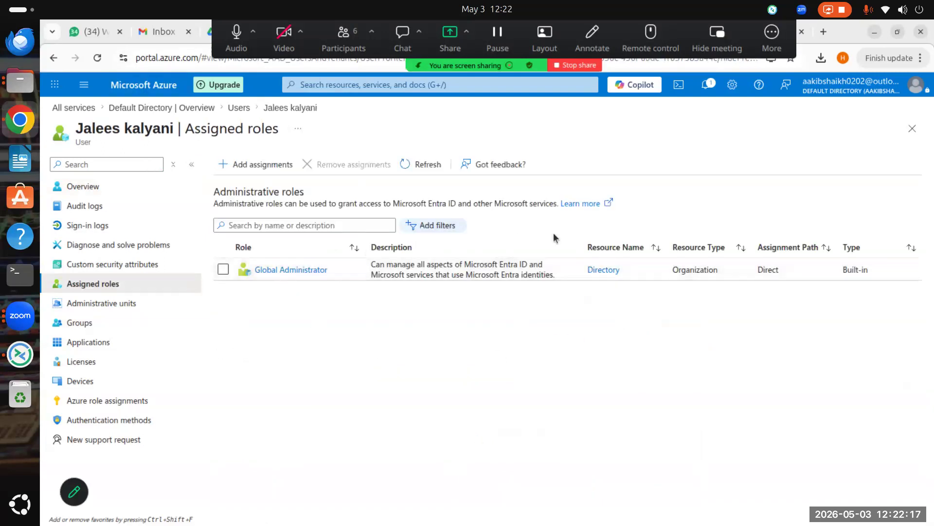
pyautogui.click(336, 83)
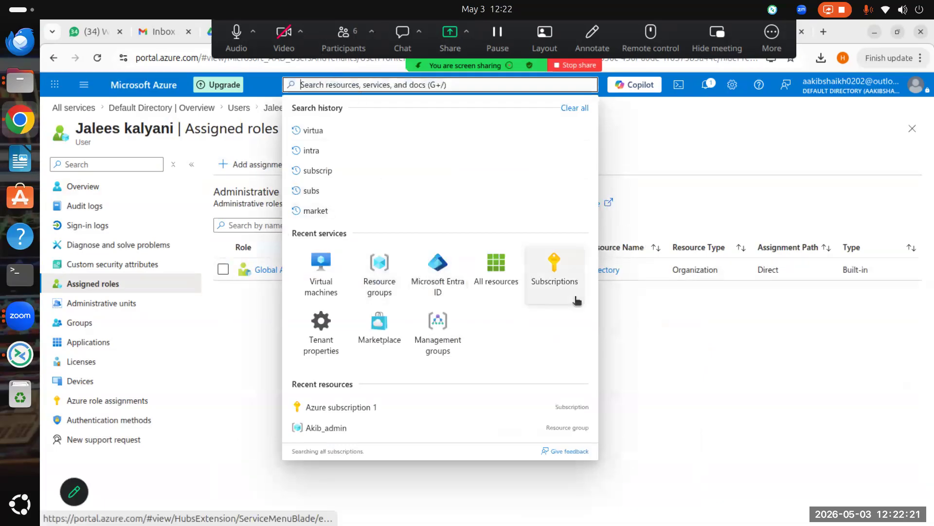
# Step: Go to Subscriptions and open Azure subscription 1's Access control (IAM) page
pyautogui.click(555, 273)
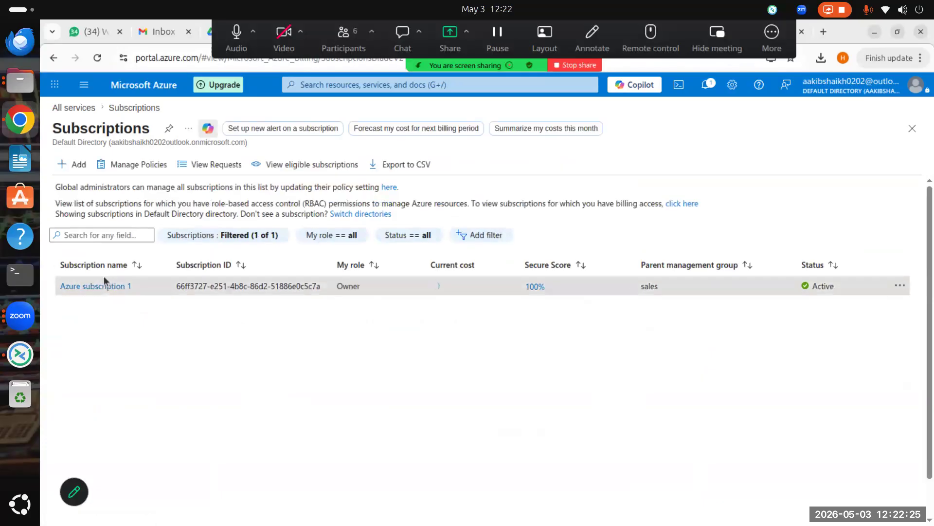
pyautogui.click(104, 286)
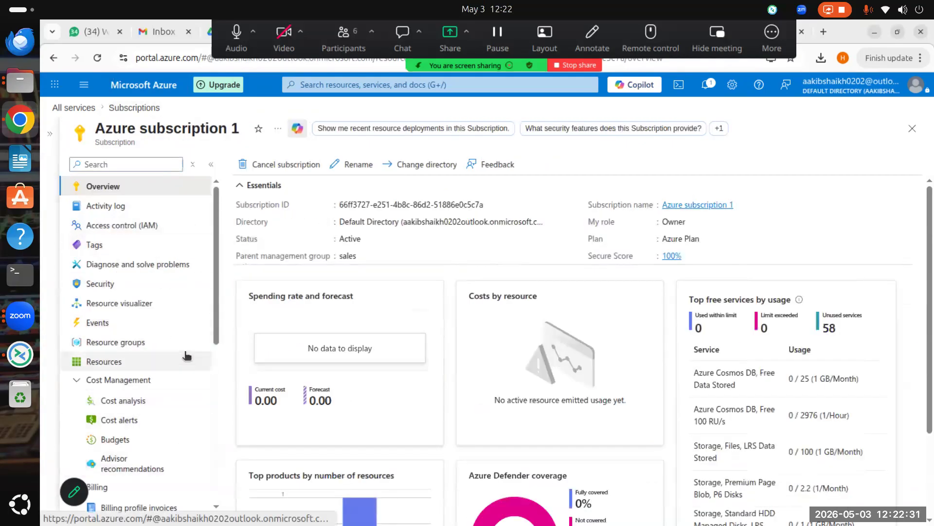
pyautogui.click(159, 226)
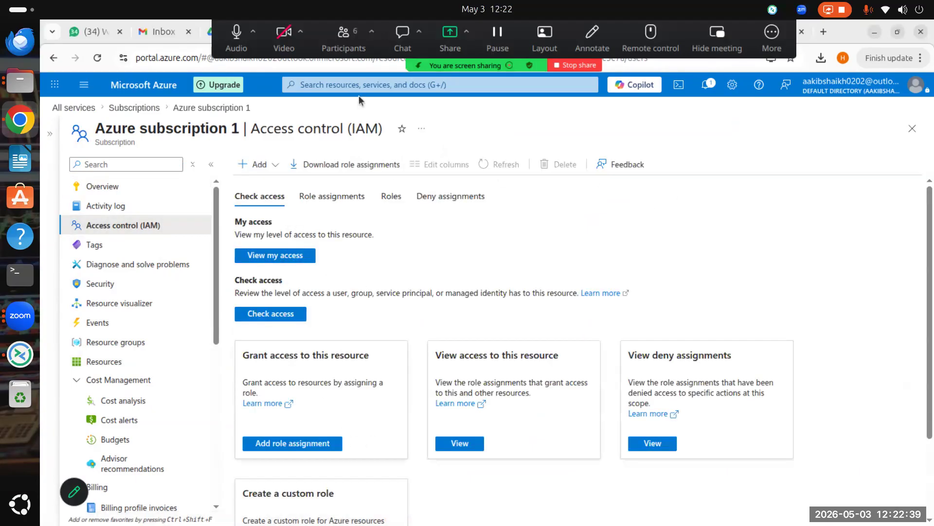
pyautogui.scroll(-2, 372, 477)
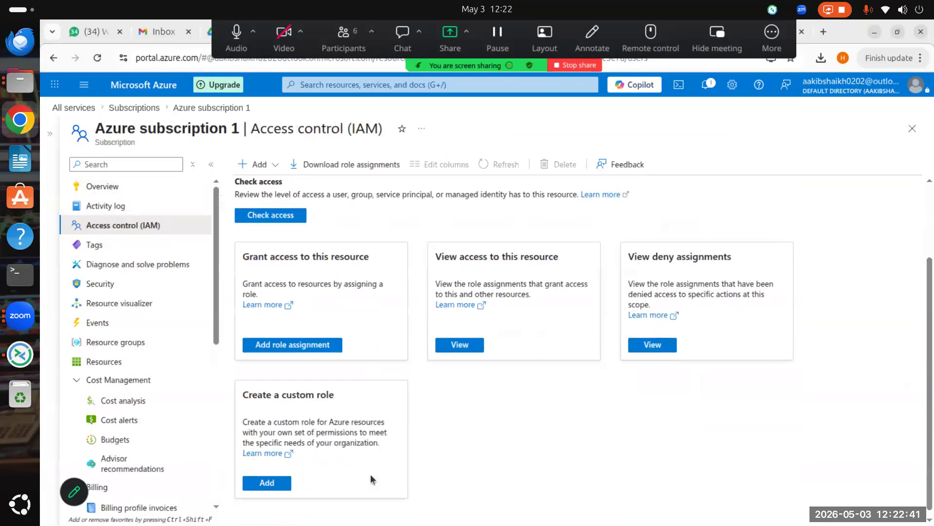
pyautogui.scroll(3, 335, 351)
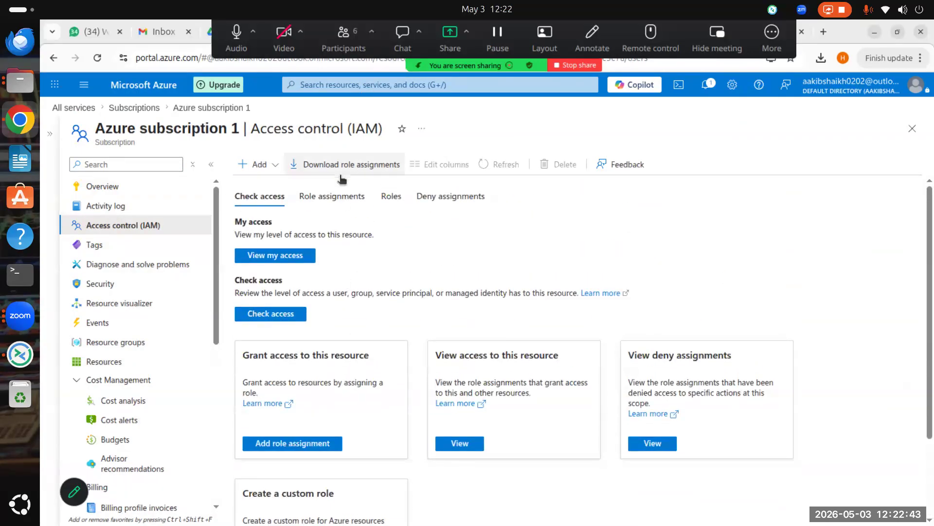
# Step: Show the role assignments with the Name column widened to full IDs, then refresh the list
pyautogui.click(336, 200)
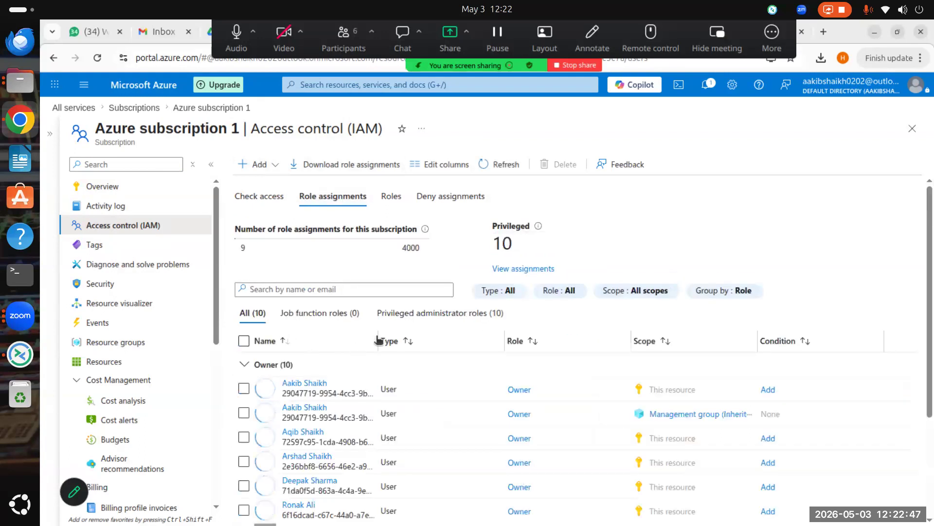
pyautogui.scroll(-1, 753, 376)
pyautogui.scroll(-2, 754, 376)
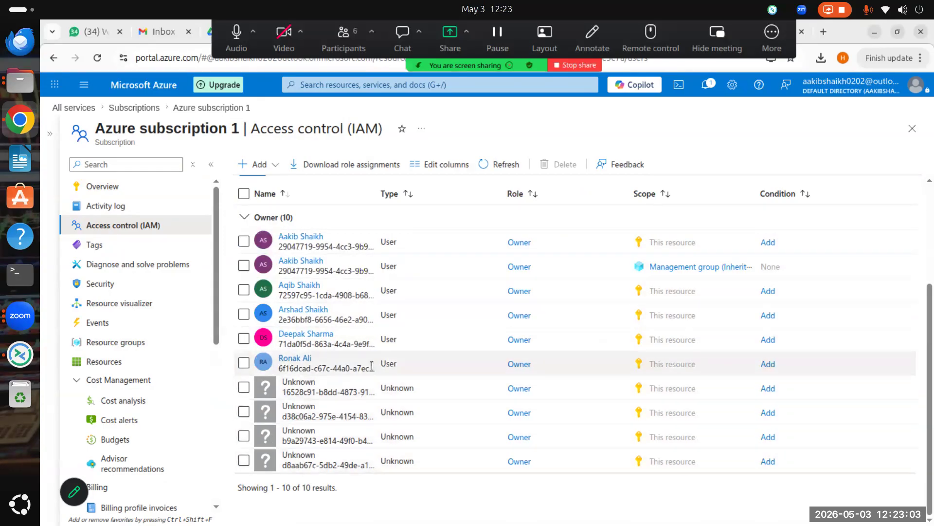
pyautogui.moveTo(378, 194); pyautogui.dragTo(485, 191)
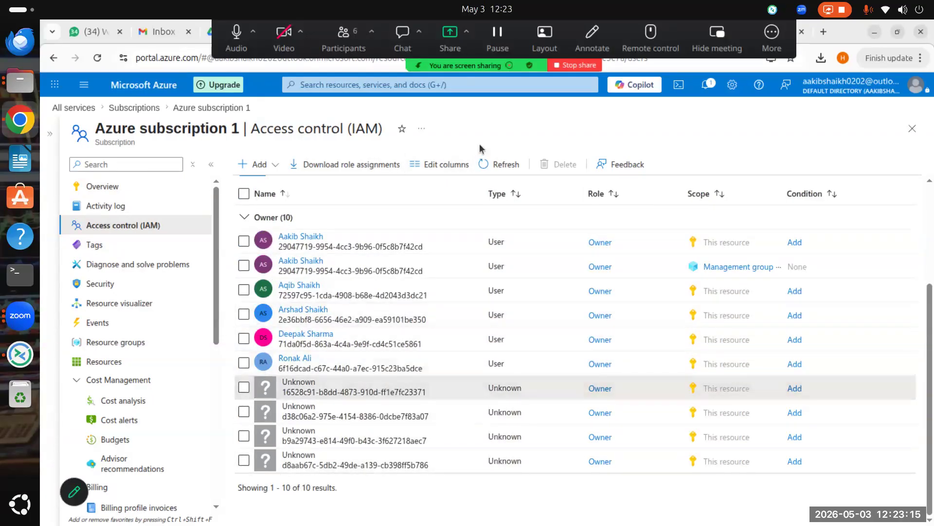
pyautogui.click(494, 164)
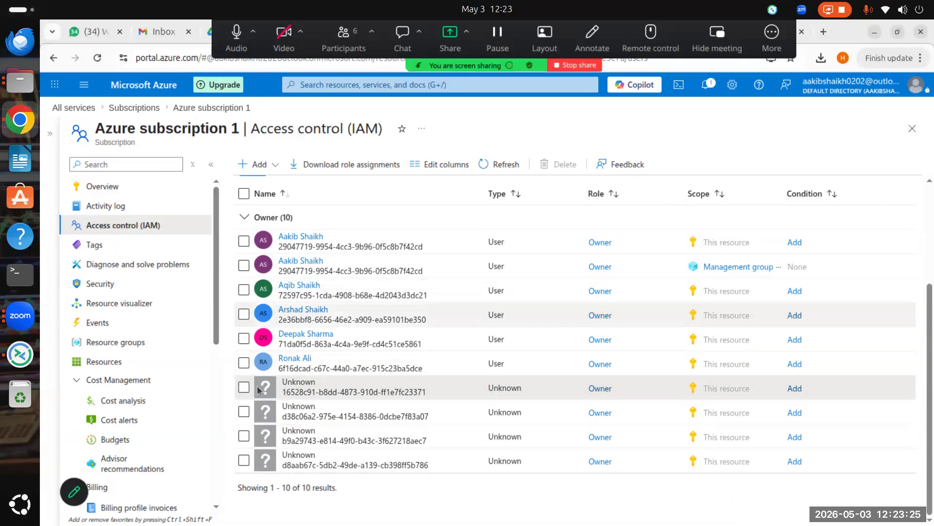
# Step: Go to Microsoft Entra ID and open the Default Directory's All users list
pyautogui.click(317, 85)
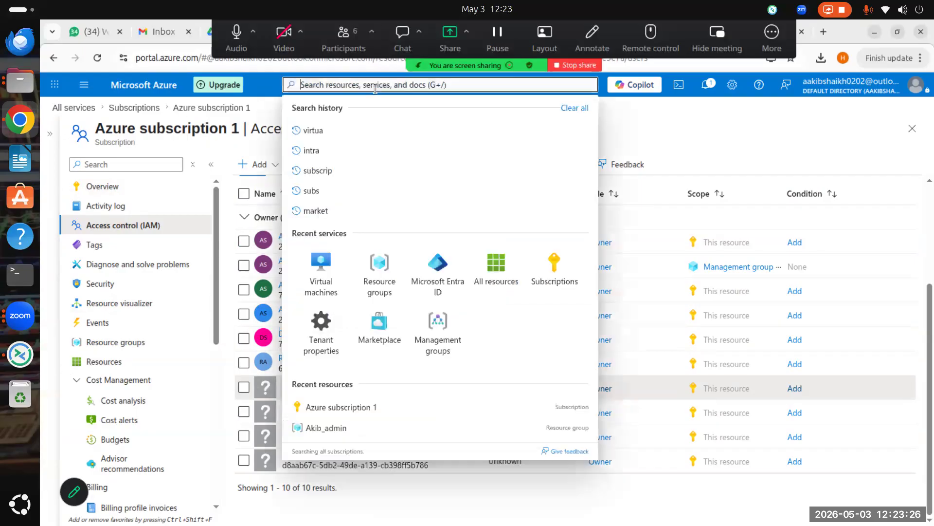
pyautogui.click(438, 274)
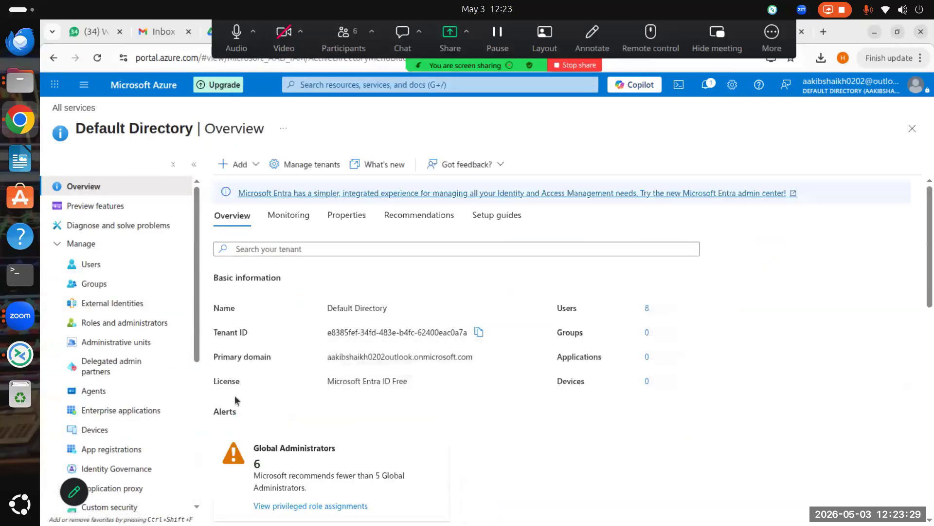
pyautogui.click(95, 265)
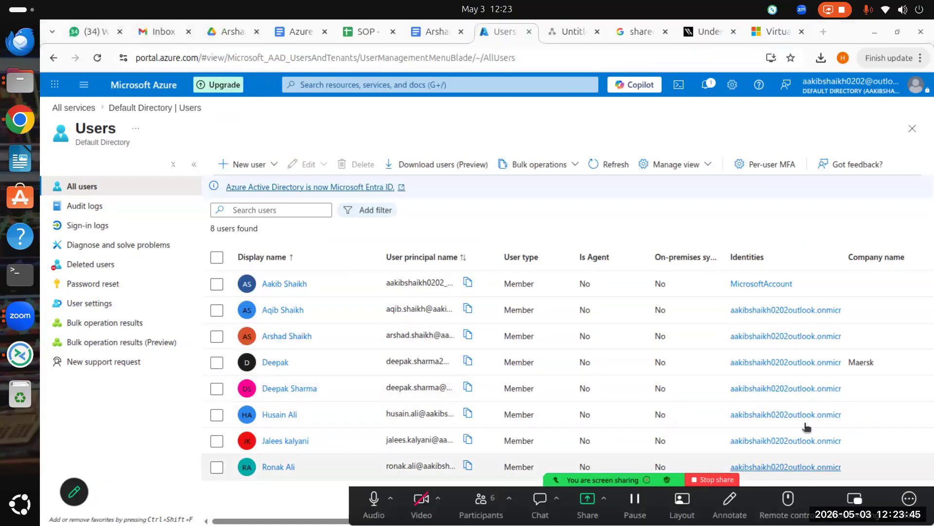
# Step: Resize the Display name and User principal name columns to show longer addresses
pyautogui.moveTo(497, 256); pyautogui.dragTo(602, 256)
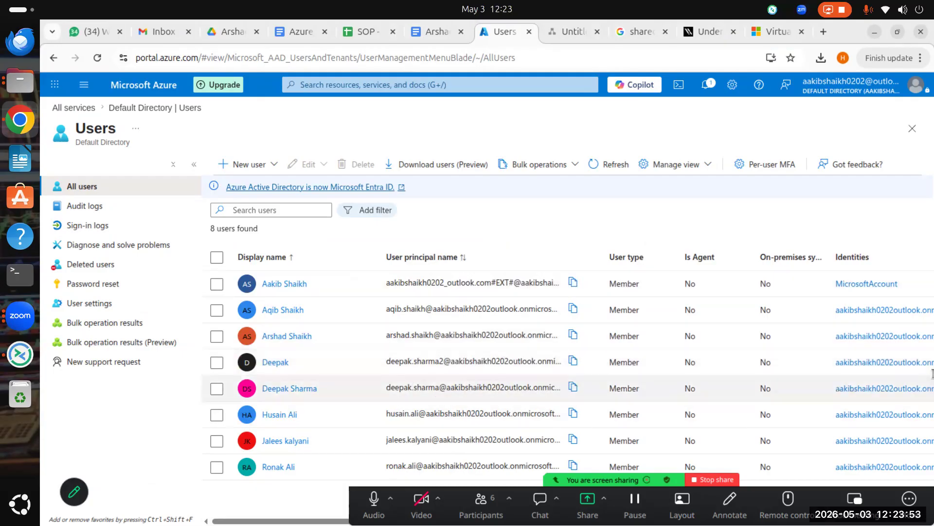
pyautogui.moveTo(376, 250); pyautogui.dragTo(344, 265)
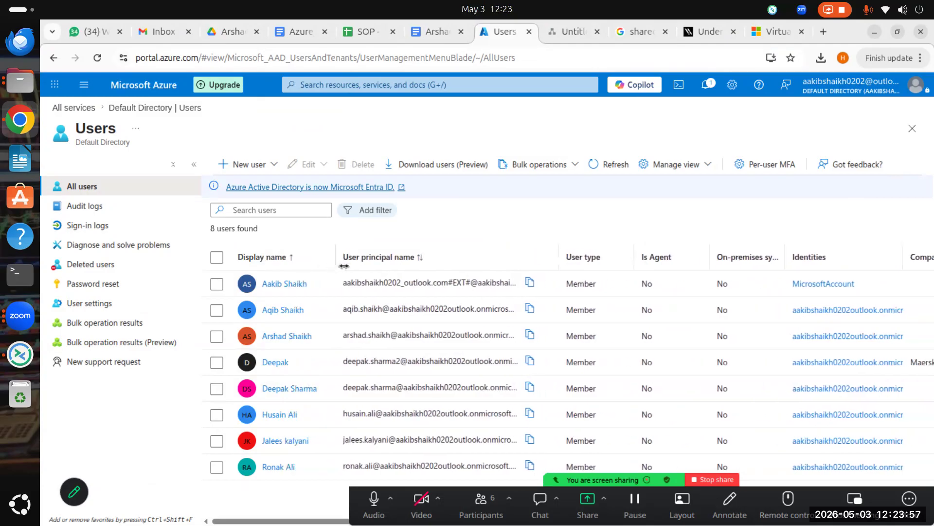
pyautogui.moveTo(561, 249); pyautogui.dragTo(526, 249)
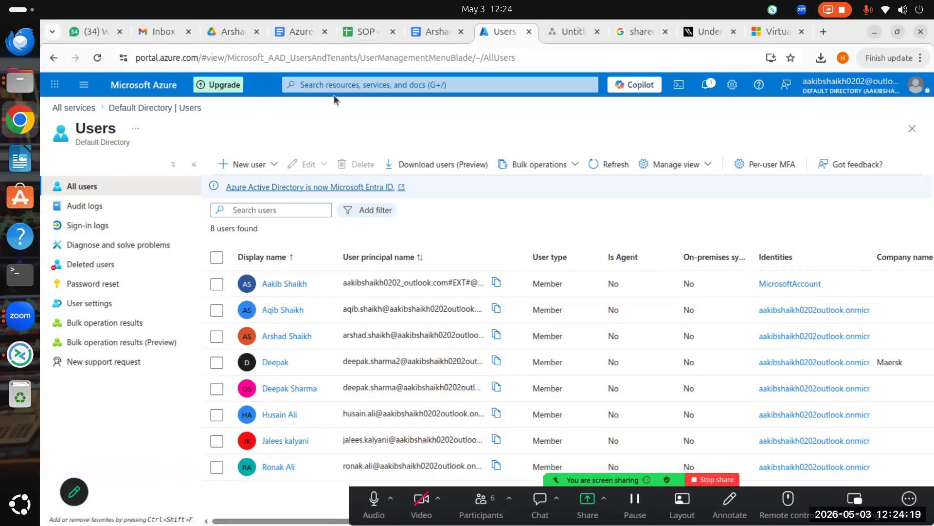
pyautogui.click(346, 85)
# Step: Open Azure subscription 1, duplicate the browser tab, and show Microsoft Entra ID in the copy
pyautogui.click(545, 278)
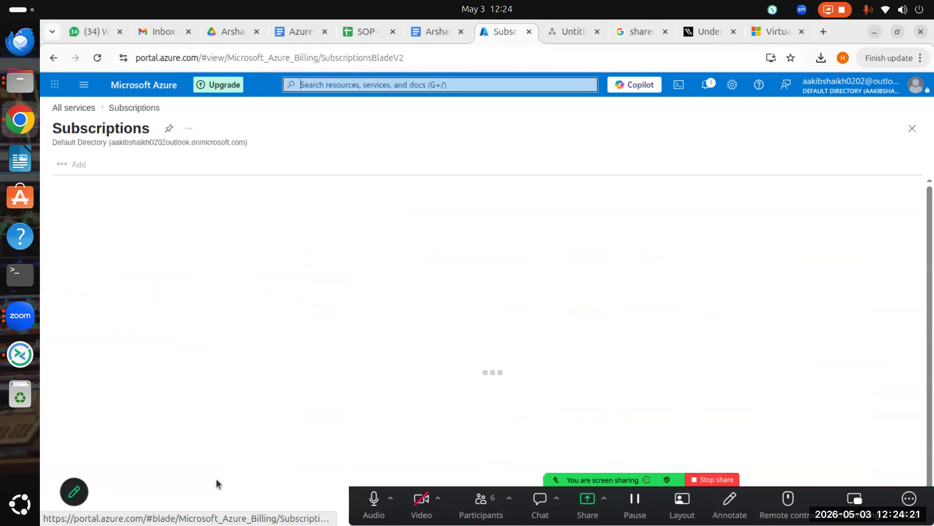
pyautogui.click(122, 289)
pyautogui.rightClick(507, 28)
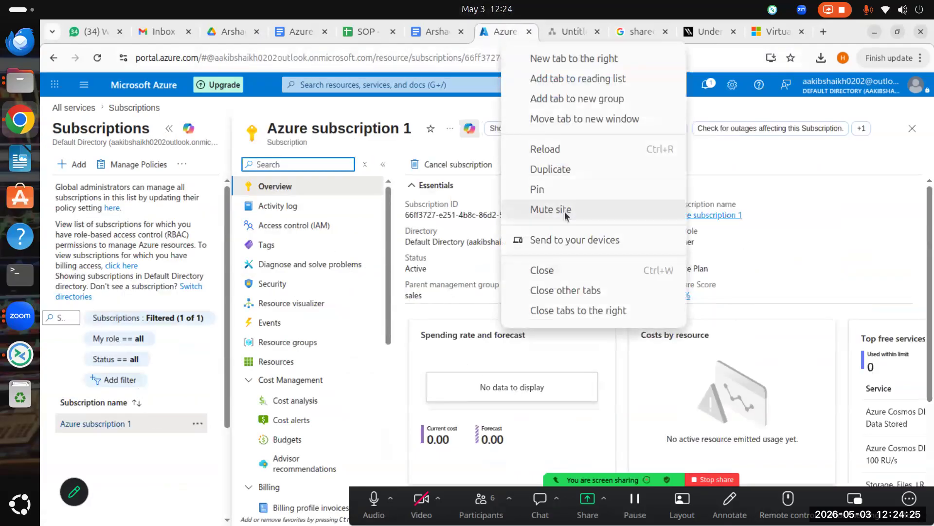
pyautogui.click(584, 166)
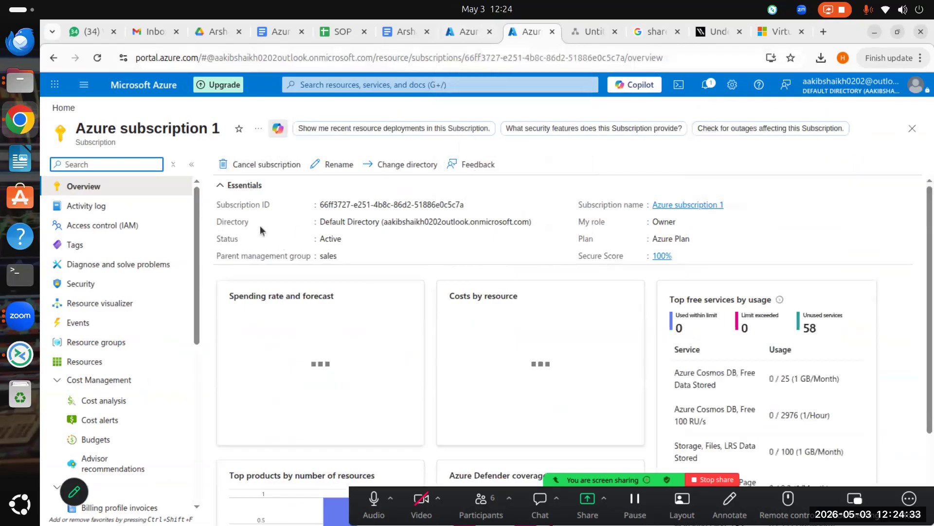
pyautogui.click(416, 83)
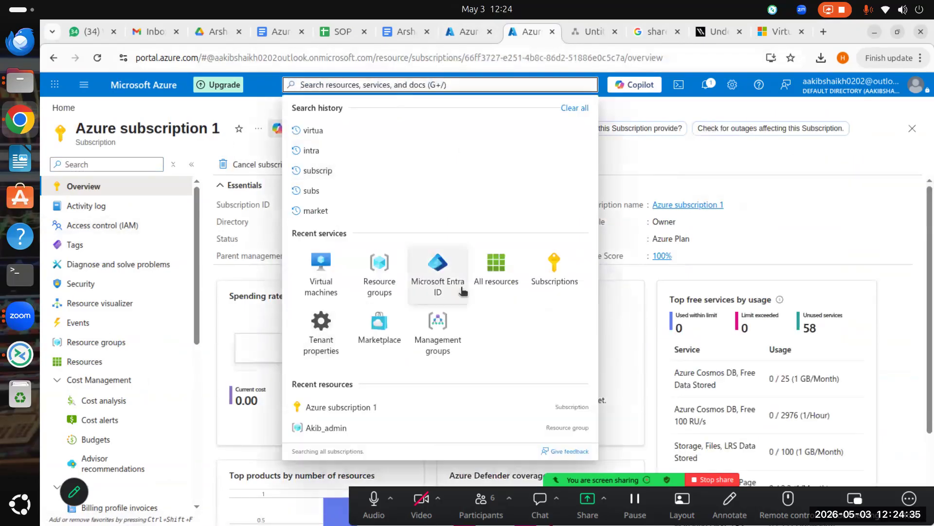
pyautogui.click(438, 280)
# Step: Back in the subscription tab, collapse the subscriptions list and open Access control (IAM)
pyautogui.click(465, 34)
pyautogui.scroll(-3, 376, 215)
pyautogui.click(168, 128)
pyautogui.scroll(-4, 427, 317)
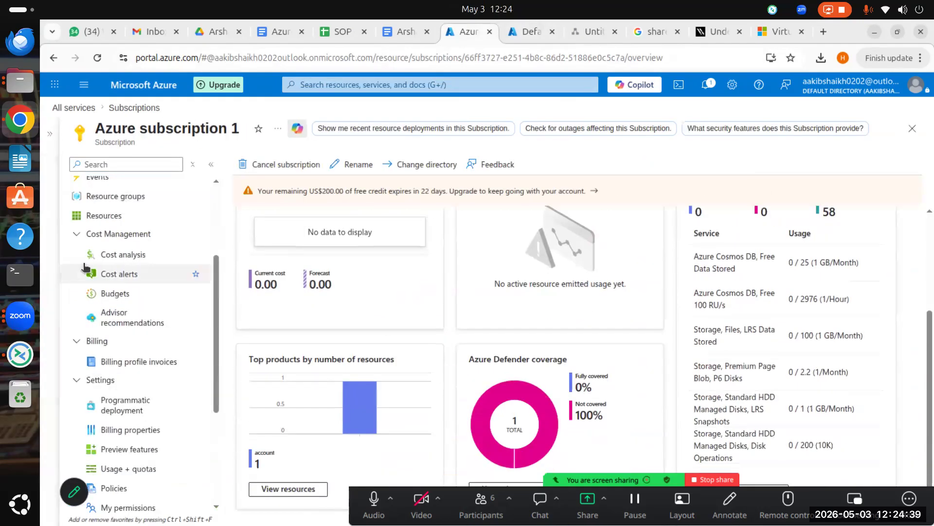
pyautogui.scroll(5, 146, 304)
pyautogui.scroll(-10, 131, 302)
pyautogui.scroll(2, 156, 248)
pyautogui.scroll(5, 146, 243)
pyautogui.click(122, 229)
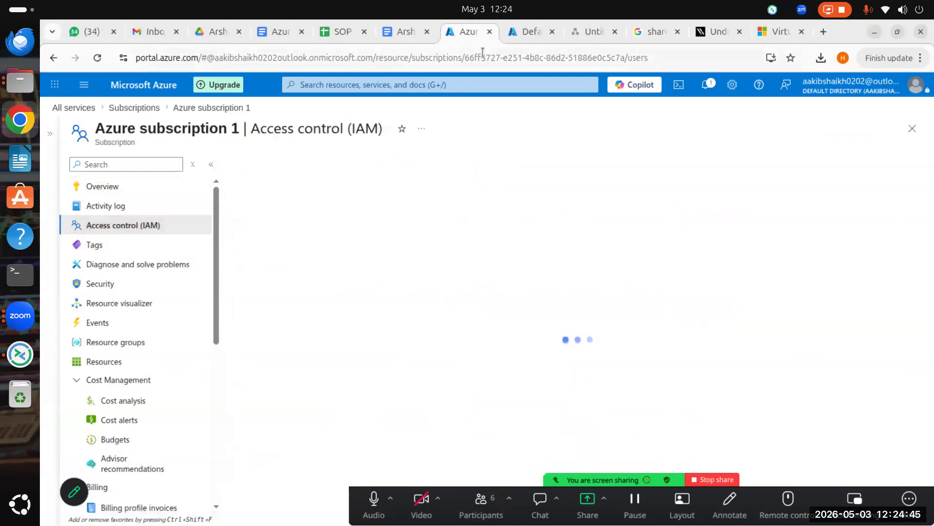
# Step: Open the directory's Users list in the Default Directory tab, then return to the IAM tab
pyautogui.click(537, 30)
pyautogui.click(90, 264)
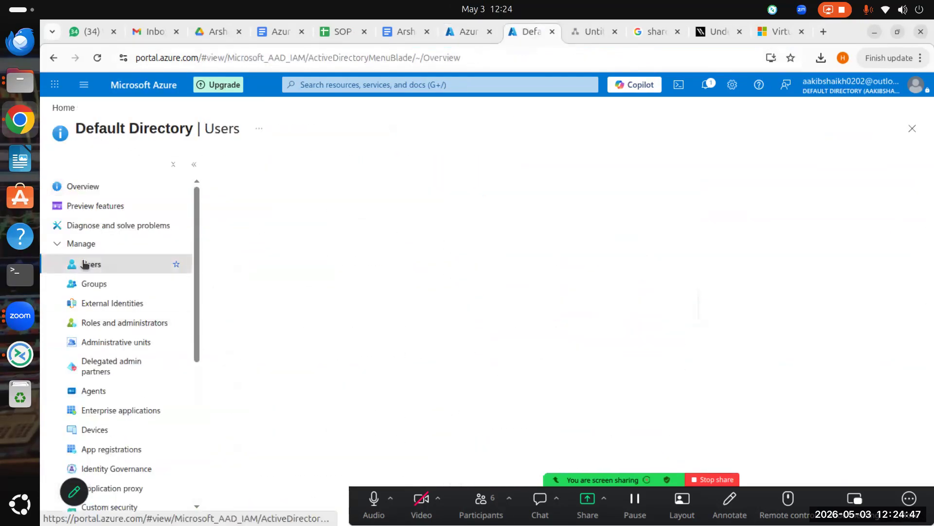
pyautogui.click(467, 31)
pyautogui.scroll(-2, 382, 382)
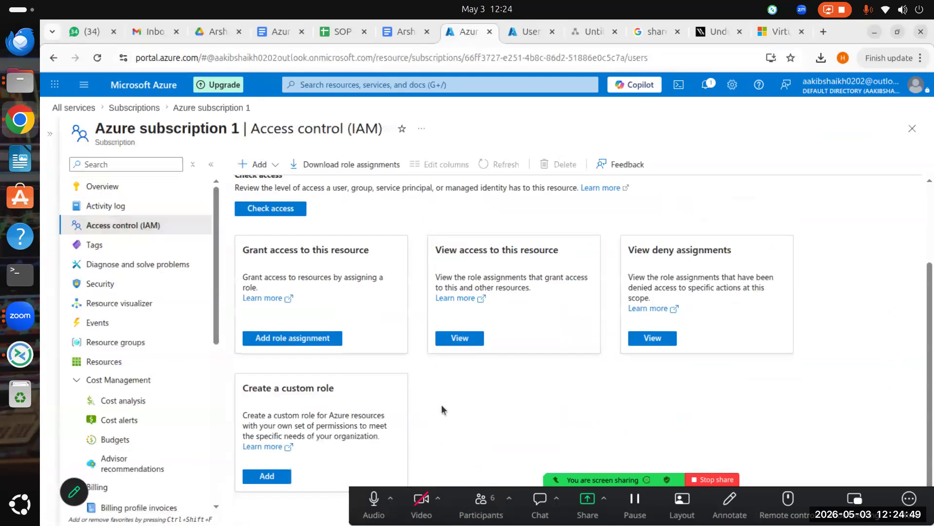
pyautogui.scroll(2, 325, 304)
# Step: Show the role assignments, select the first Unknown Owner, and widen the Name column for full IDs
pyautogui.click(329, 200)
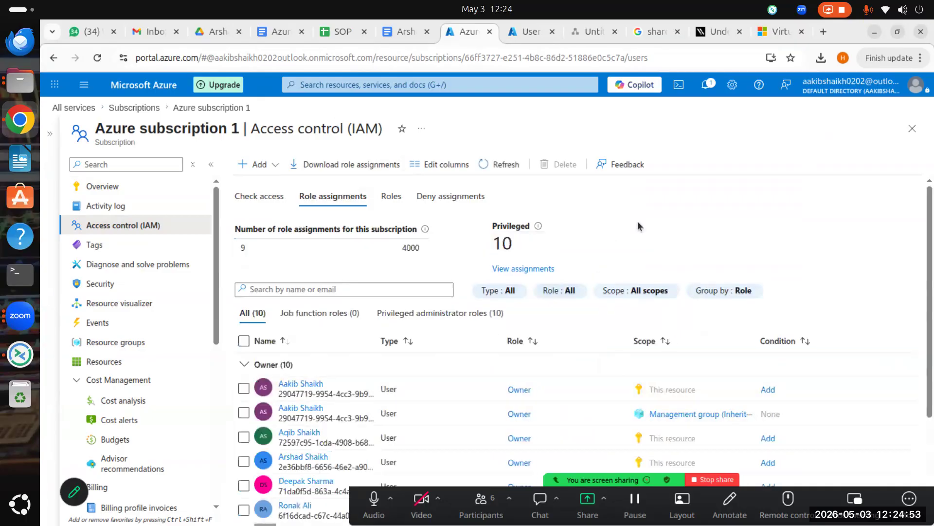
pyautogui.scroll(-3, 444, 438)
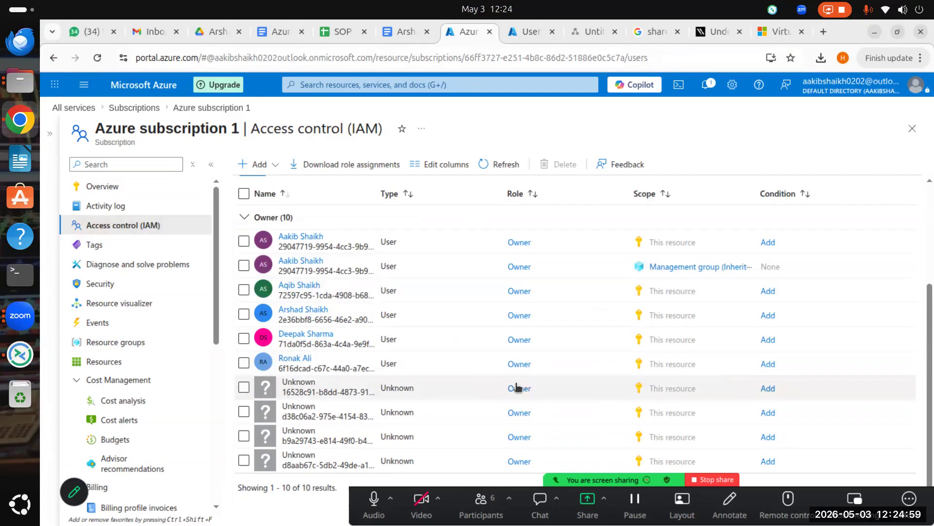
pyautogui.click(327, 388)
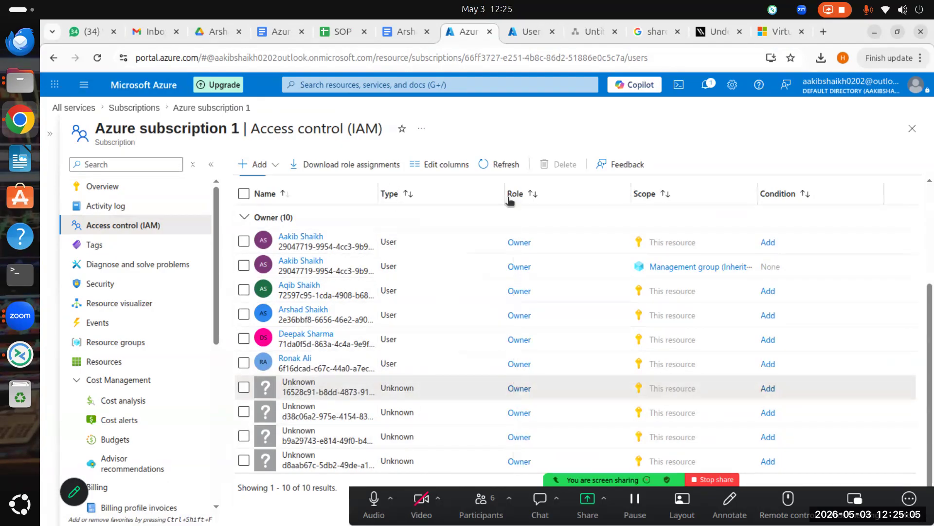
pyautogui.moveTo(516, 196); pyautogui.dragTo(515, 196)
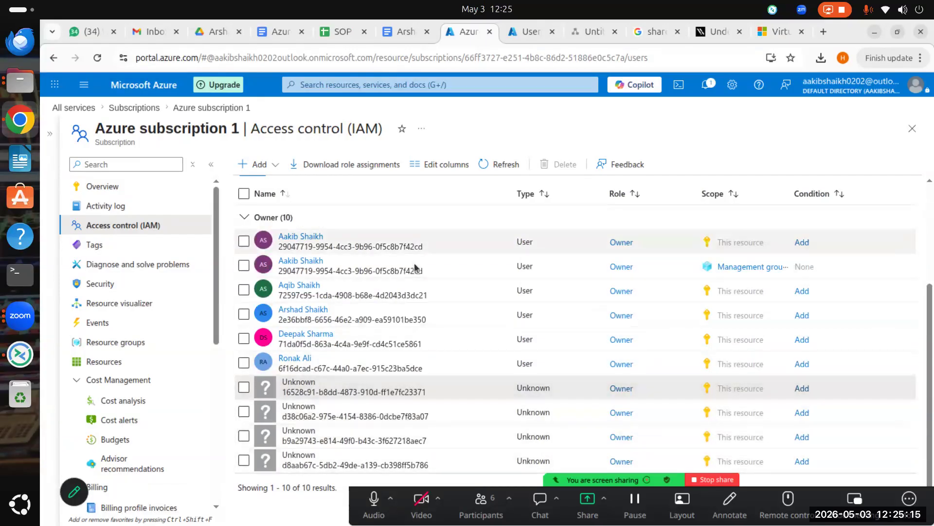
# Step: On the 8-user list, widen the User principal name column and browse the Add filter types without applying one
pyautogui.click(530, 33)
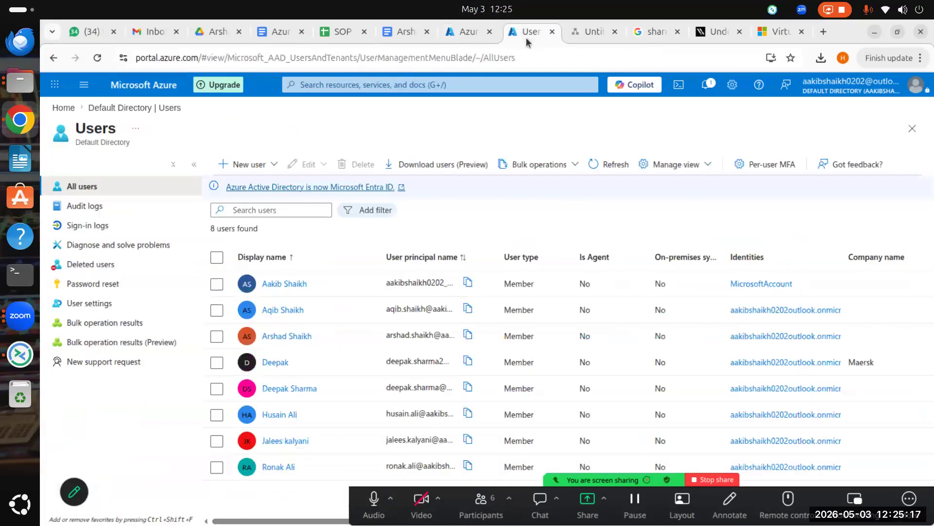
pyautogui.moveTo(498, 255); pyautogui.dragTo(559, 267)
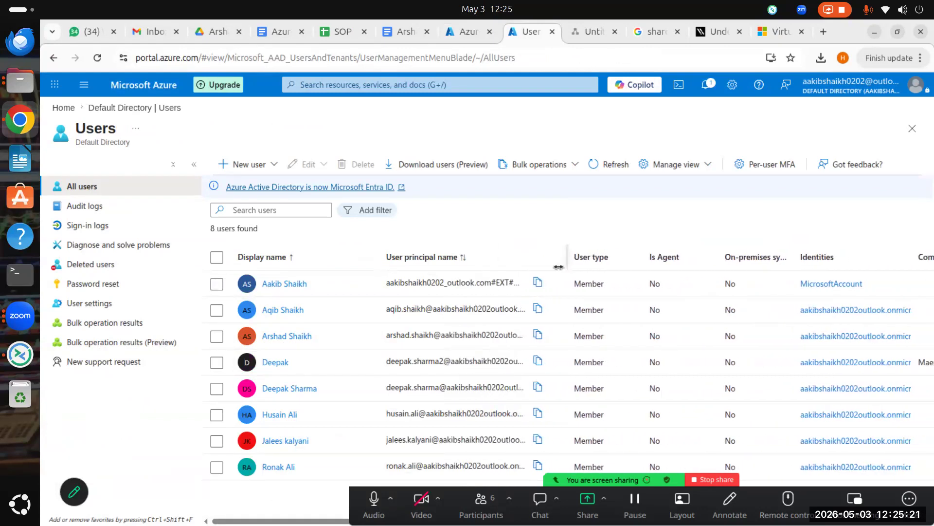
pyautogui.click(363, 210)
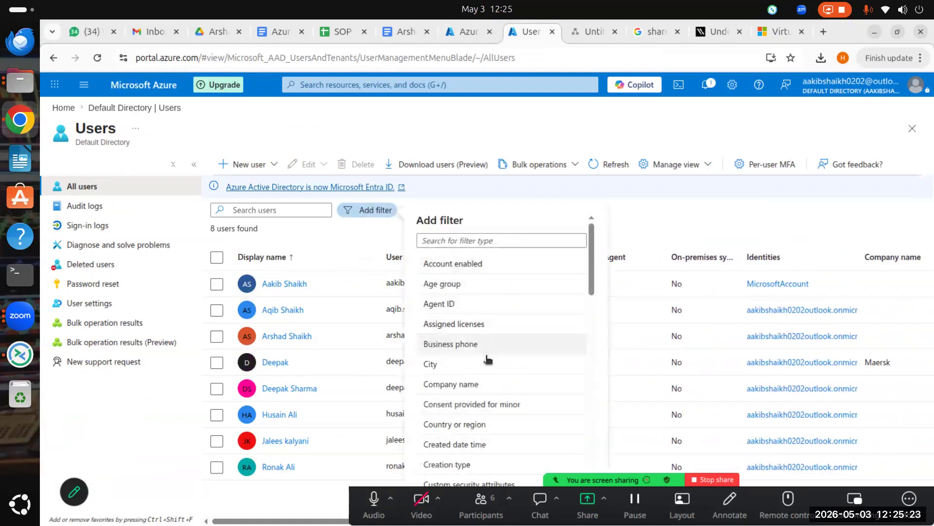
pyautogui.scroll(-15, 488, 359)
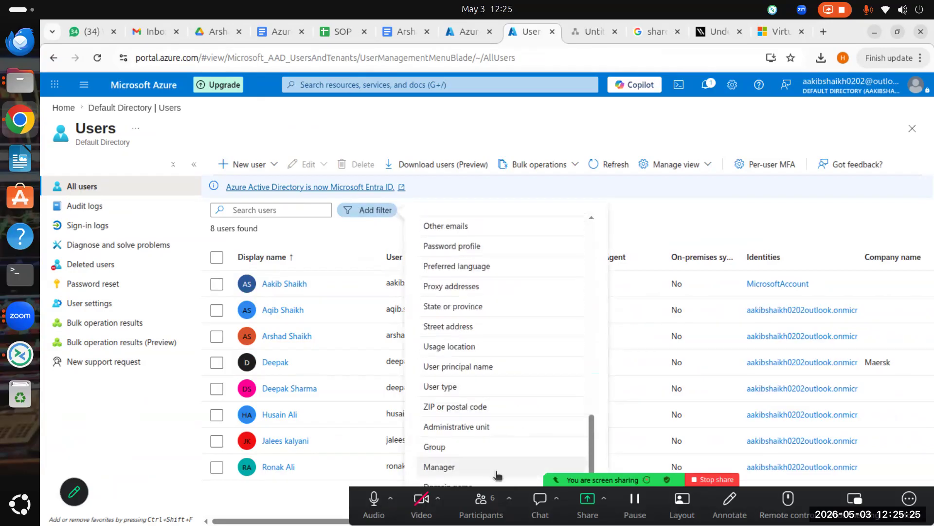
pyautogui.scroll(8, 520, 371)
pyautogui.scroll(6, 521, 366)
pyautogui.scroll(4, 520, 365)
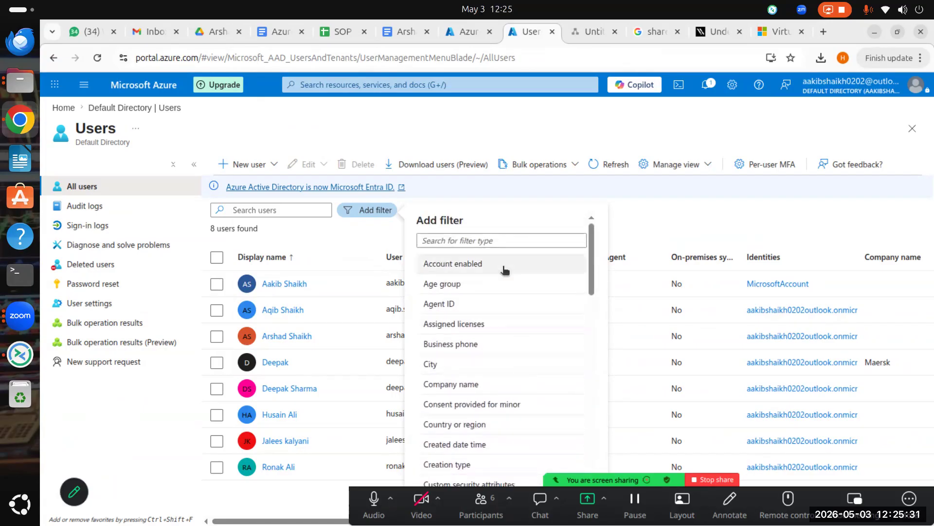
pyautogui.scroll(-10, 506, 271)
pyautogui.scroll(7, 484, 294)
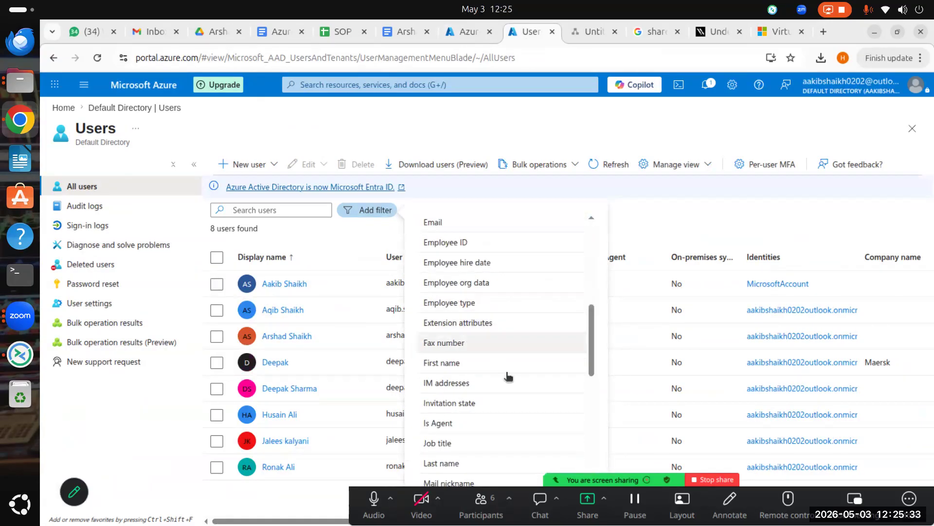
pyautogui.scroll(3, 511, 380)
pyautogui.scroll(4, 515, 381)
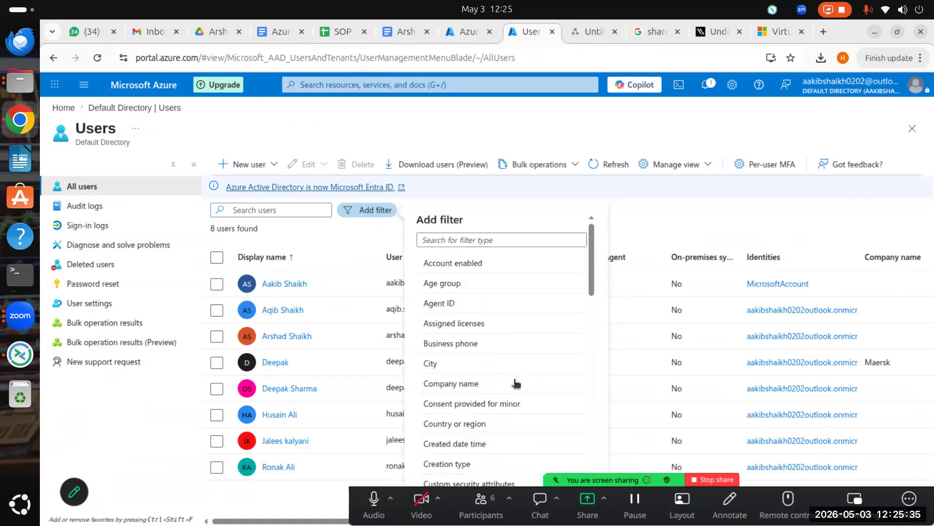
pyautogui.scroll(-6, 515, 382)
pyautogui.click(673, 242)
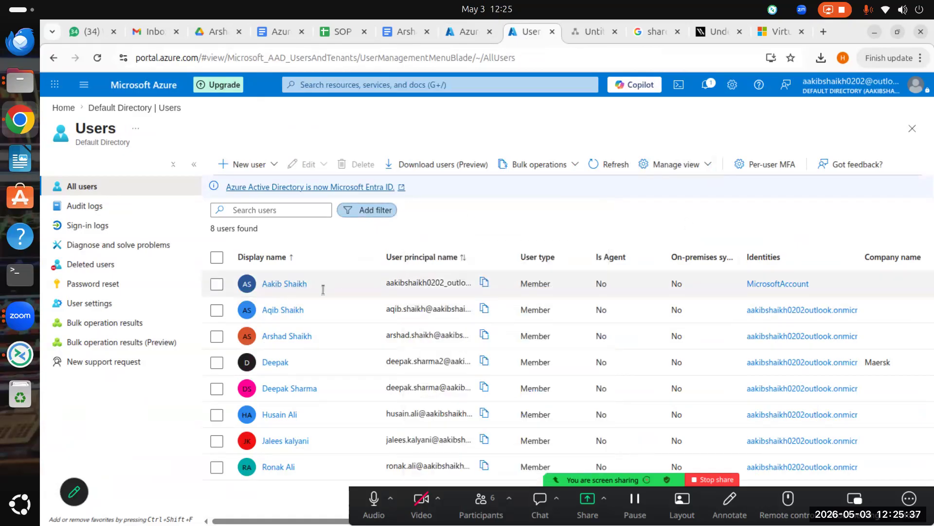
# Step: Open the first user's profile and compare its Object ID against the first Owner assignment's ID
pyautogui.click(285, 284)
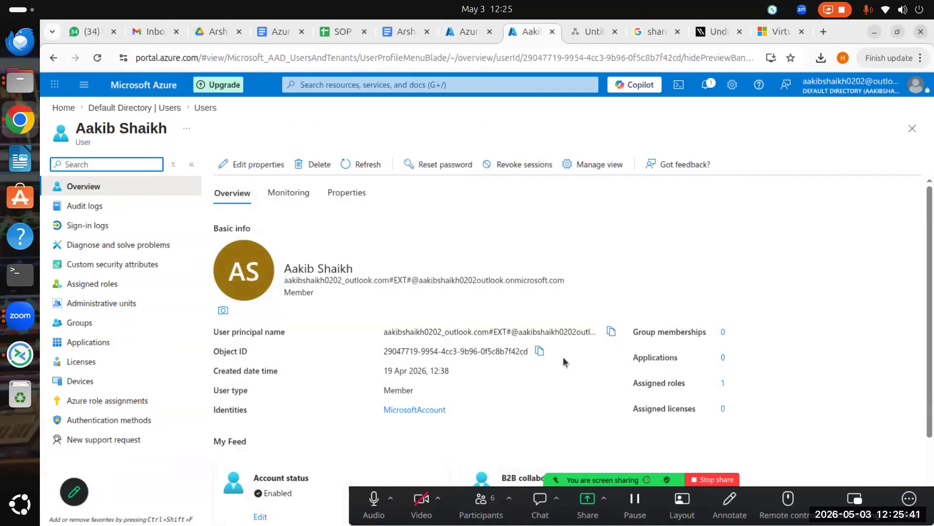
pyautogui.scroll(-3, 565, 371)
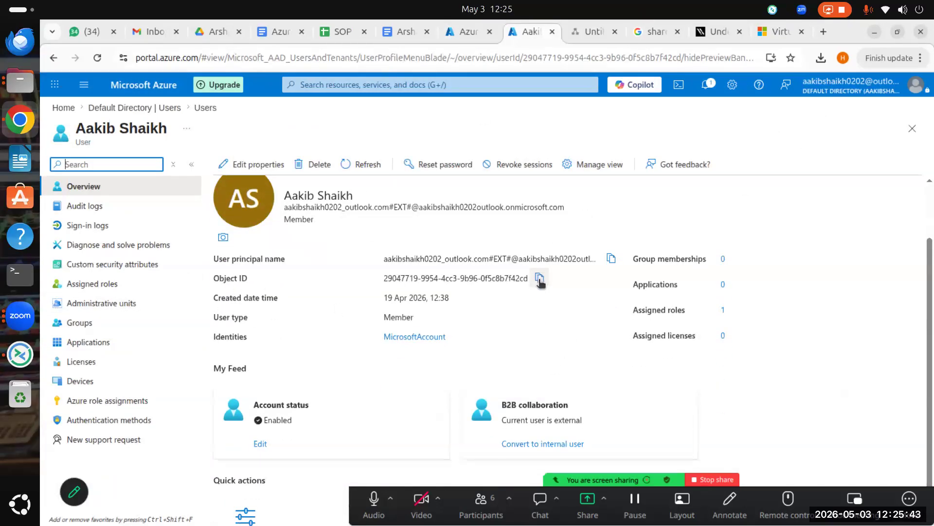
pyautogui.click(461, 39)
pyautogui.scroll(2, 341, 321)
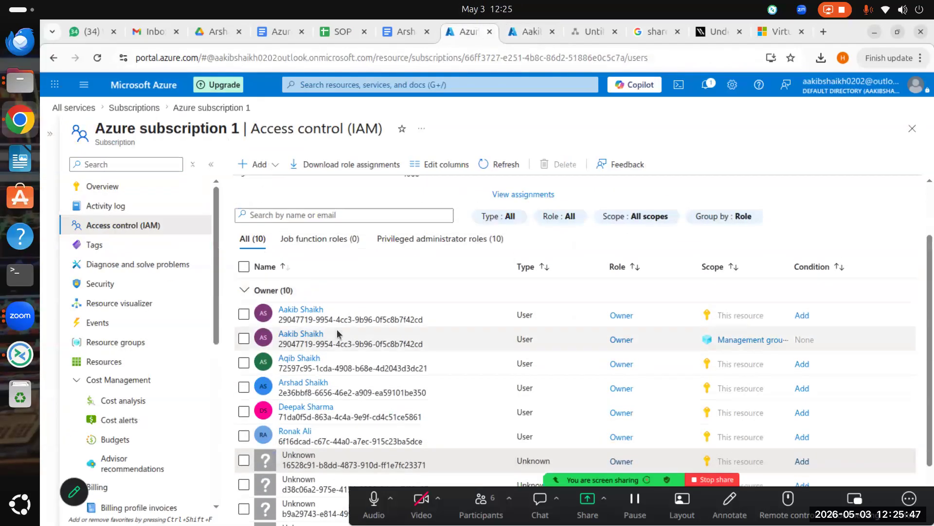
pyautogui.click(530, 33)
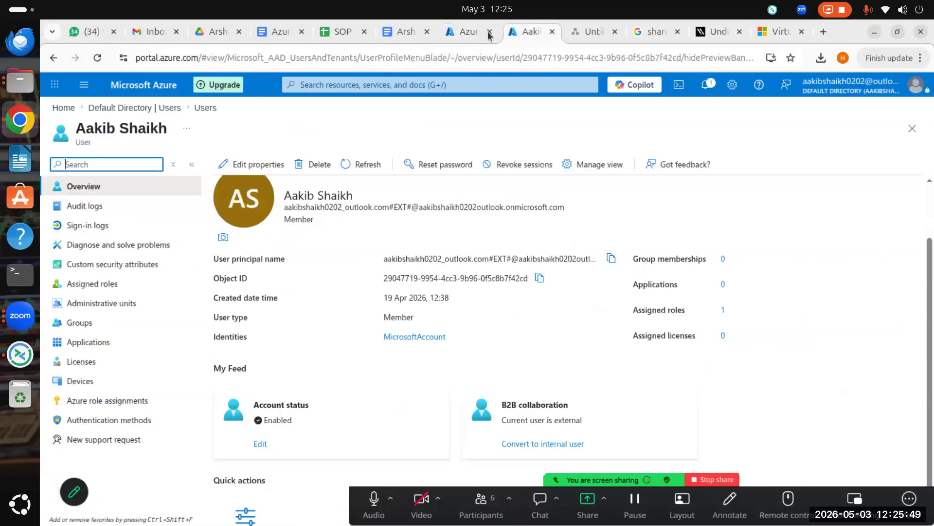
pyautogui.click(448, 29)
pyautogui.scroll(-2, 350, 414)
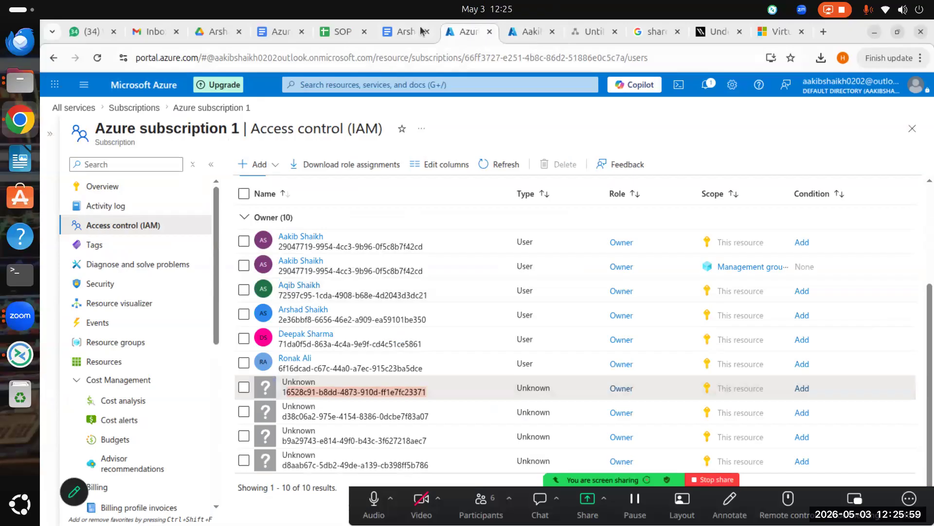
pyautogui.click(521, 39)
pyautogui.scroll(2, 447, 191)
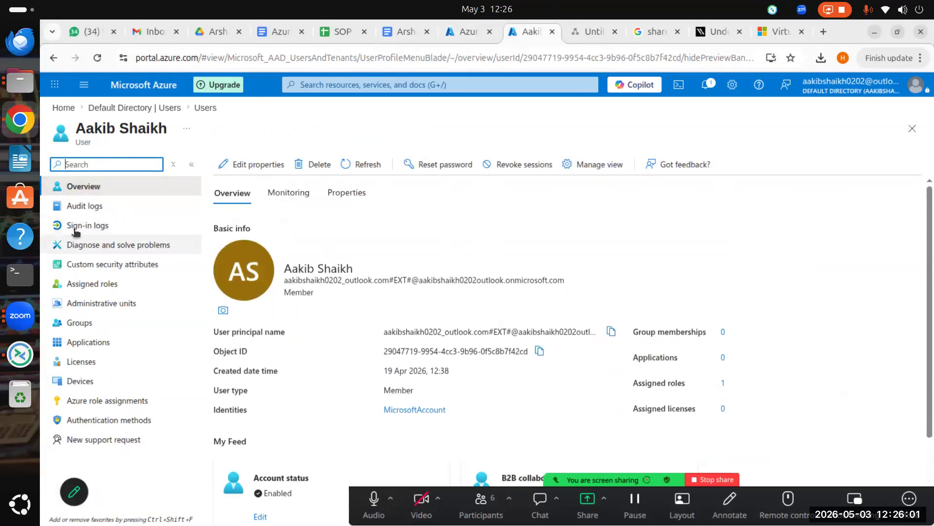
# Step: Go from the user profile back to Default Directory's All users list of 8 members
pyautogui.click(129, 108)
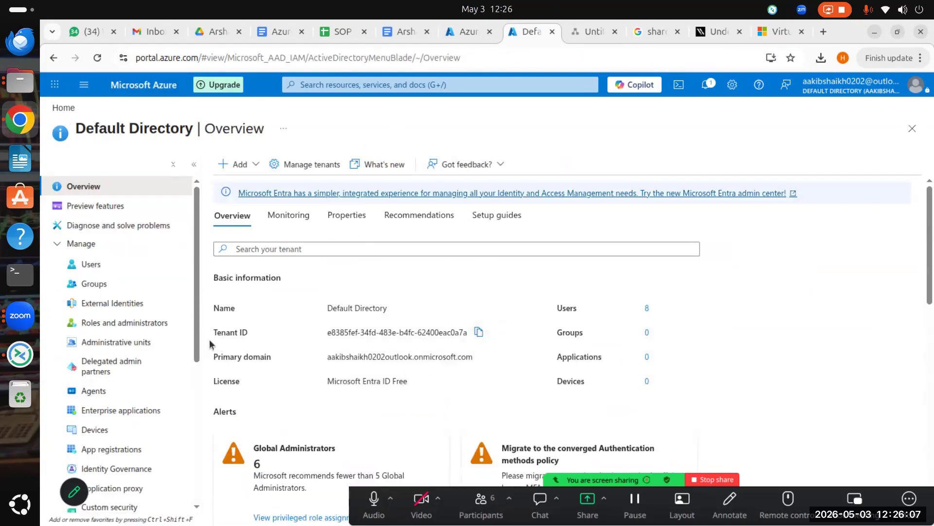
pyautogui.scroll(-2, 453, 363)
pyautogui.scroll(2, 454, 365)
pyautogui.click(89, 263)
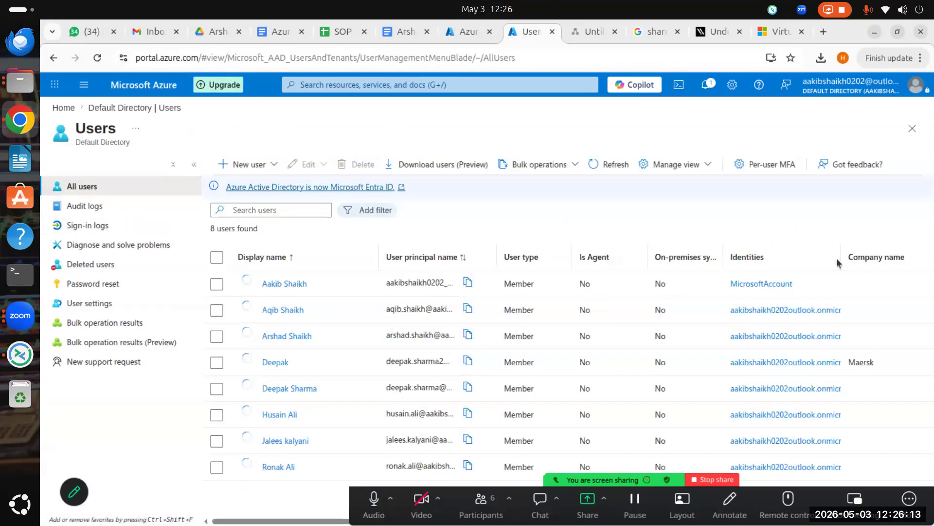
pyautogui.click(374, 211)
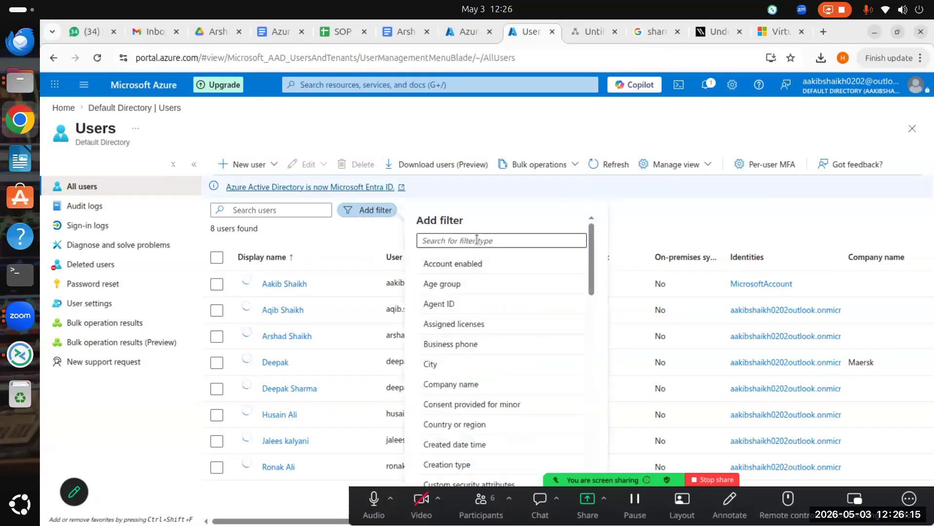
pyautogui.write('ob')
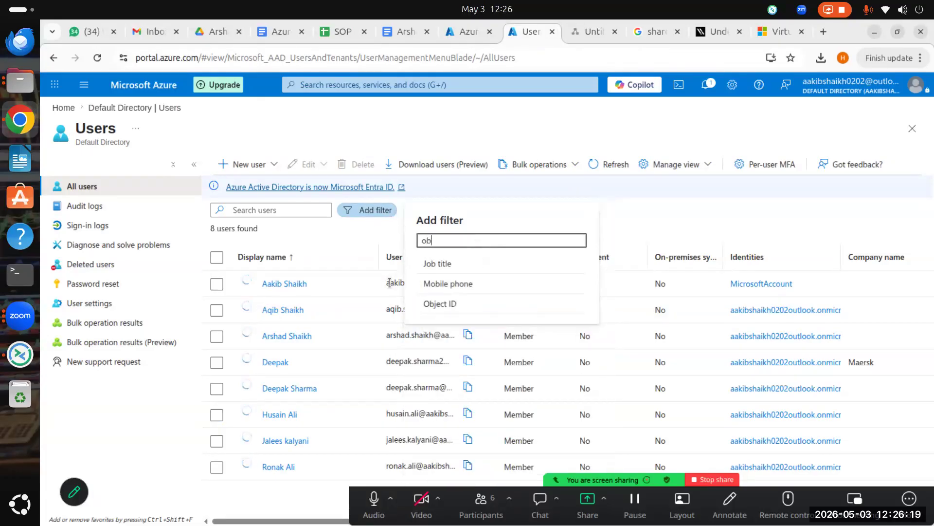
pyautogui.click(466, 305)
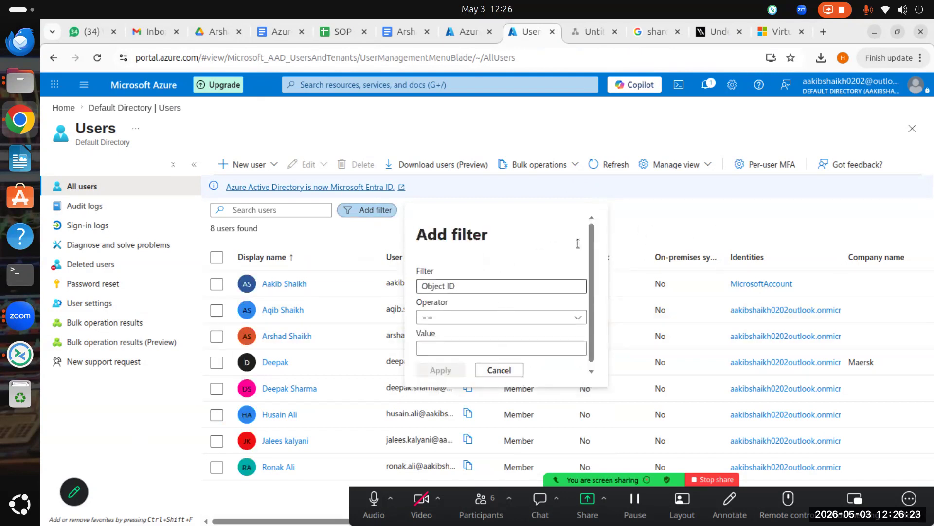
pyautogui.click(662, 214)
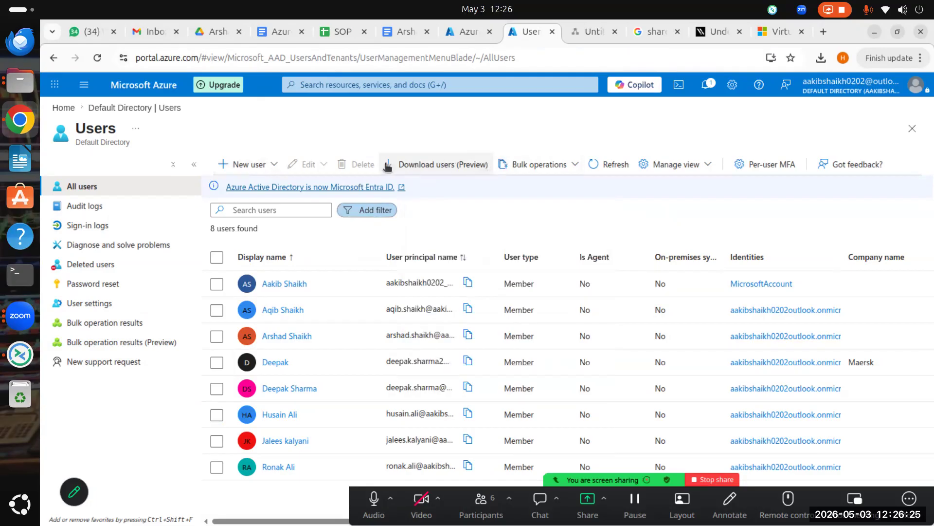
# Step: Add two columns to the Users table, set the last one to Object ID, and save
pyautogui.click(715, 165)
pyautogui.click(696, 186)
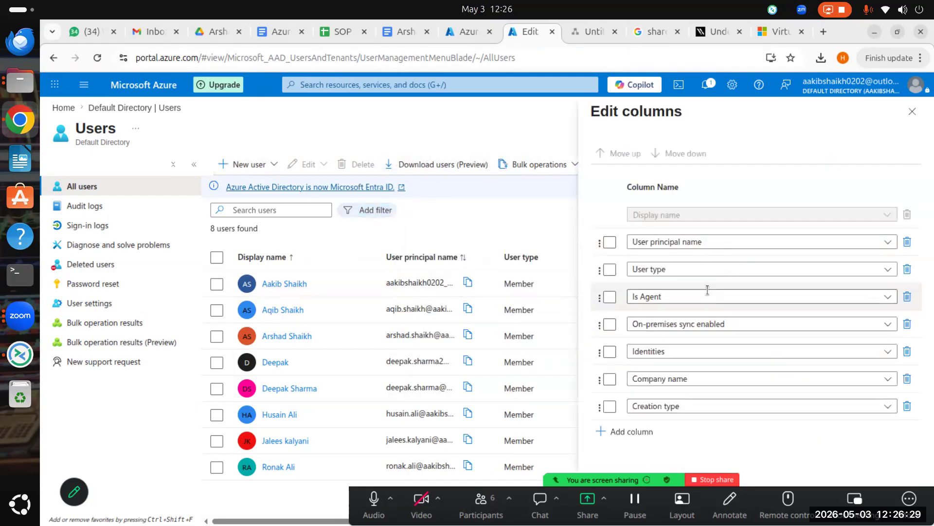
pyautogui.click(644, 432)
pyautogui.click(641, 459)
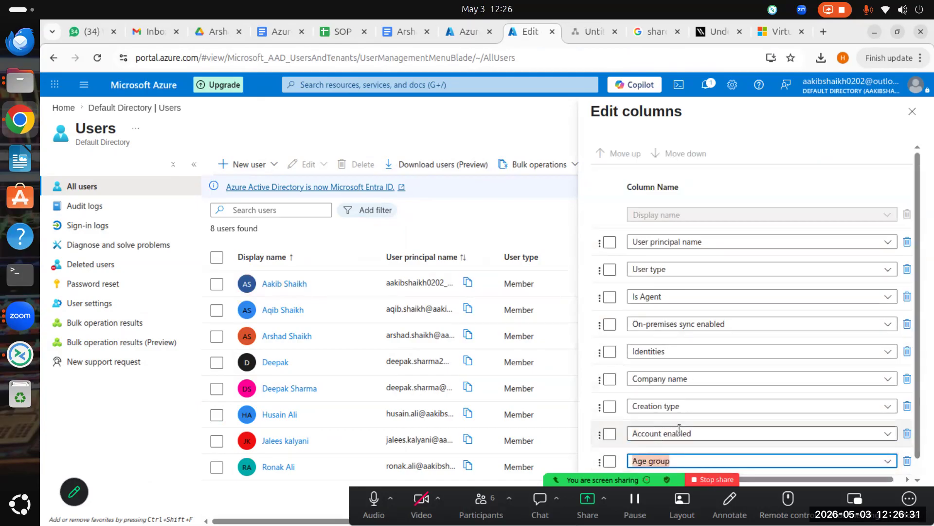
pyautogui.click(880, 452)
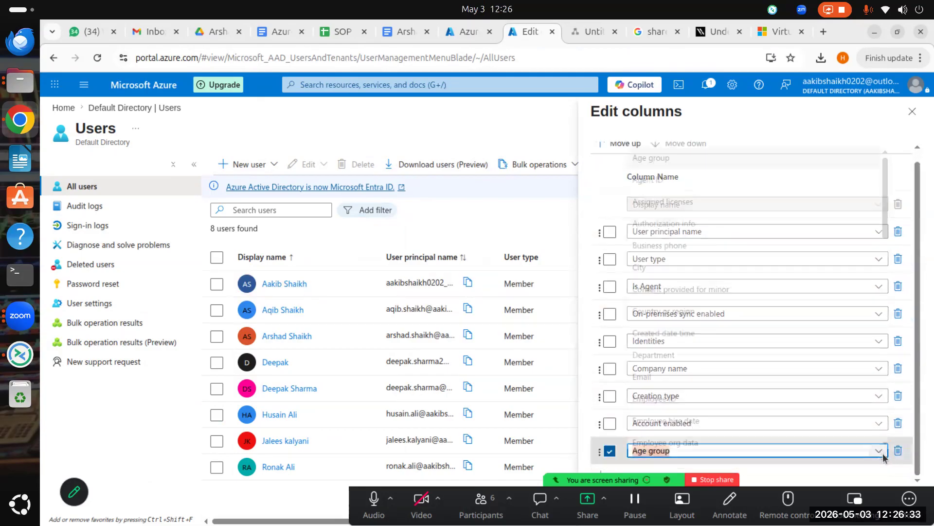
pyautogui.scroll(-15, 722, 284)
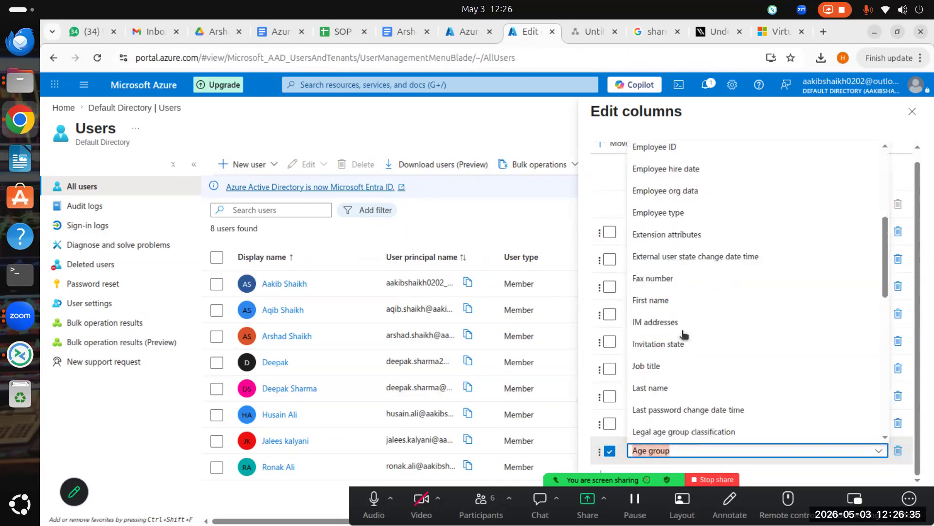
pyautogui.scroll(3, 701, 263)
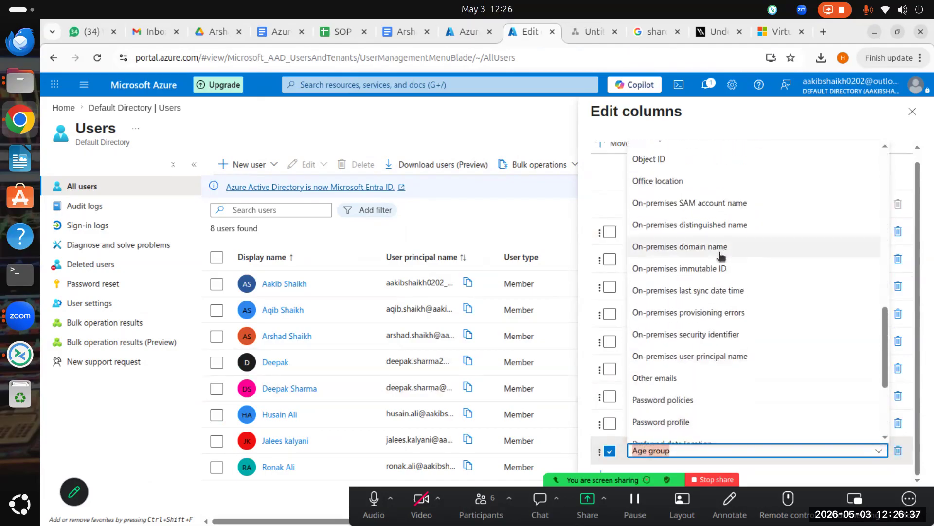
pyautogui.scroll(3, 721, 256)
pyautogui.click(679, 227)
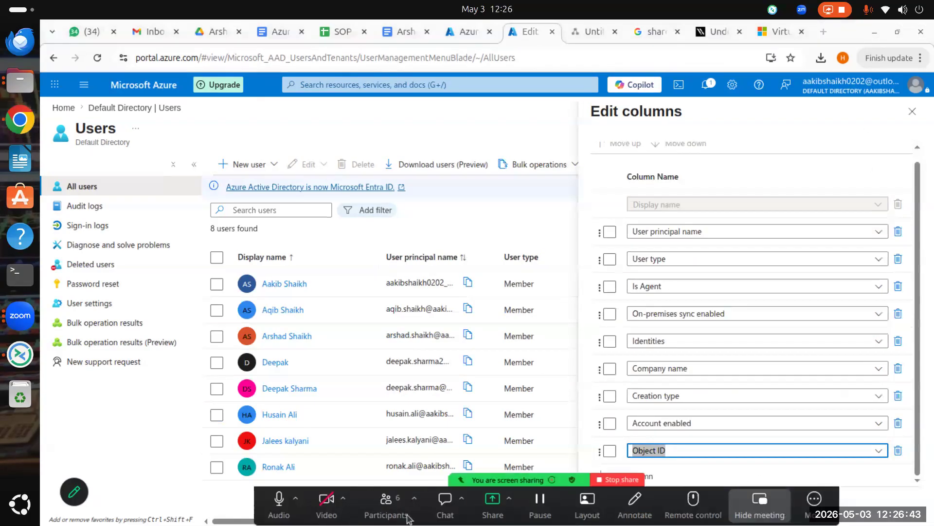
pyautogui.click(635, 507)
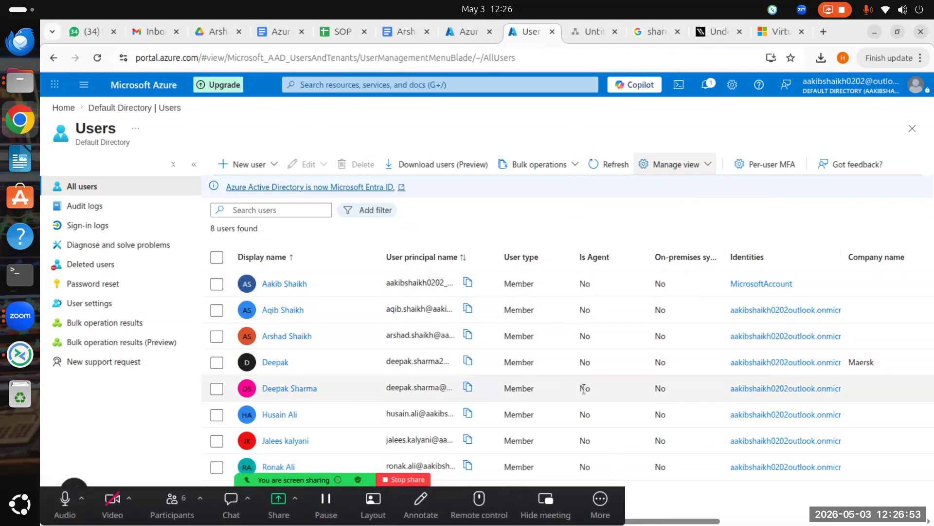
# Step: Narrow the Company name, Creation type, On-premises sync and Display name columns
pyautogui.moveTo(717, 522); pyautogui.dragTo(925, 522)
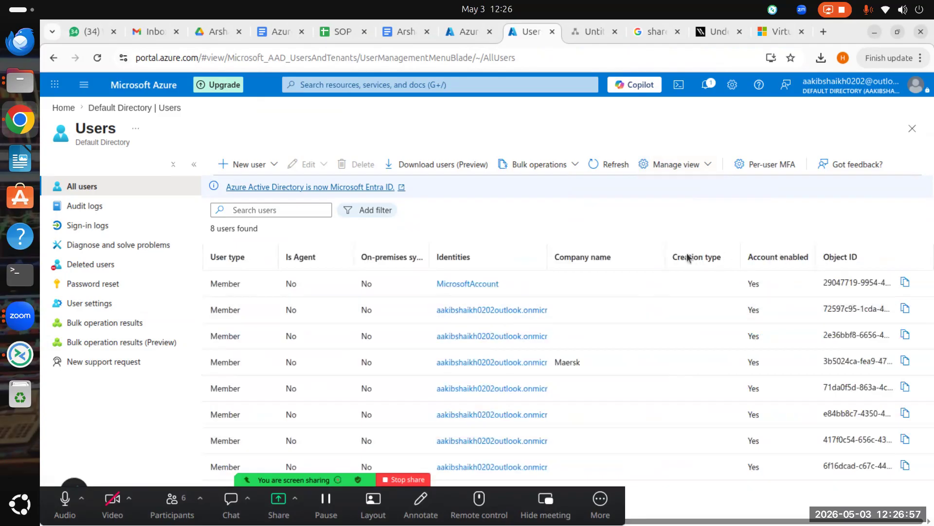
pyautogui.moveTo(662, 254); pyautogui.dragTo(589, 256)
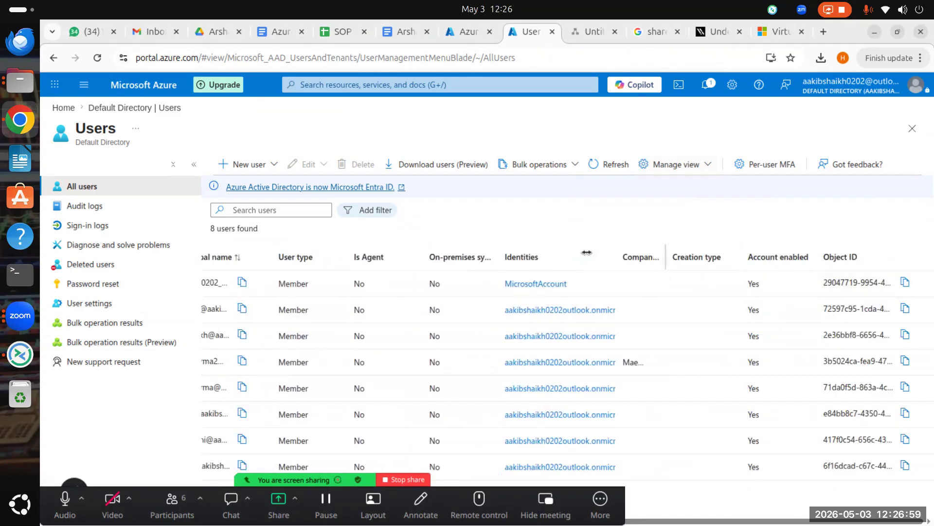
pyautogui.moveTo(743, 249); pyautogui.dragTo(687, 256)
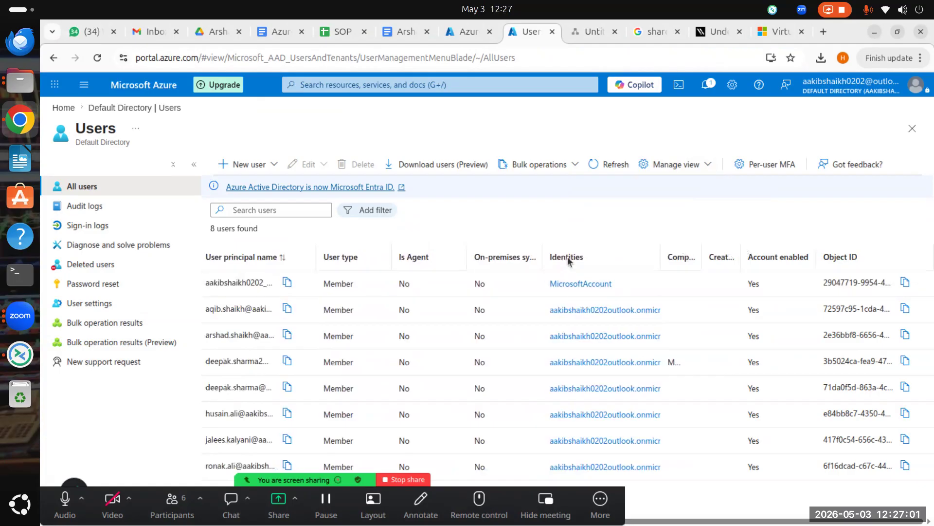
pyautogui.moveTo(541, 256); pyautogui.dragTo(392, 261)
pyautogui.moveTo(283, 257); pyautogui.dragTo(242, 263)
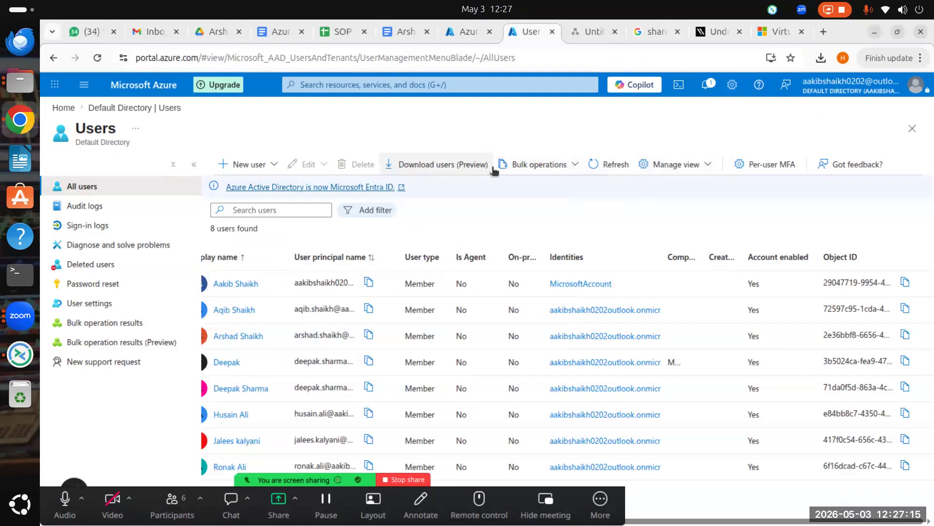
# Step: Remove the Company name and Creation type columns from the Users table and save
pyautogui.click(713, 166)
pyautogui.click(665, 187)
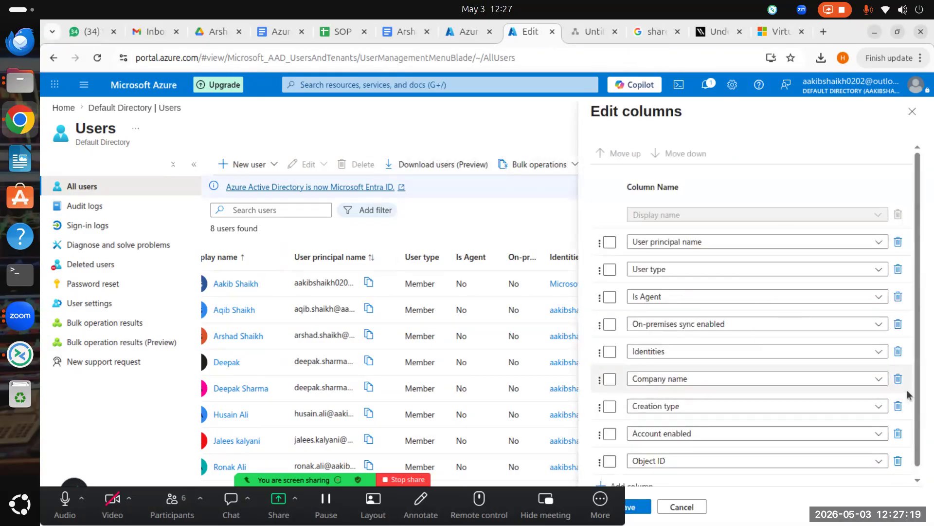
pyautogui.click(898, 379)
pyautogui.click(907, 379)
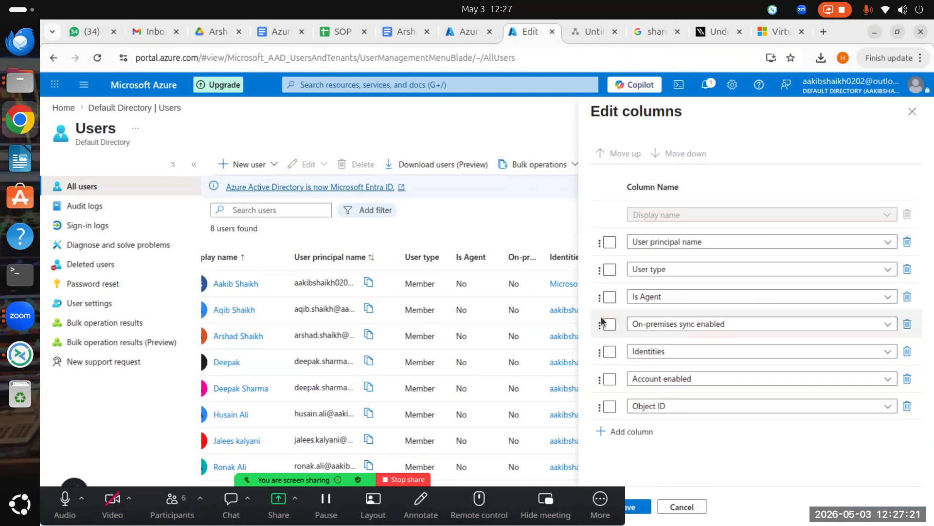
pyautogui.click(645, 507)
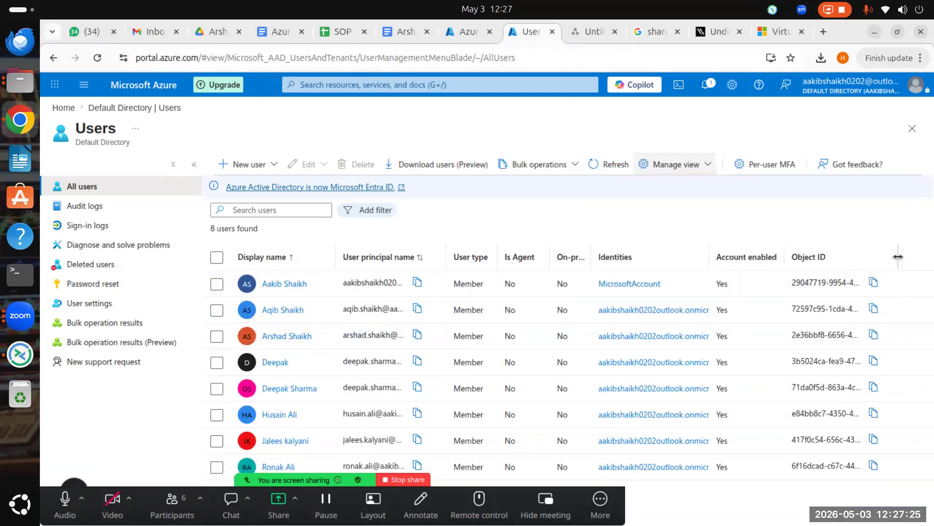
# Step: Auto-fit the Object ID column to show full IDs, then return to the subscription's IAM page
pyautogui.moveTo(898, 256); pyautogui.dragTo(931, 257)
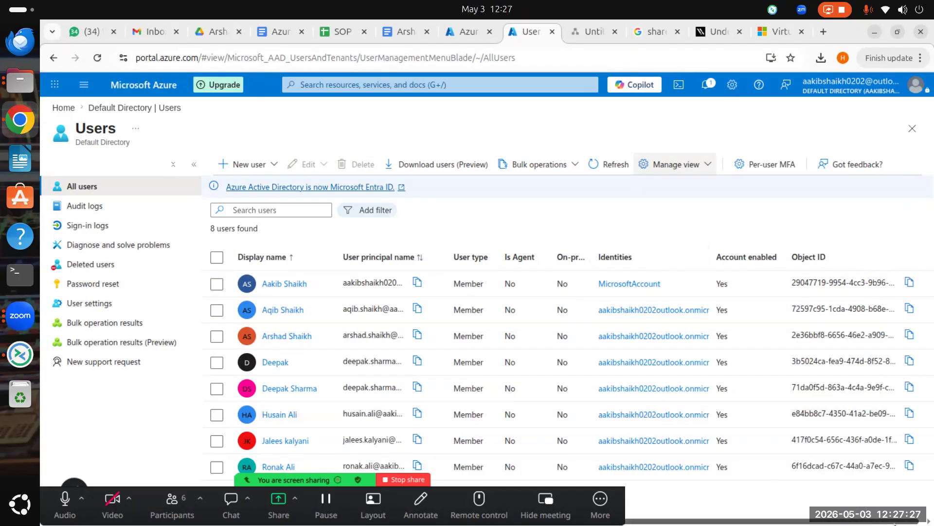
pyautogui.moveTo(894, 523); pyautogui.dragTo(906, 523)
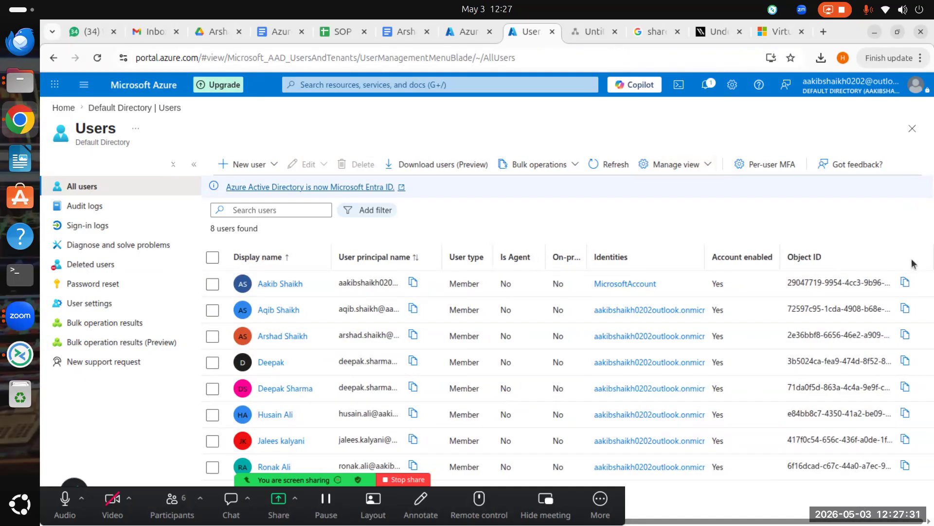
pyautogui.doubleClick(928, 261)
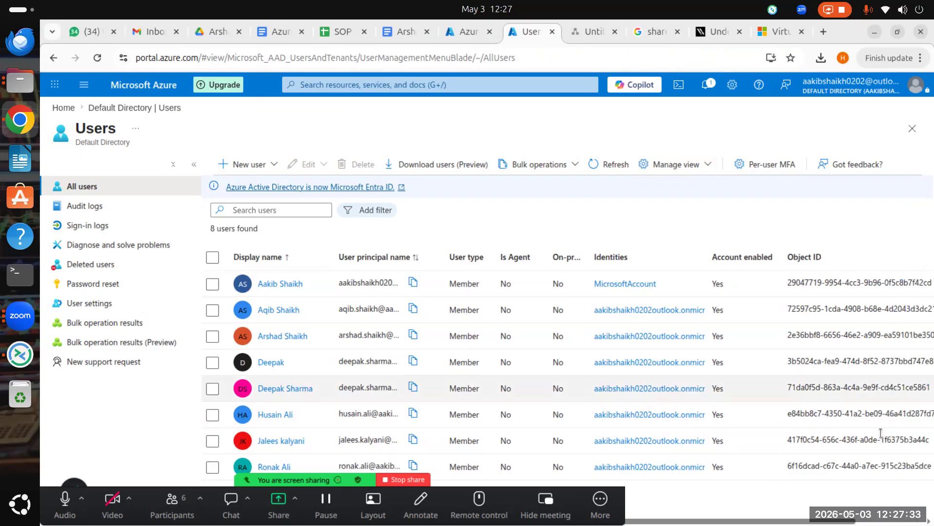
pyautogui.moveTo(845, 522); pyautogui.dragTo(915, 524)
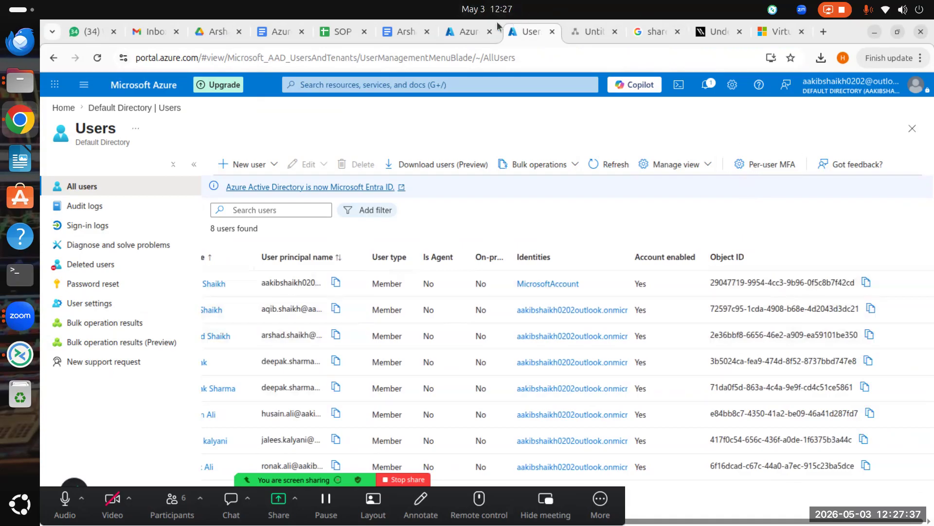
pyautogui.click(471, 26)
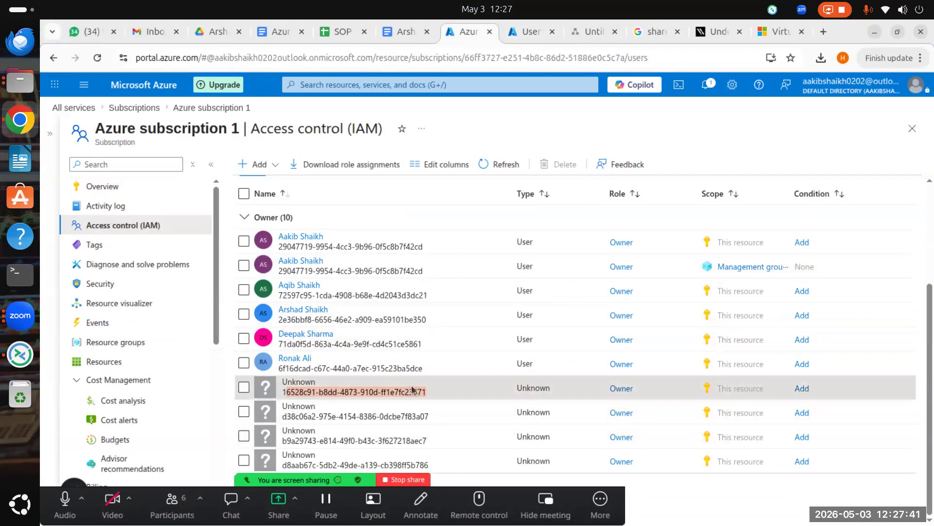
# Step: Compare the first Unknown Owner's ID against the Users list Object IDs, then return to IAM
pyautogui.moveTo(422, 394); pyautogui.dragTo(425, 396)
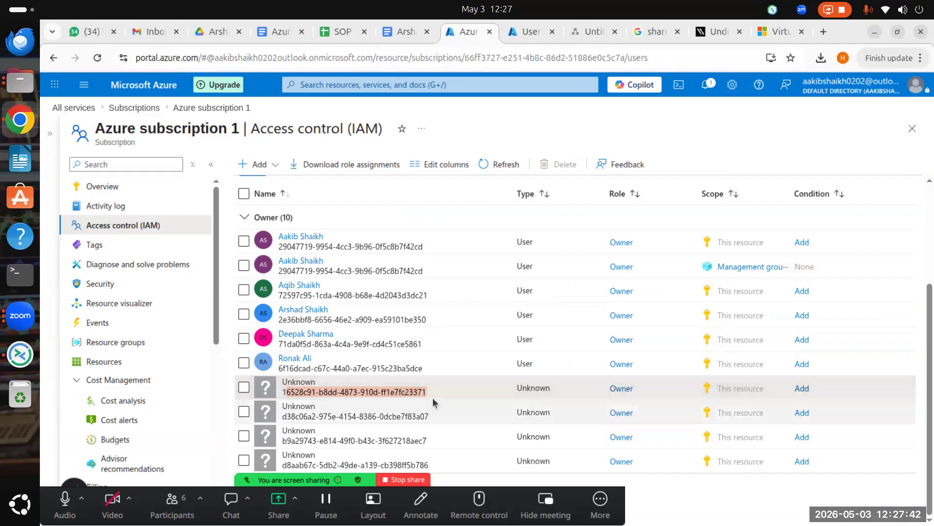
pyautogui.click(525, 33)
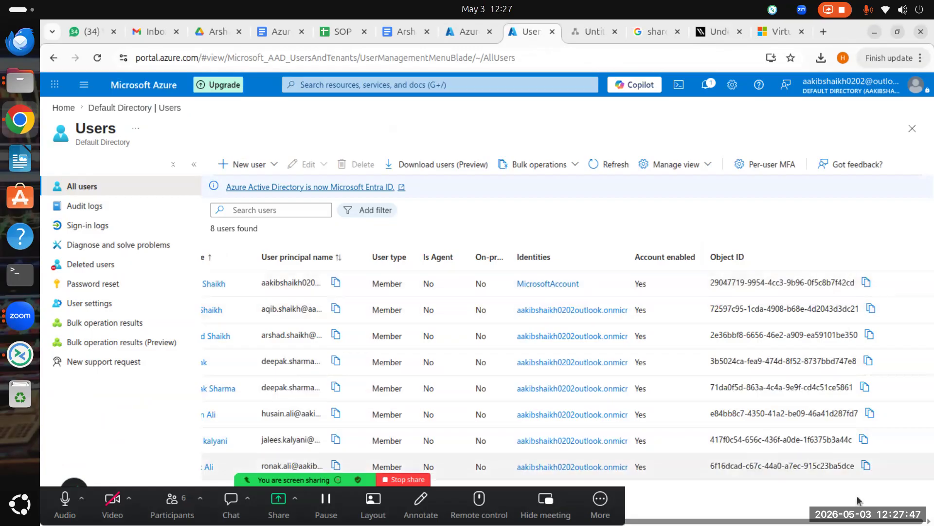
pyautogui.hscroll(-3, 890, 513)
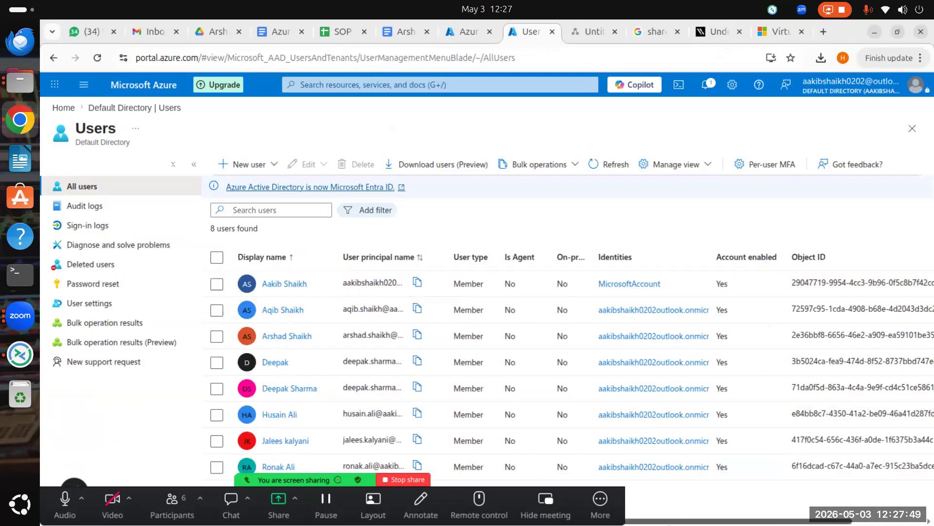
pyautogui.hscroll(2, 932, 513)
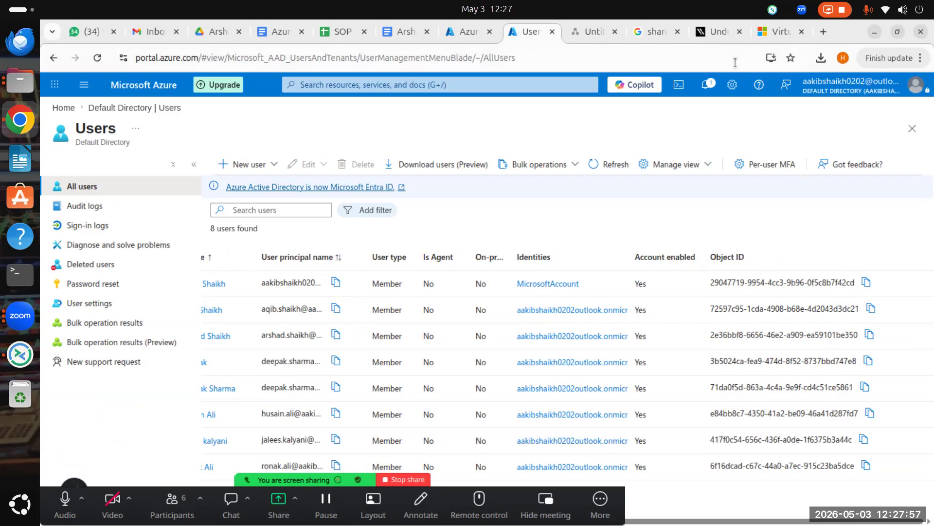
pyautogui.click(451, 32)
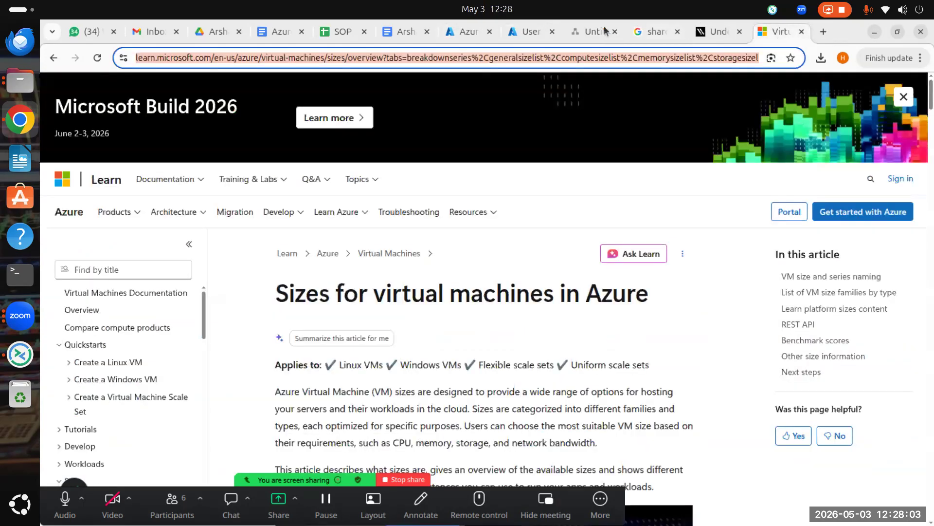
# Step: Look through the Users list, diagram, VM sizes article and SOP sheet tabs
pyautogui.click(528, 30)
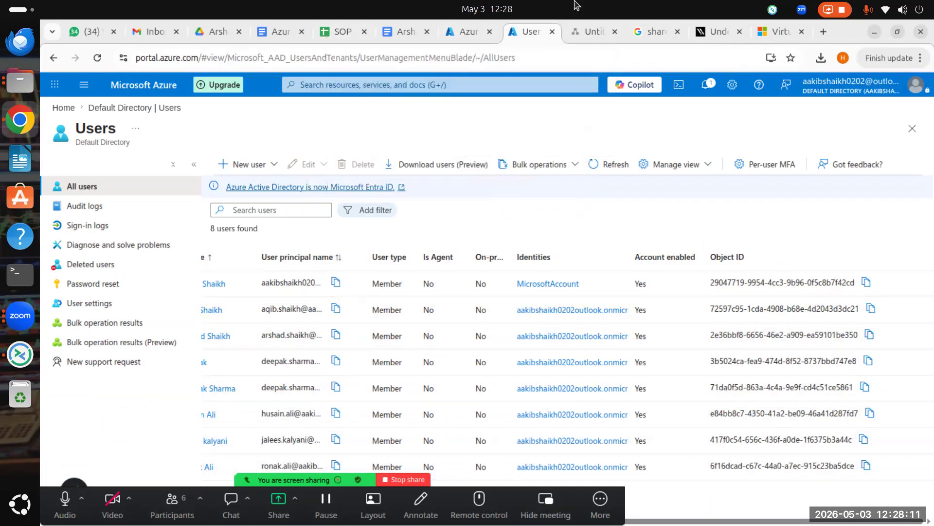
pyautogui.click(580, 33)
pyautogui.click(781, 32)
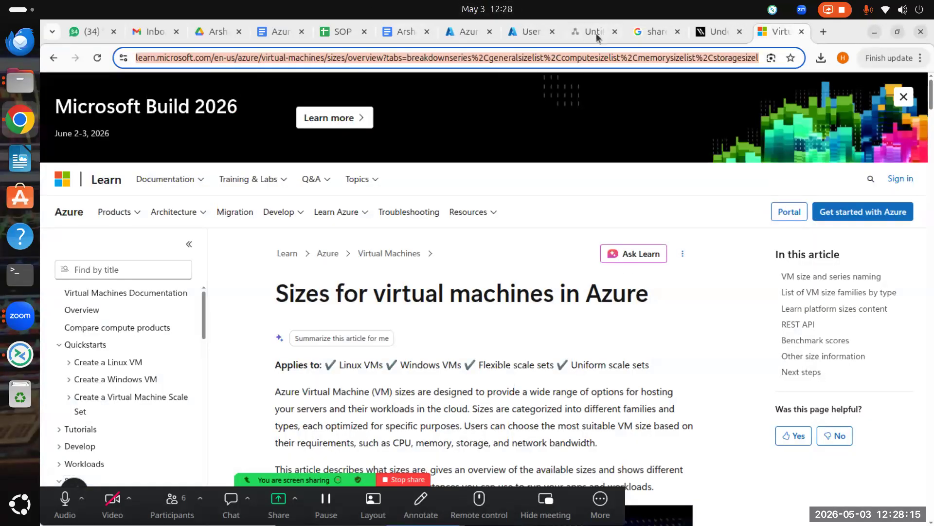
pyautogui.click(529, 33)
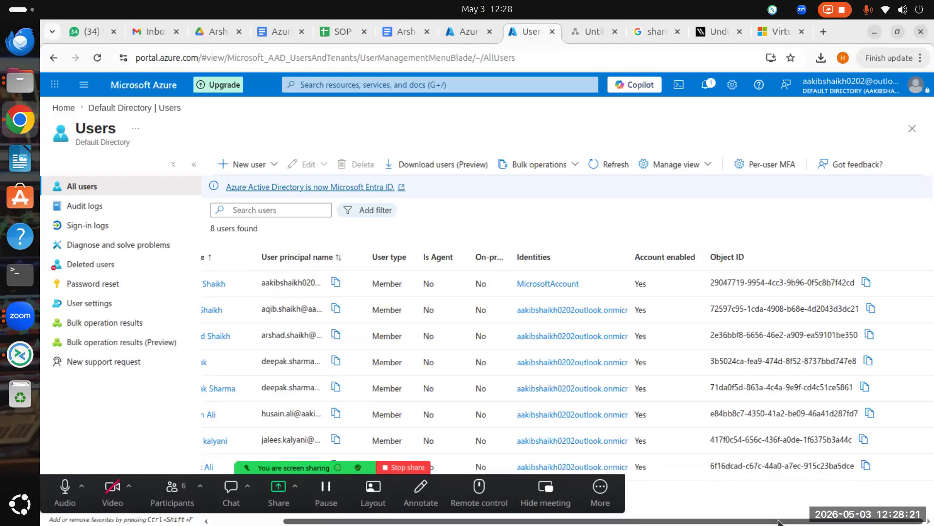
pyautogui.click(344, 33)
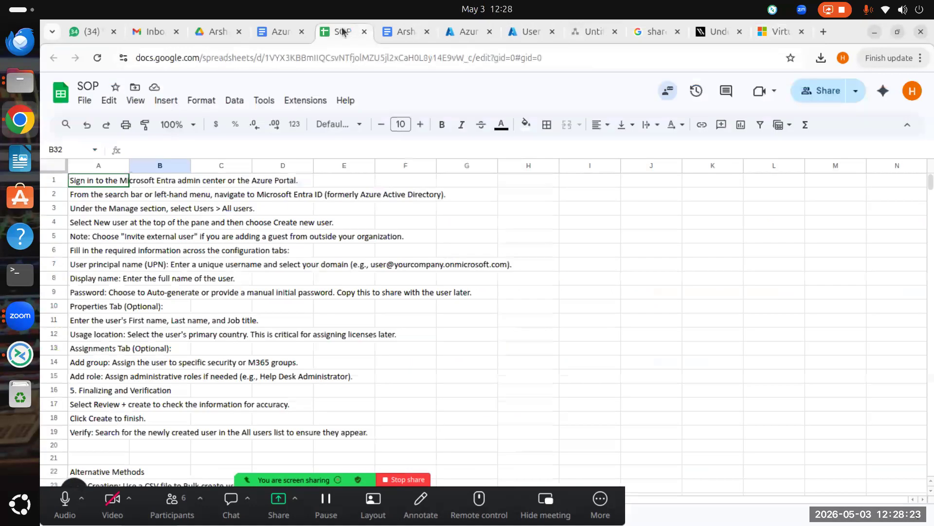
# Step: Return to the subscription's IAM list and inspect the first Unknown assignment's ID
pyautogui.click(458, 31)
pyautogui.moveTo(381, 392); pyautogui.dragTo(243, 388)
pyautogui.click(431, 392)
# Step: Tick the first Unknown Owner and search the portal for its copied object ID
pyautogui.click(244, 387)
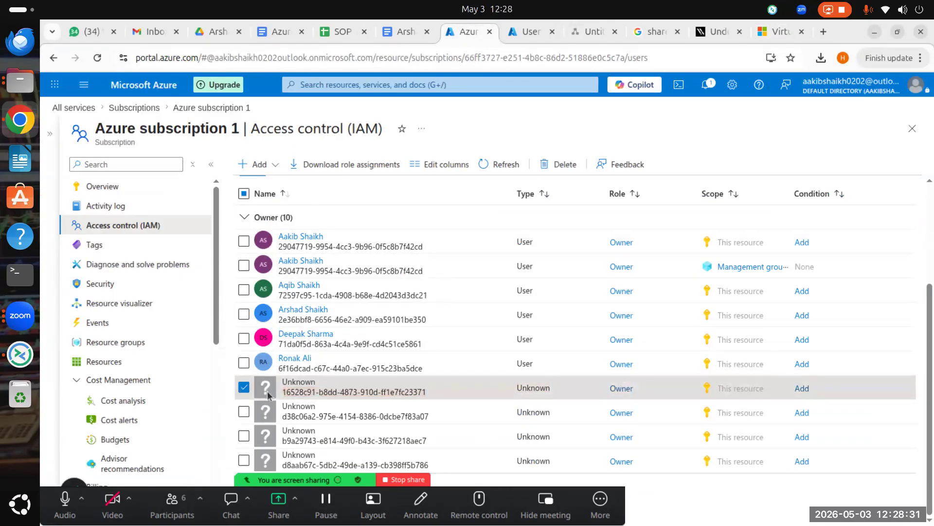
pyautogui.moveTo(440, 387); pyautogui.dragTo(281, 391)
pyautogui.hotkey('ctrl', 'c')
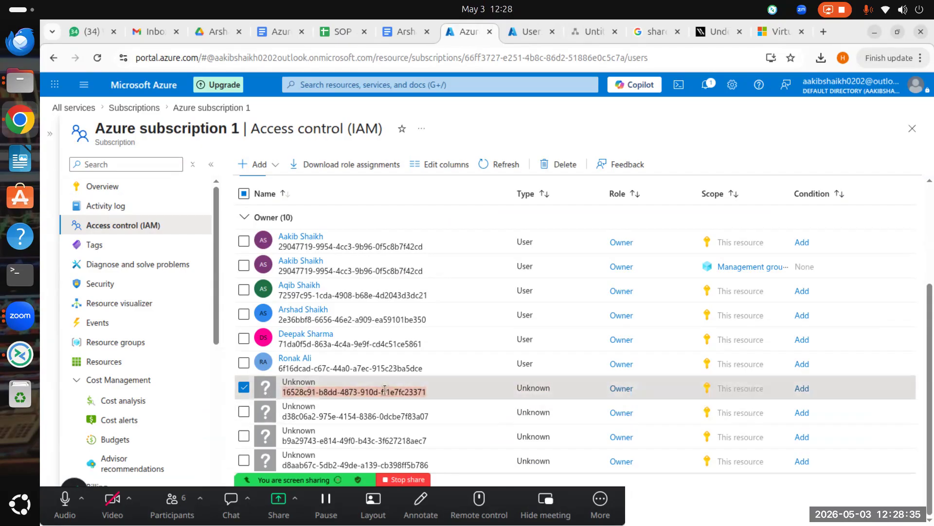
pyautogui.click(473, 85)
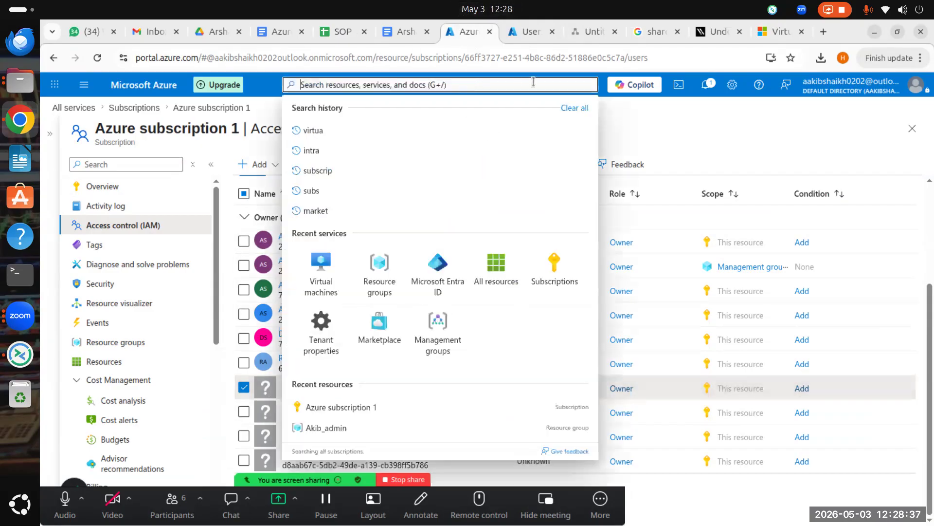
pyautogui.hotkey('ctrl', 'v')
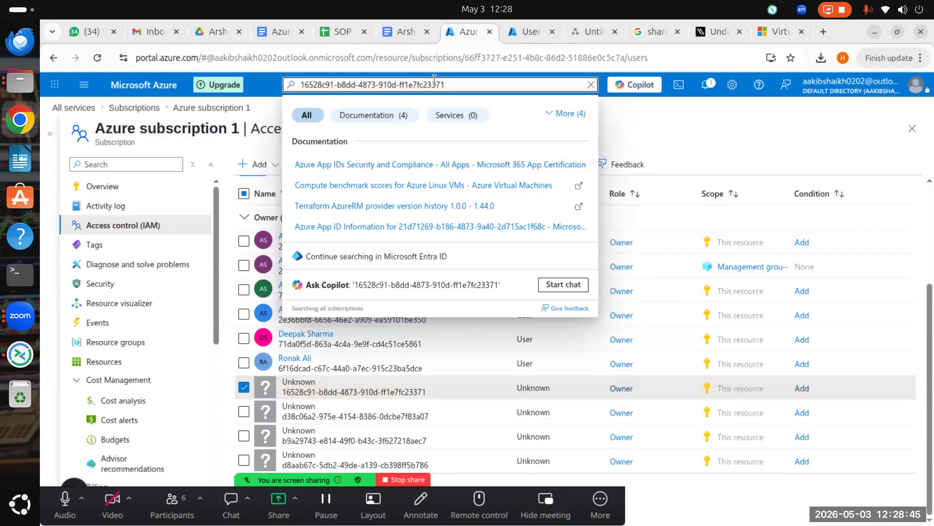
pyautogui.click(747, 127)
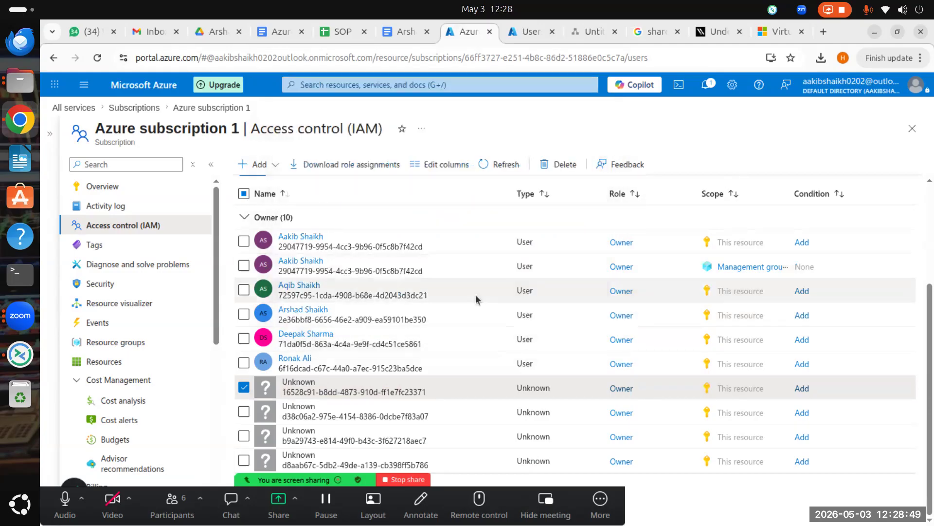
pyautogui.click(524, 33)
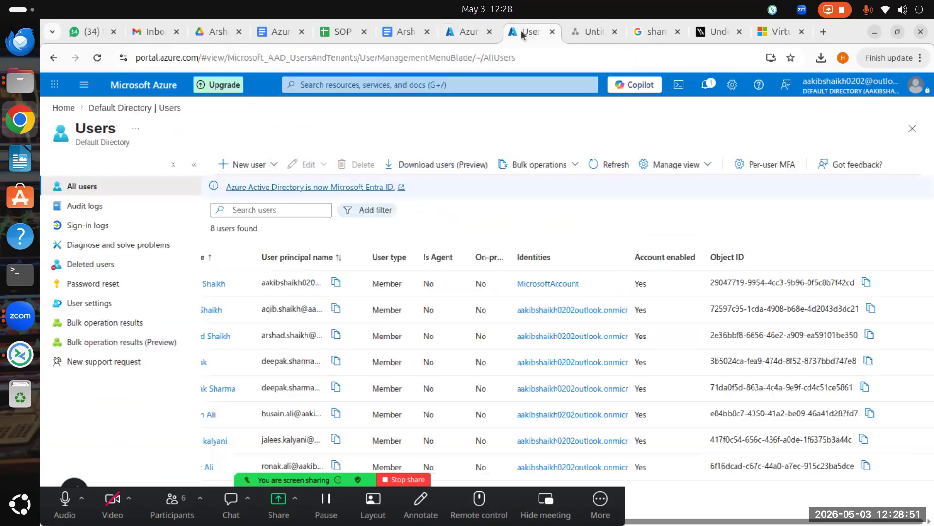
pyautogui.click(468, 32)
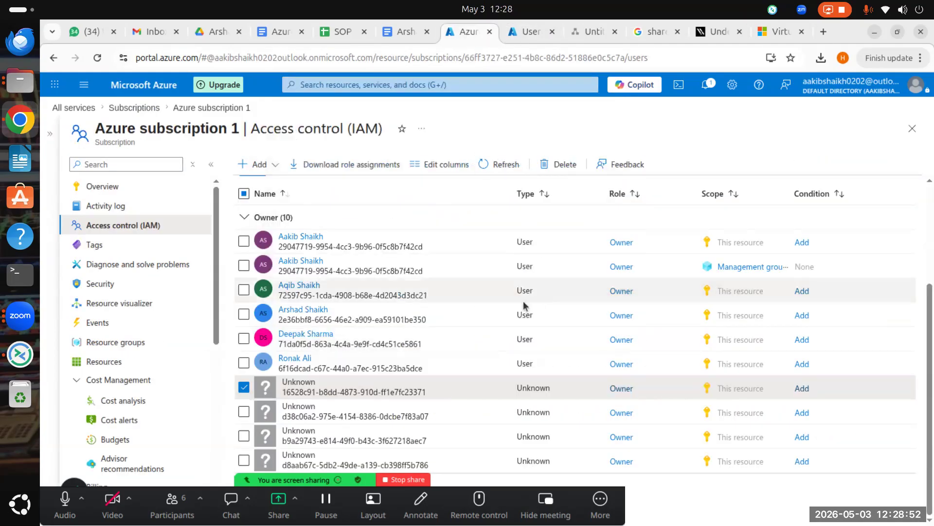
# Step: Tick the second, third and fourth Unknown Owner assignments
pyautogui.click(244, 412)
pyautogui.click(244, 436)
pyautogui.click(244, 460)
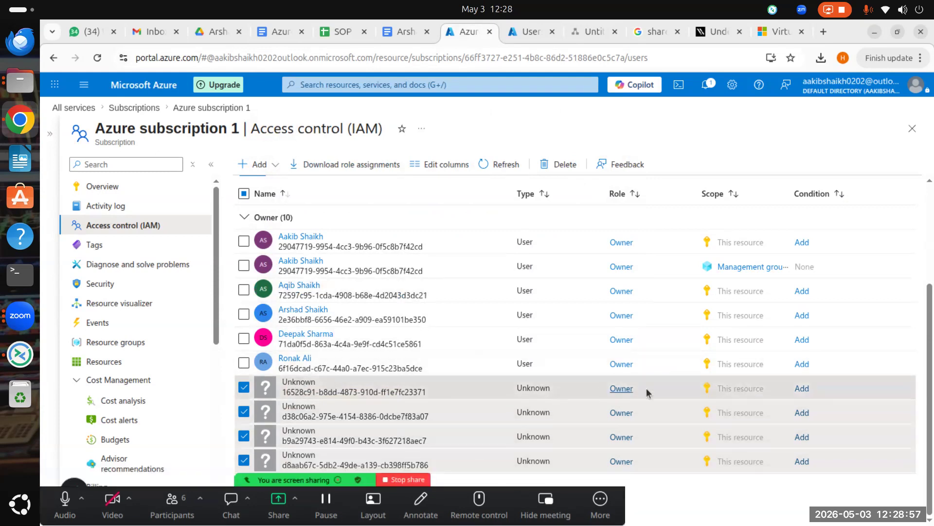
# Step: Delete the four ticked Unknown Owner assignments, then review the Privileged administrator and Job function tabs
pyautogui.click(562, 168)
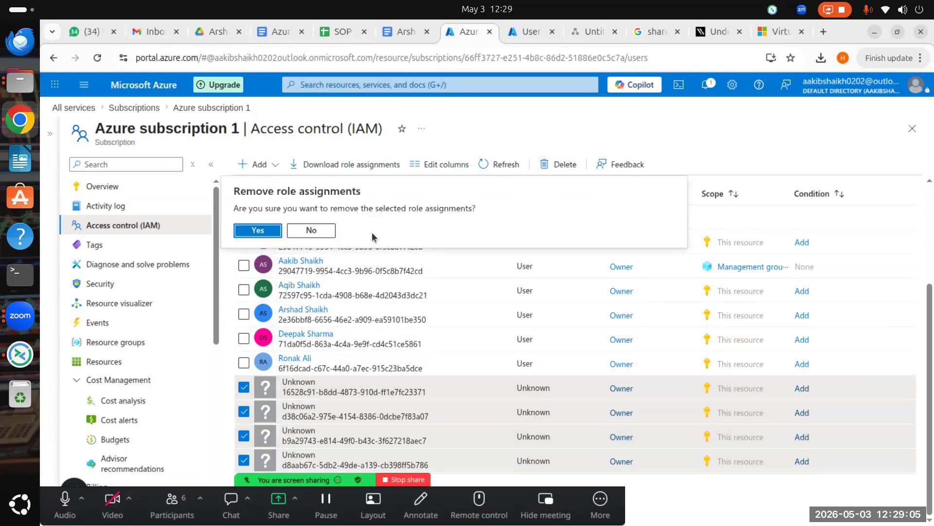
pyautogui.click(258, 231)
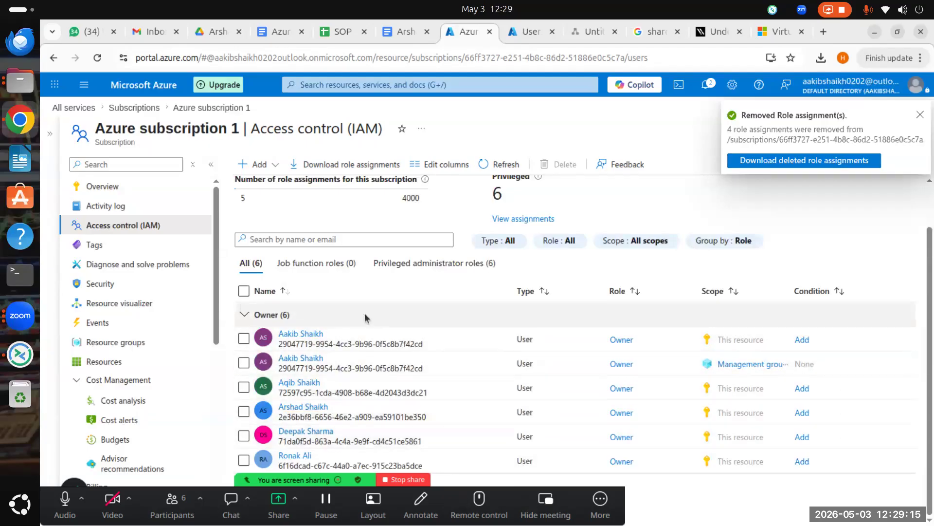
pyautogui.click(395, 292)
pyautogui.click(458, 264)
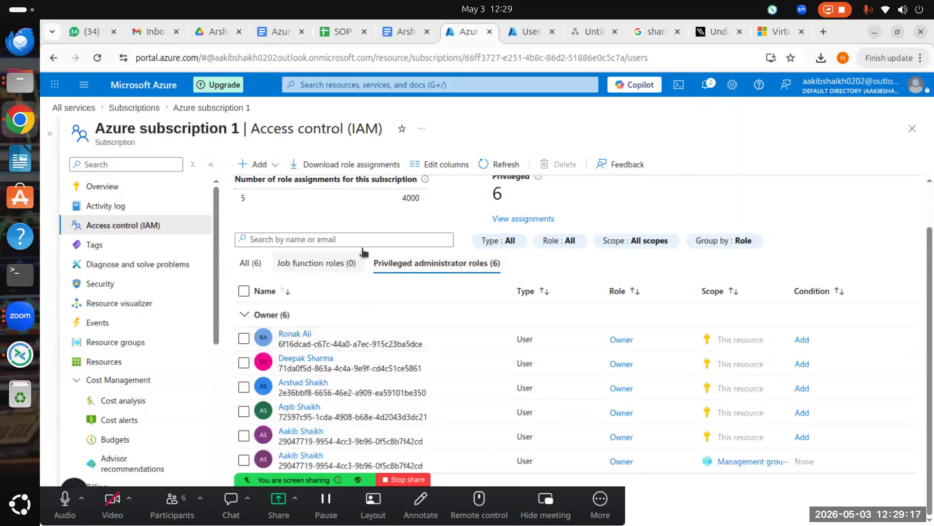
pyautogui.click(316, 263)
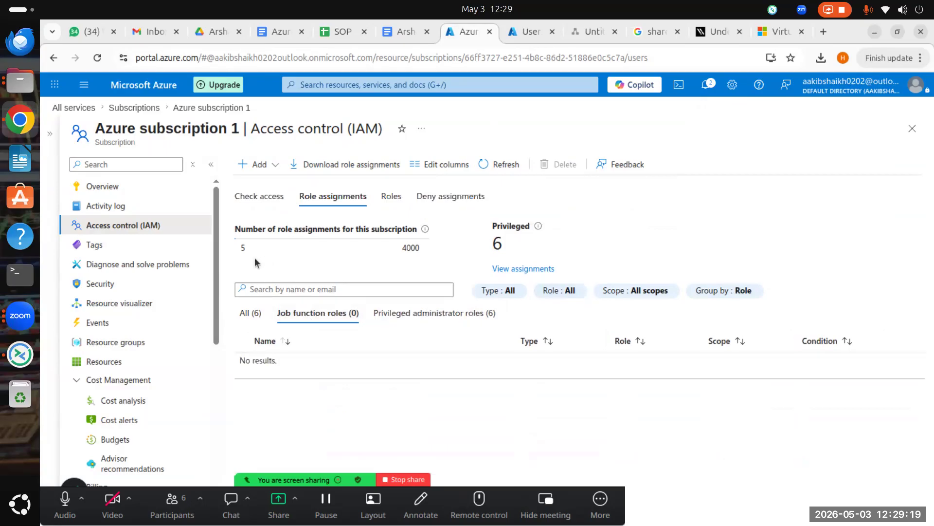
# Step: Browse the Roles and Deny assignments tabs, then open Resource providers under Settings
pyautogui.click(409, 195)
pyautogui.click(427, 194)
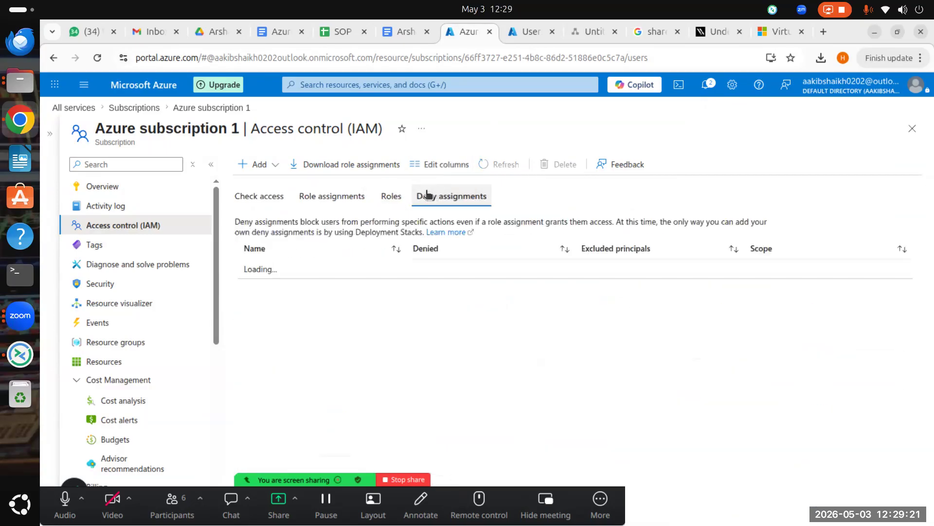
pyautogui.click(391, 195)
pyautogui.scroll(-10, 360, 366)
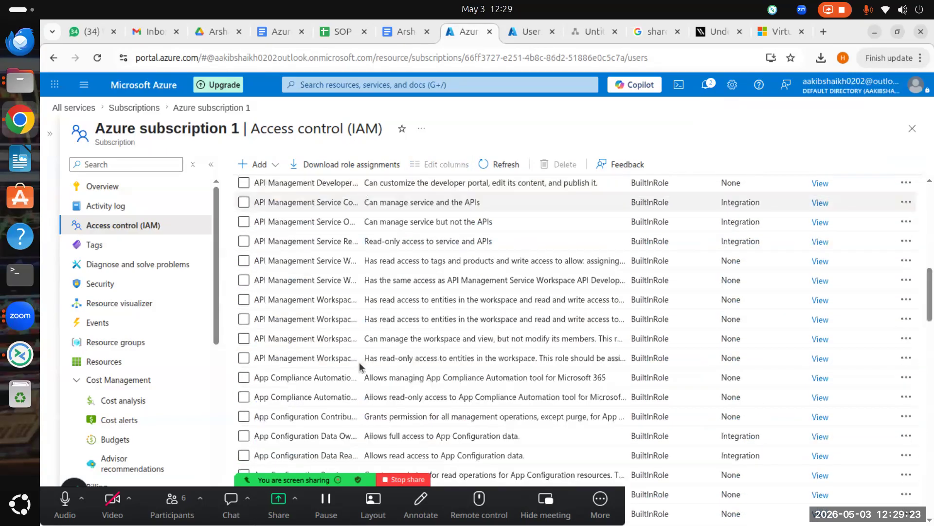
pyautogui.scroll(-10, 360, 366)
pyautogui.scroll(-5, 194, 321)
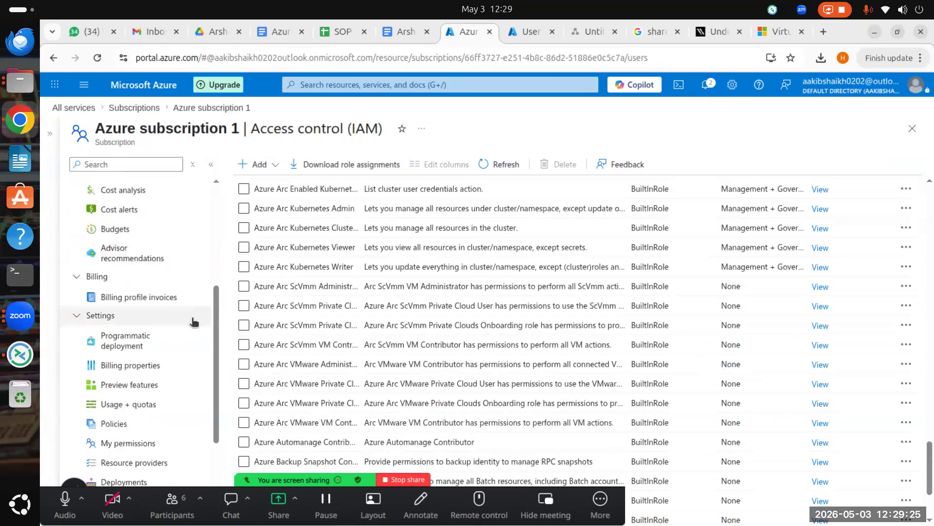
pyautogui.scroll(-2, 194, 321)
pyautogui.scroll(-1, 177, 294)
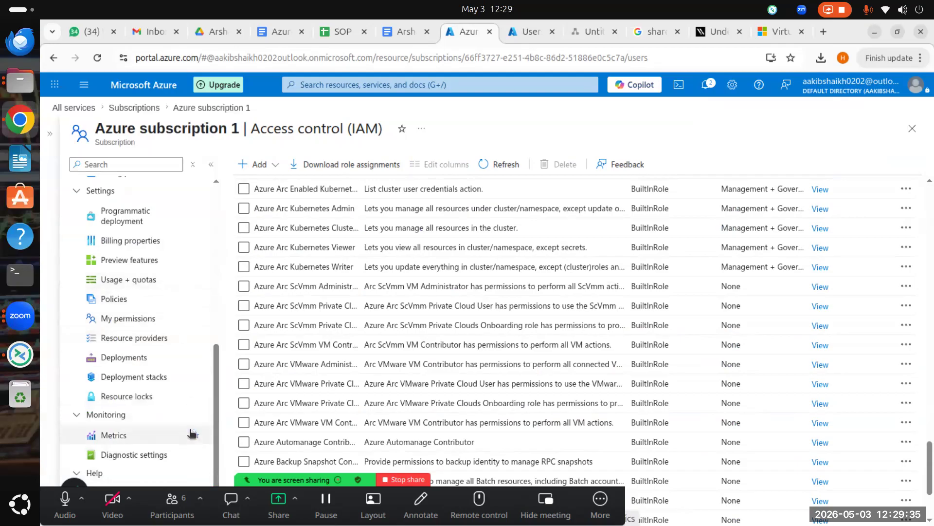
pyautogui.click(141, 339)
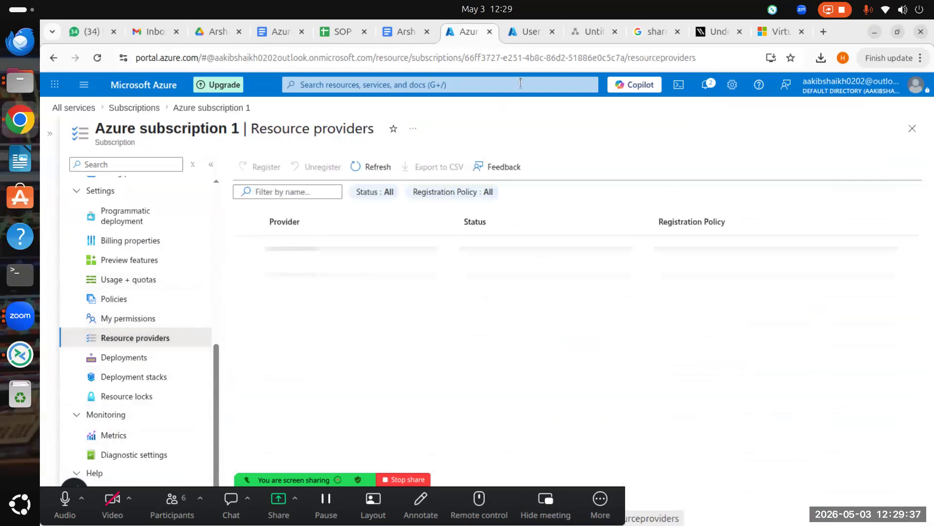
# Step: Filter the resource providers by 'stack' to show the AzureStack, AzureStackHCI and connectedopenstack providers
pyautogui.click(312, 193)
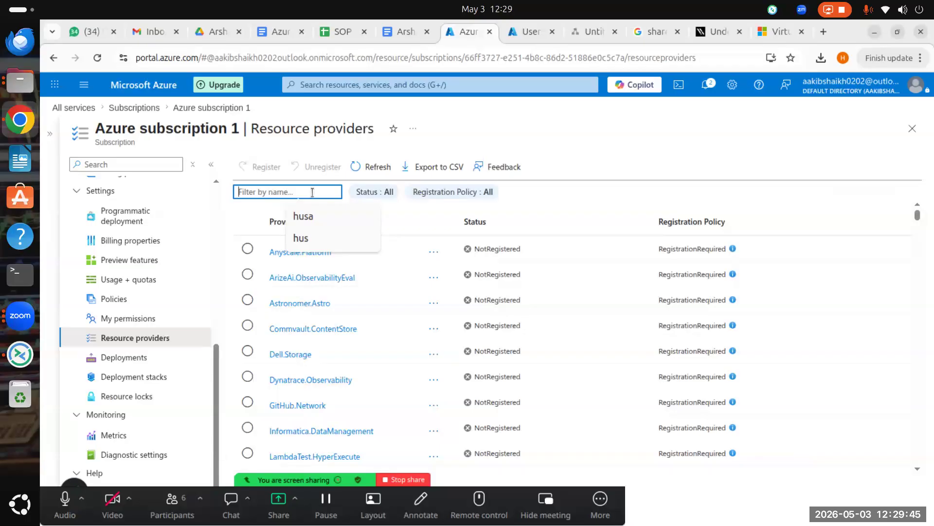
pyautogui.write('s')
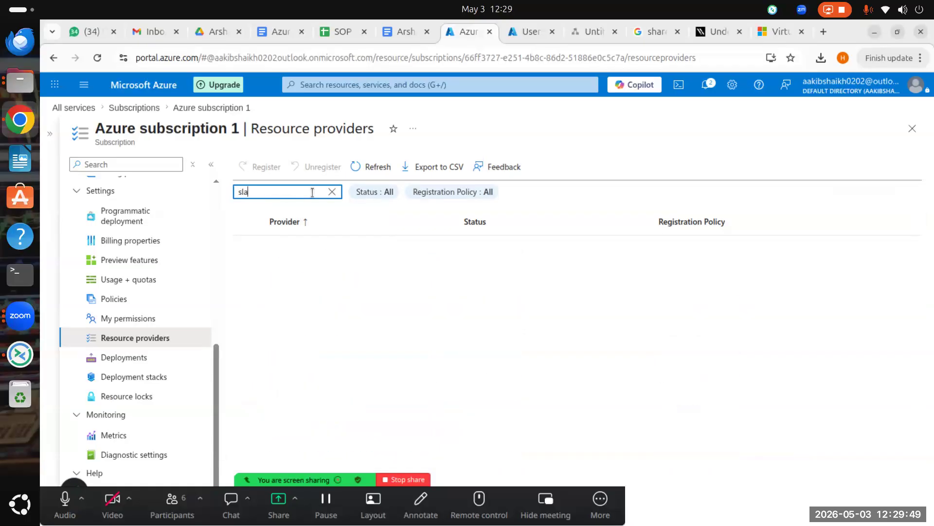
pyautogui.write('l')
pyautogui.press('BackSpace')
pyautogui.write('tack')
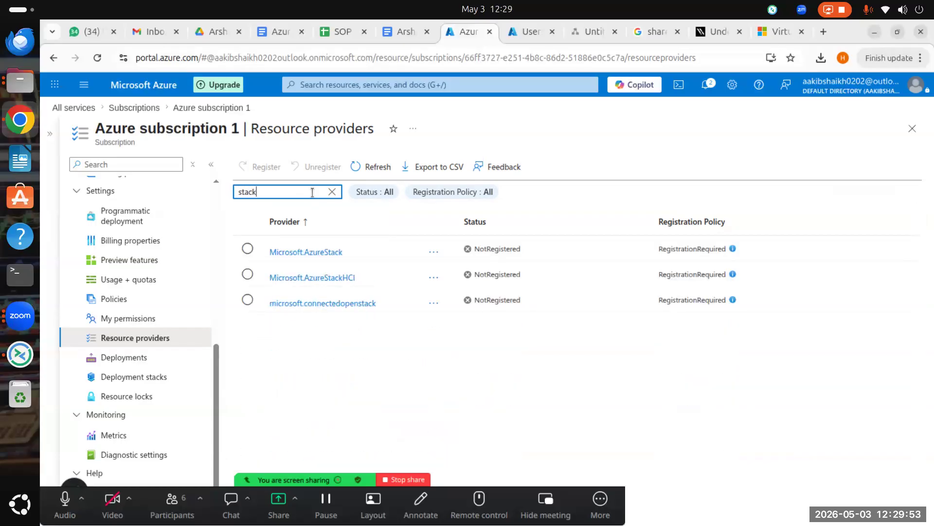
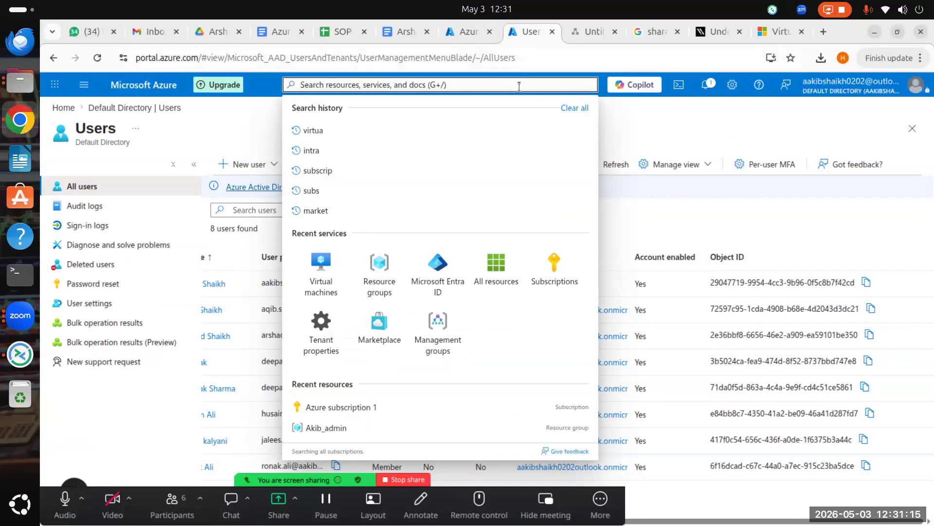
# Step: Dismiss the search suggestions, glance at the subscription's access control page, and return to the users list
pyautogui.click(698, 114)
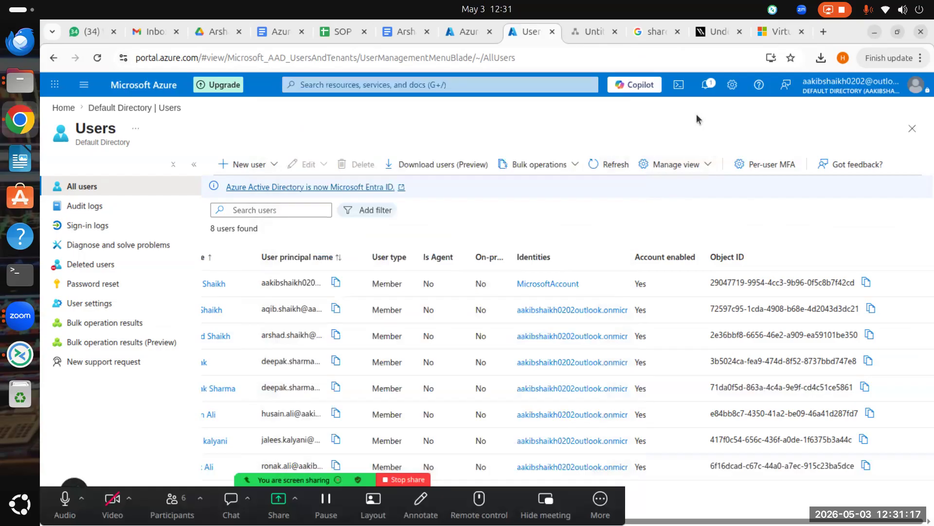
pyautogui.click(463, 38)
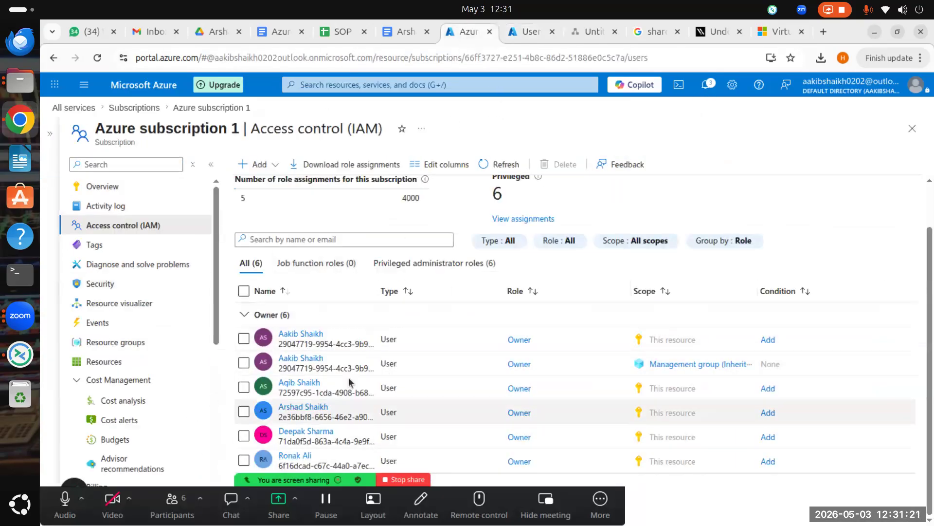
pyautogui.scroll(1, 349, 378)
pyautogui.click(530, 32)
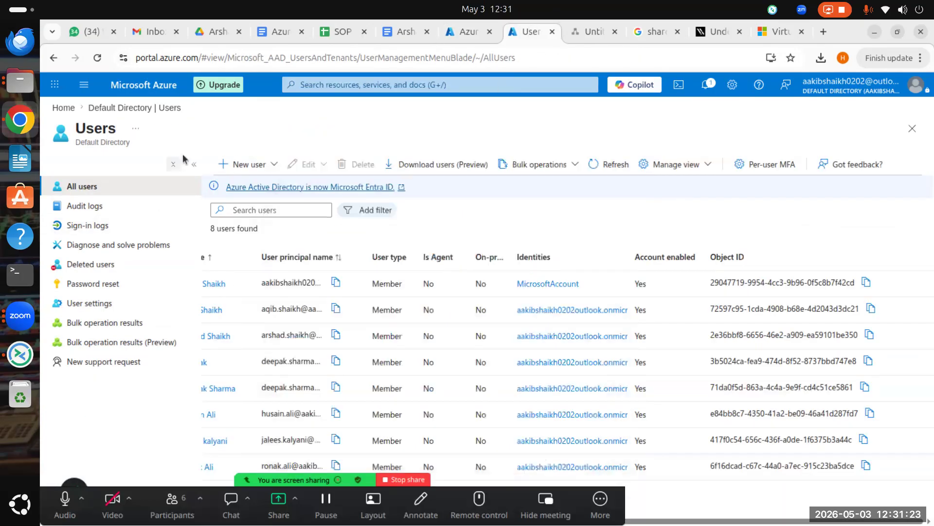
# Step: Open Virtual machines via portal search and start creating a new virtual machine
pyautogui.click(352, 84)
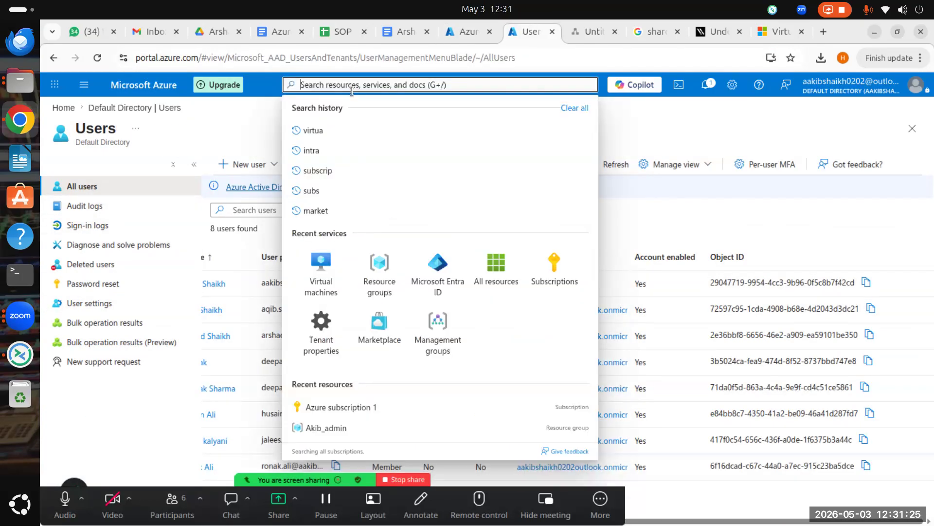
pyautogui.click(330, 258)
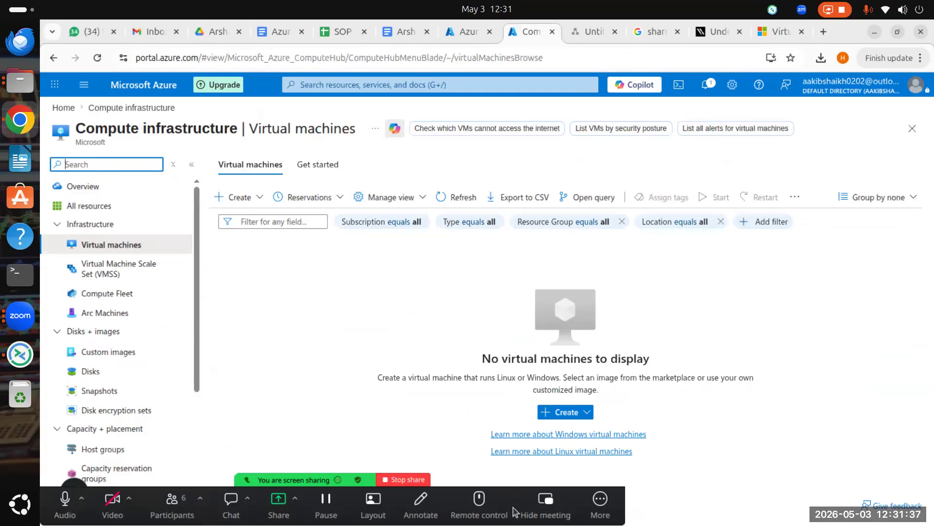
pyautogui.click(241, 197)
pyautogui.click(302, 235)
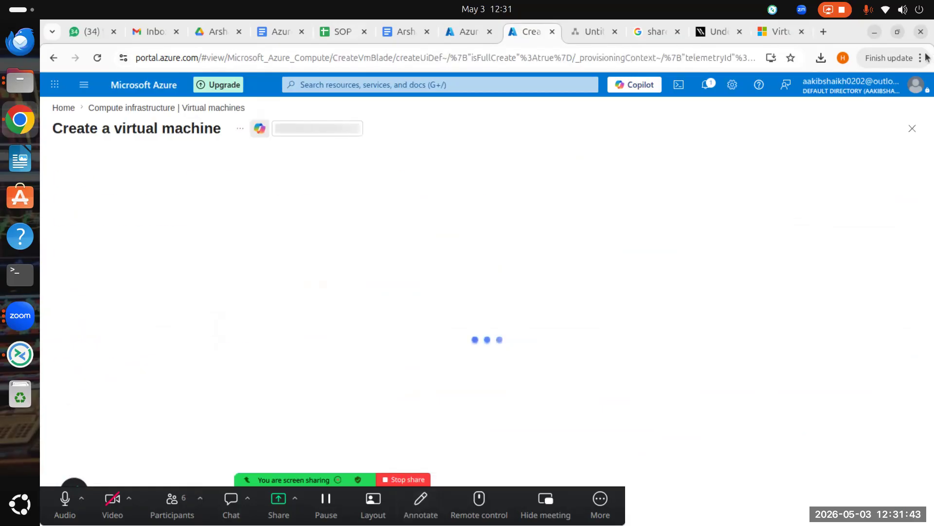
pyautogui.click(785, 32)
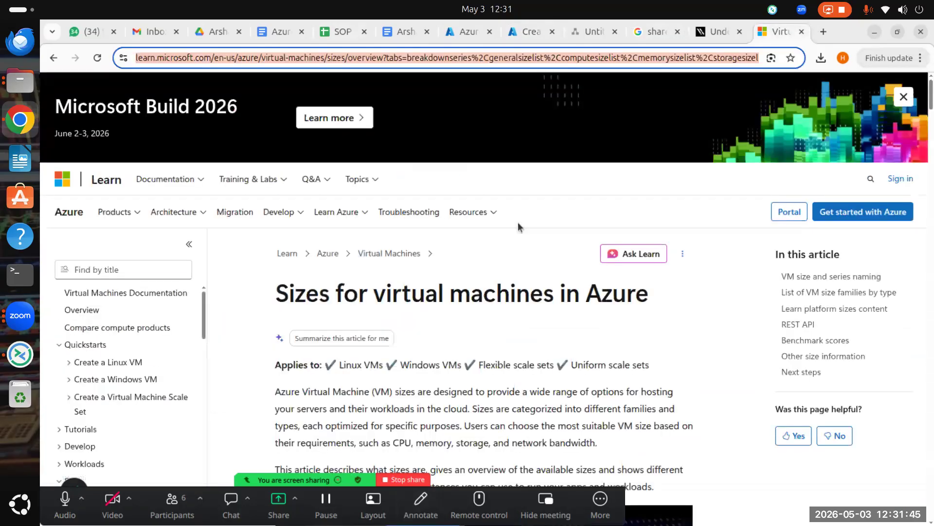
# Step: Scroll through the VM size naming breakdown in the Learn 'Sizes for virtual machines' article
pyautogui.scroll(-6, 480, 229)
pyautogui.scroll(-12, 613, 175)
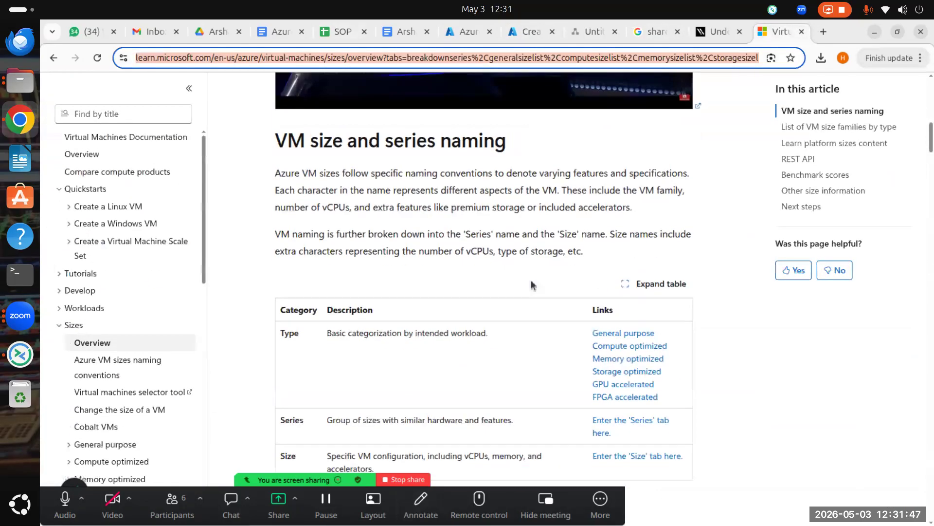
pyautogui.scroll(-7, 437, 339)
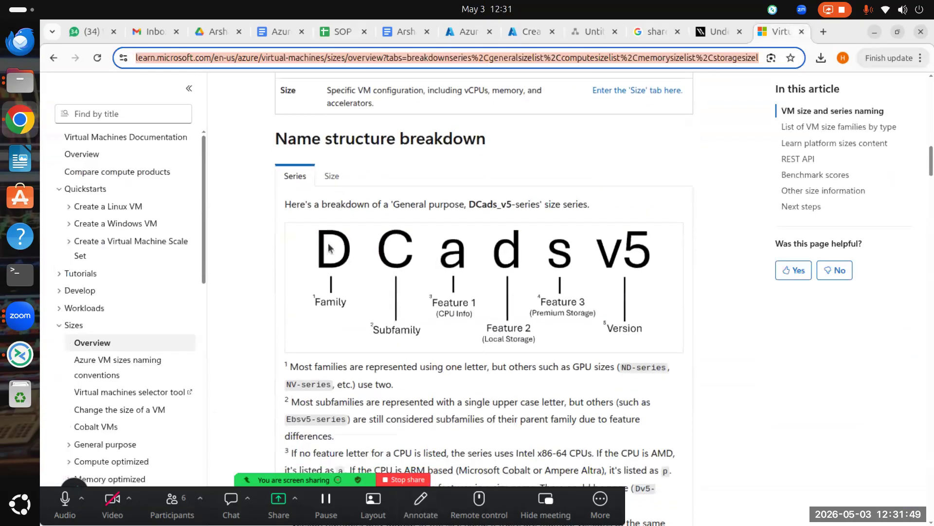
# Step: Minimize the browser and meeting windows, then bring the browser back on the subscription's Access control page
pyautogui.click(876, 33)
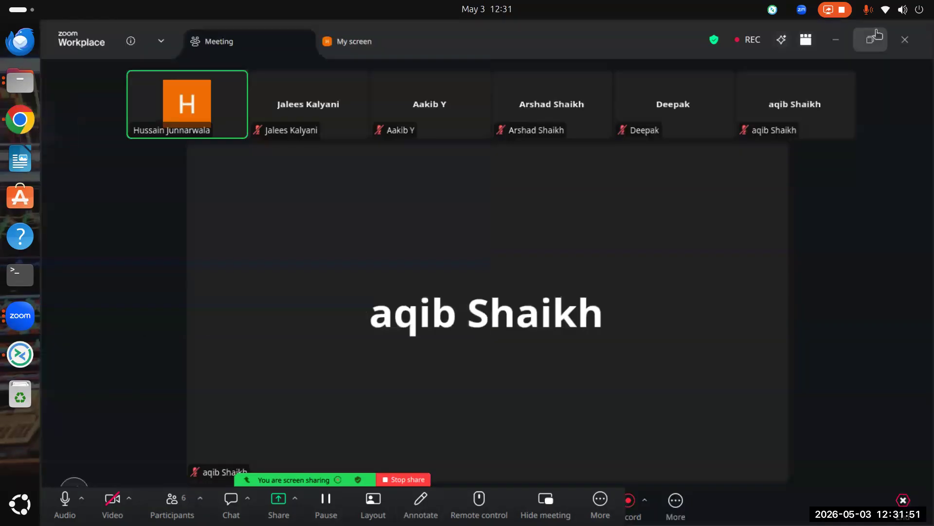
pyautogui.click(845, 42)
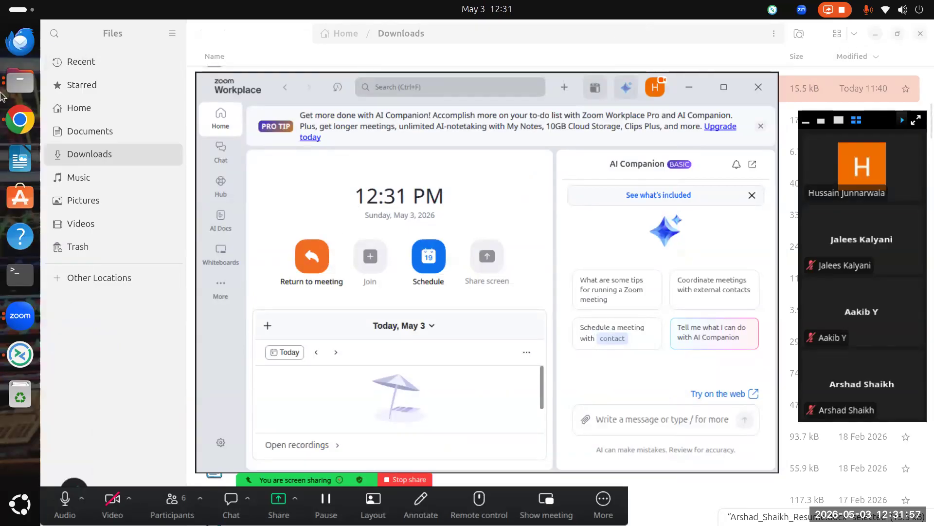
pyautogui.click(29, 119)
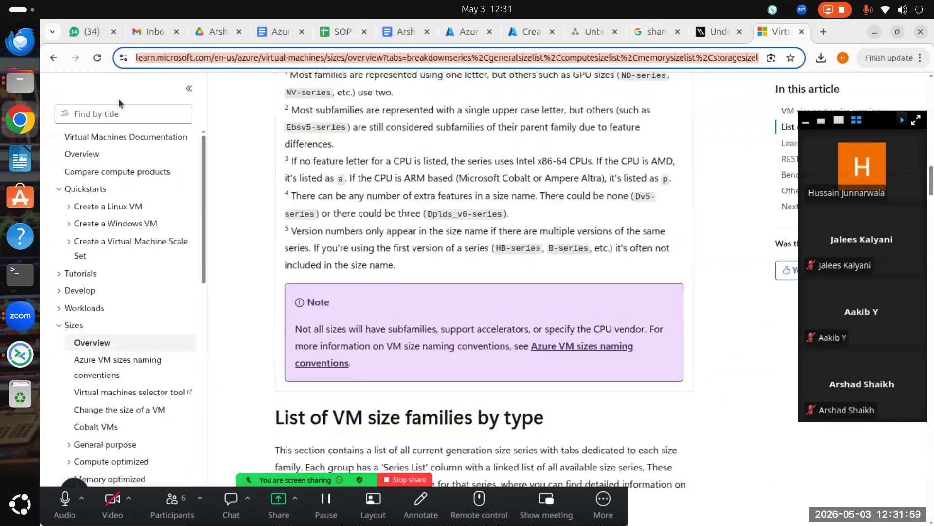
pyautogui.click(455, 34)
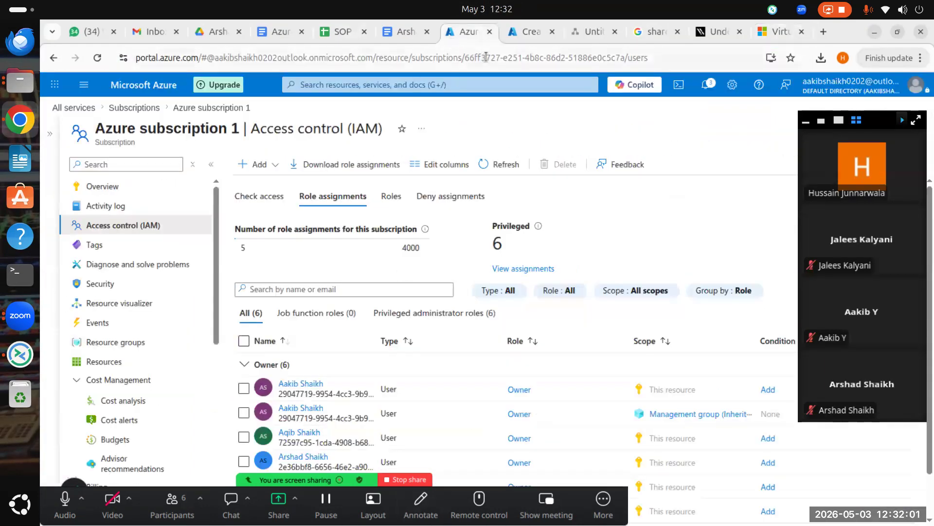
# Step: Return to the Create a virtual machine Basics form and scroll through its fields
pyautogui.click(524, 34)
pyautogui.scroll(-1, 249, 194)
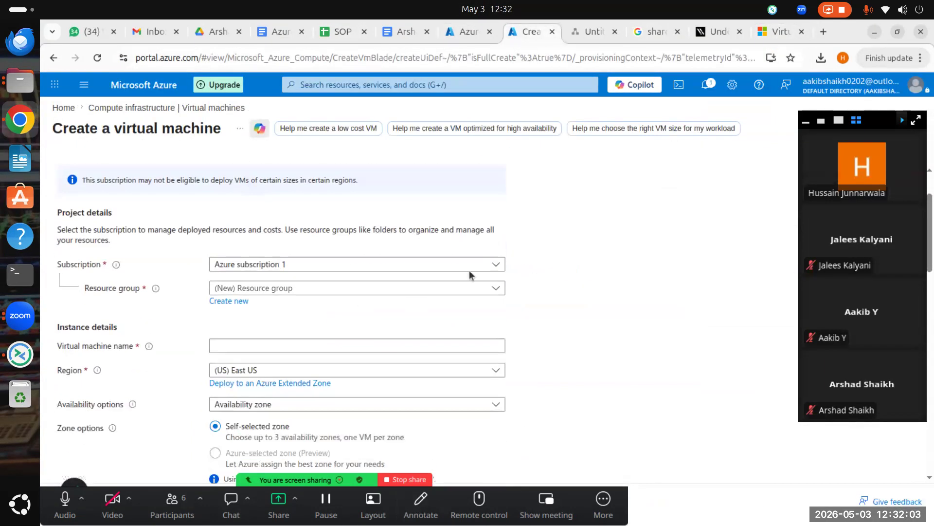
pyautogui.scroll(2, 385, 303)
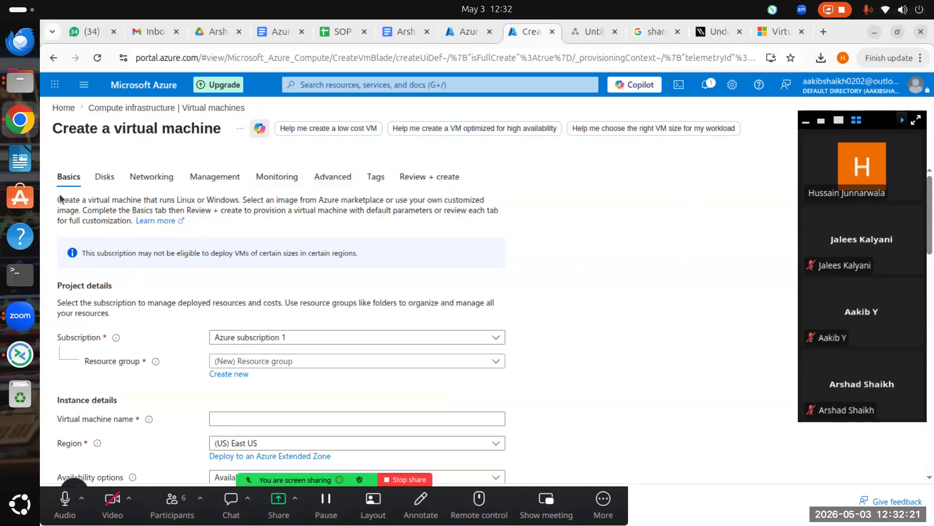
pyautogui.scroll(-1, 244, 282)
pyautogui.scroll(-1, 244, 281)
pyautogui.scroll(2, 165, 284)
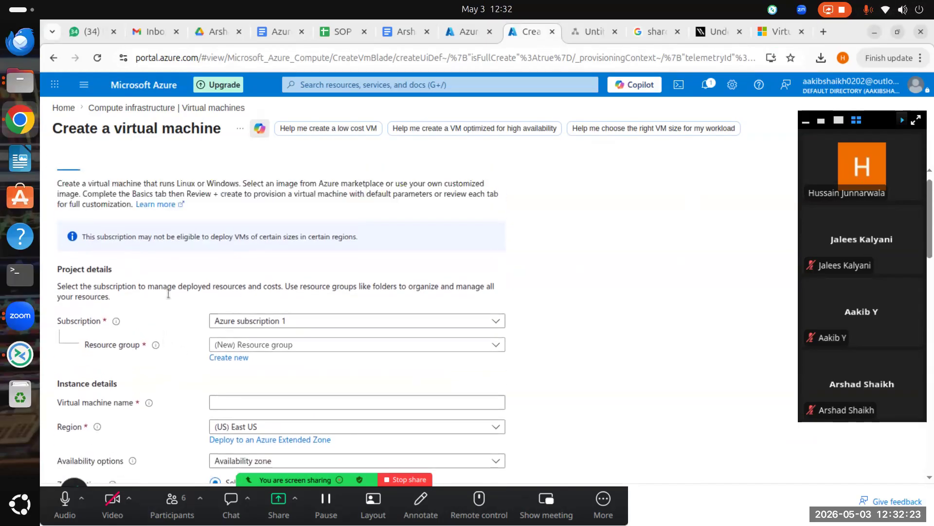
pyautogui.scroll(-3, 88, 276)
pyautogui.scroll(3, 89, 292)
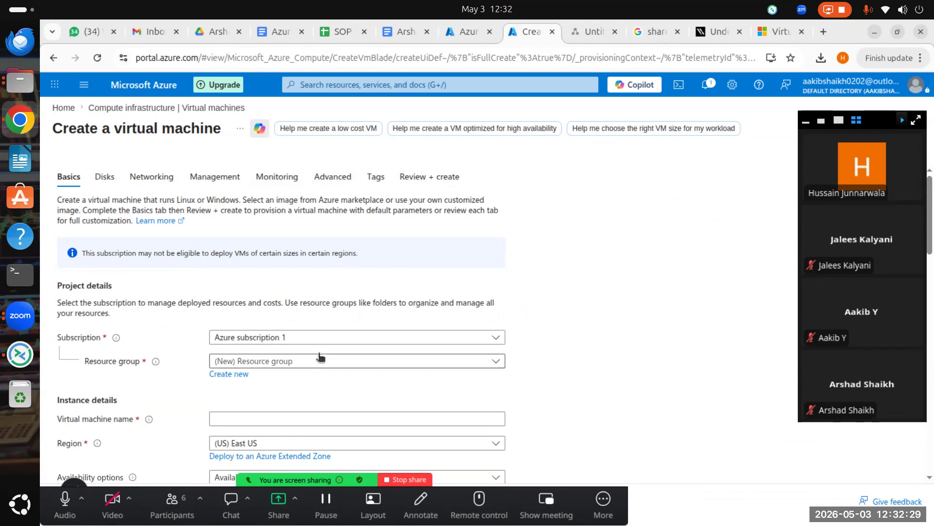
# Step: Check that the subscription stays Azure subscription 1, then list the existing resource groups
pyautogui.click(328, 339)
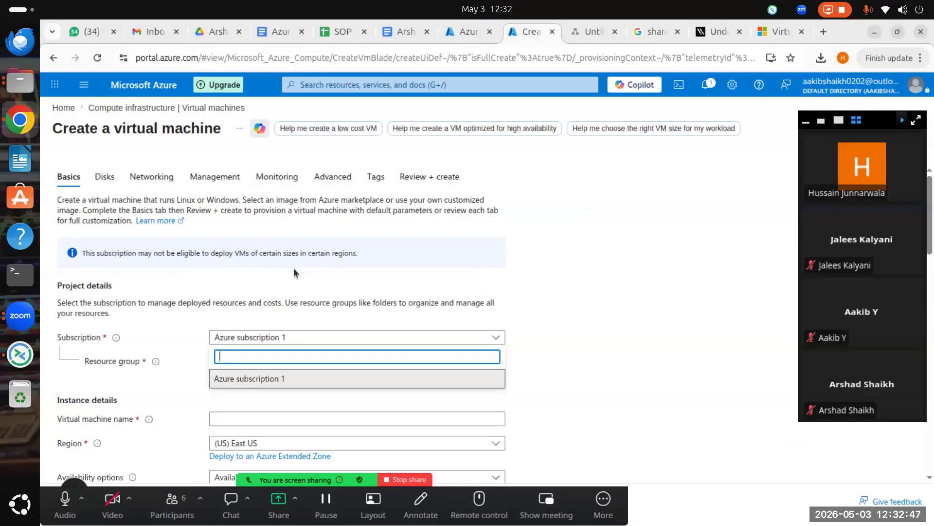
pyautogui.click(622, 323)
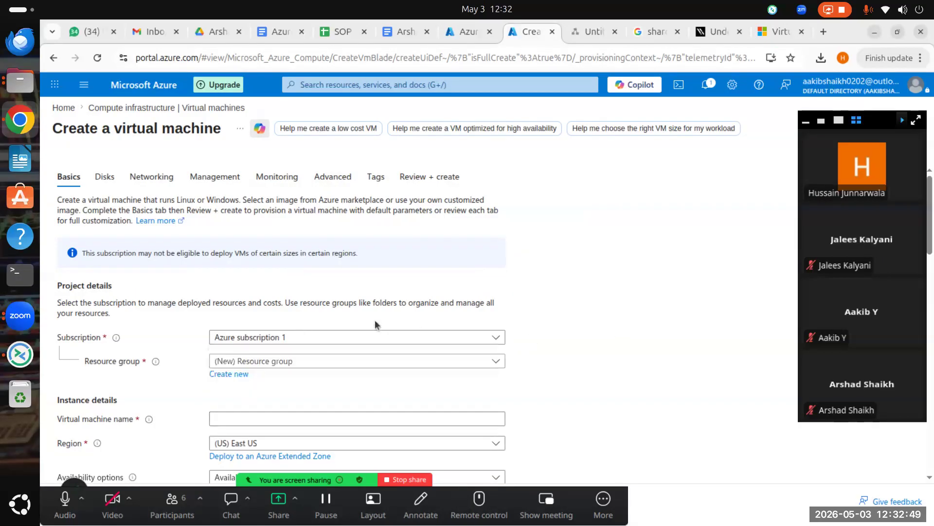
pyautogui.click(364, 342)
pyautogui.click(587, 377)
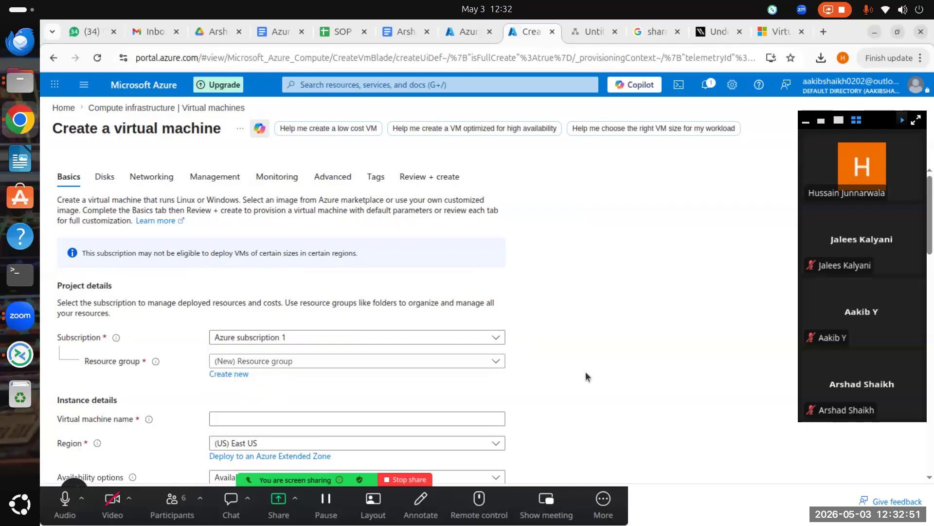
pyautogui.click(304, 363)
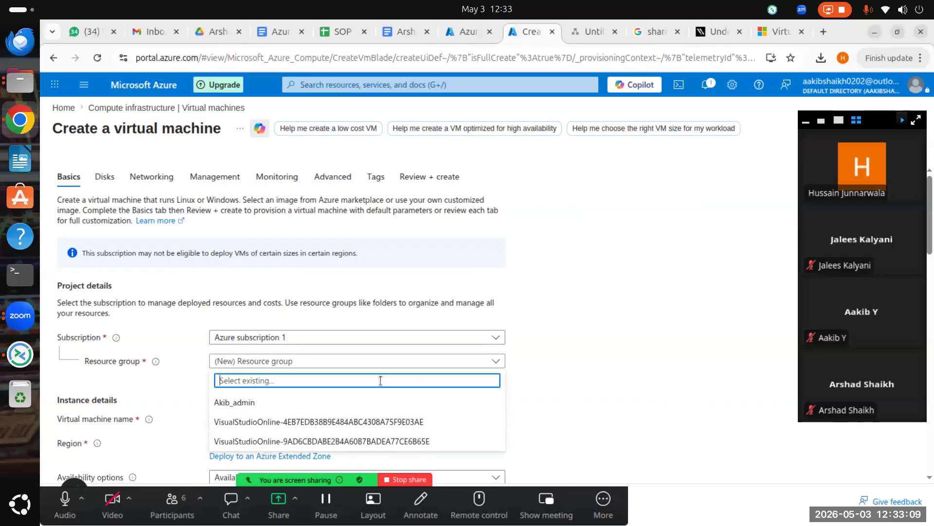
# Step: Create a new resource group named TestRG for the virtual machine
pyautogui.click(638, 396)
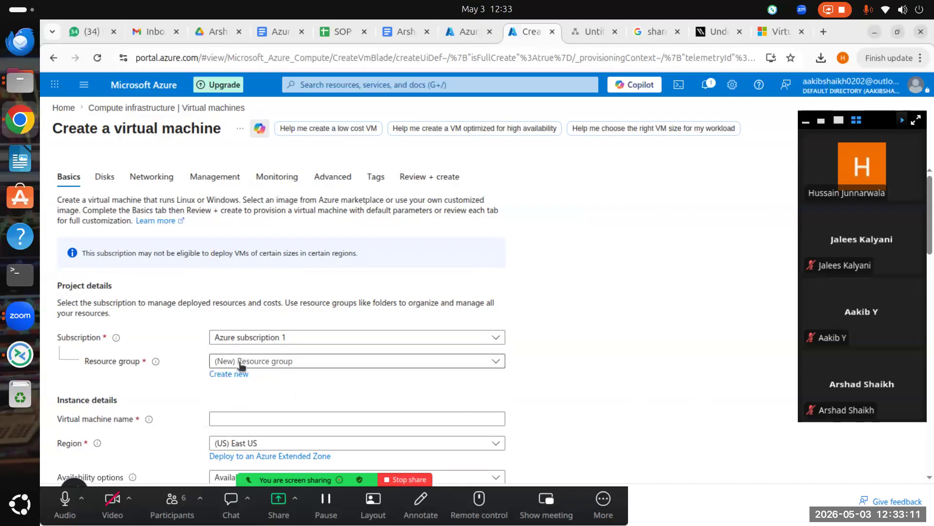
pyautogui.click(234, 372)
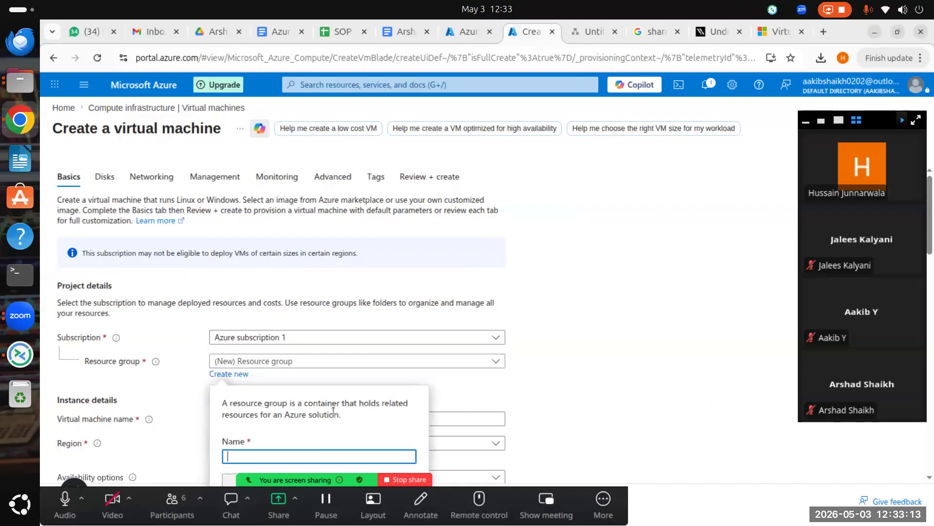
pyautogui.click(769, 360)
pyautogui.scroll(-3, 409, 403)
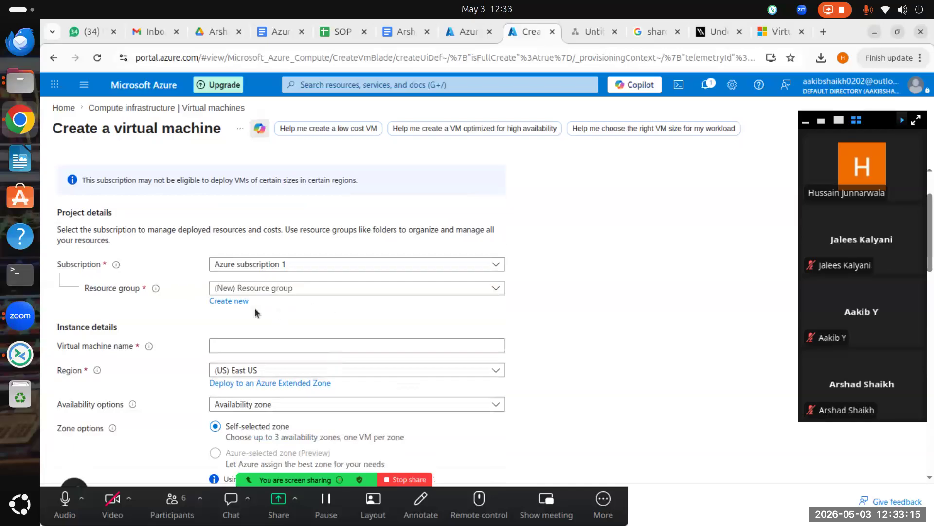
pyautogui.click(236, 300)
pyautogui.click(287, 383)
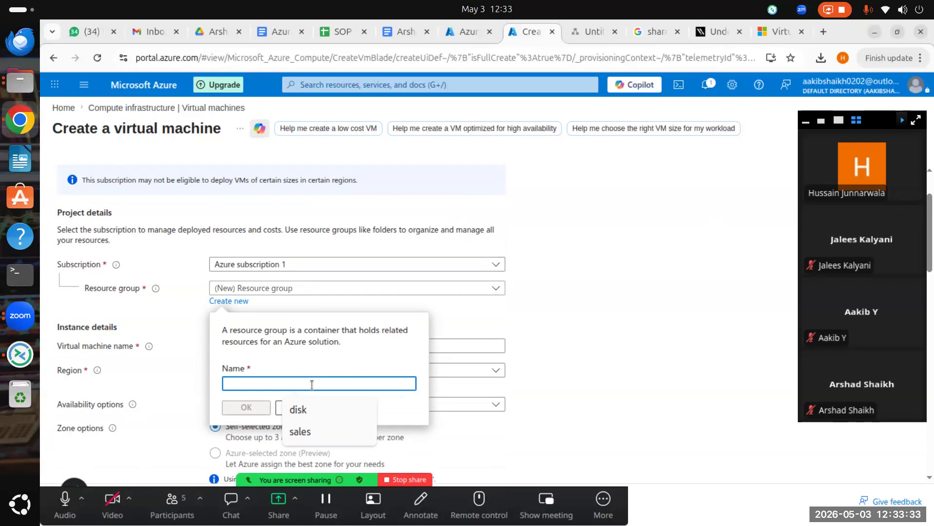
pyautogui.write('Test')
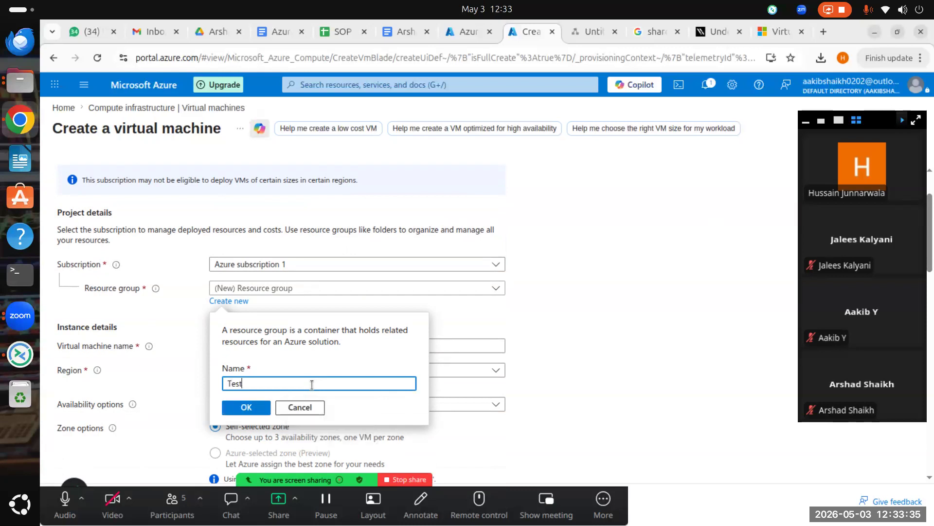
pyautogui.write('RG')
pyautogui.click(259, 407)
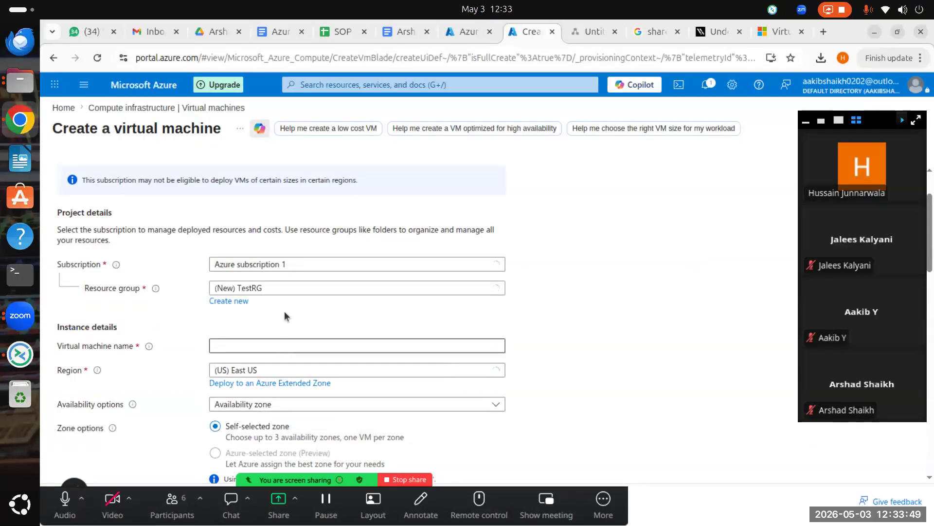
# Step: Try the VM names HV, HVAW, GC and SC, then settle on AZ
pyautogui.click(279, 343)
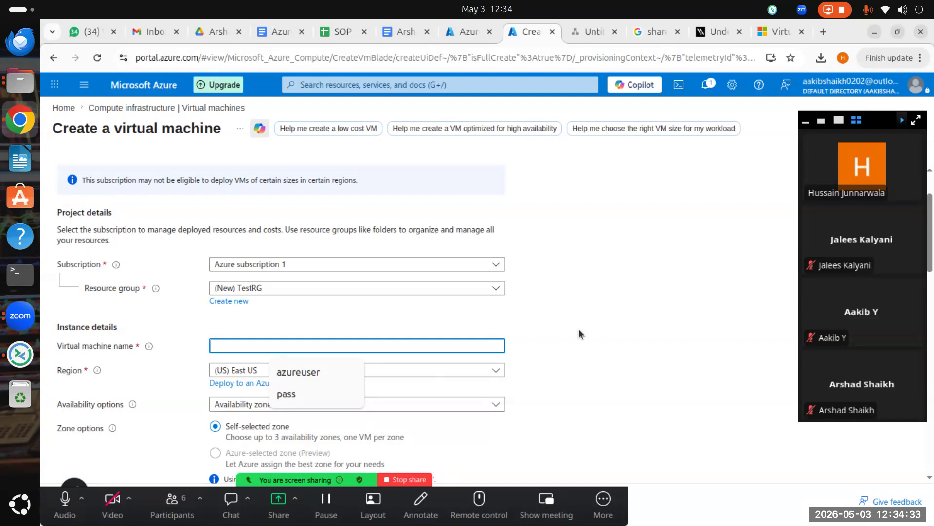
pyautogui.write('HV')
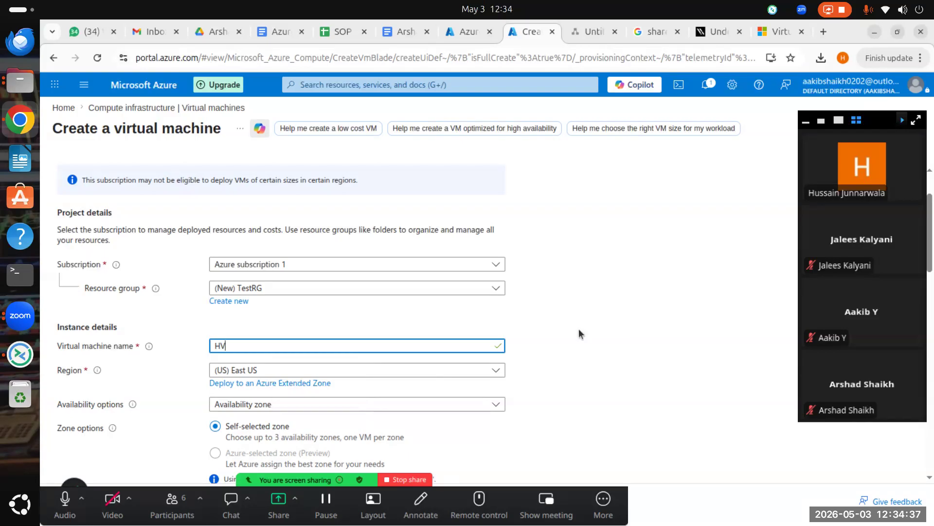
pyautogui.press('BackSpace')
pyautogui.press('BackSpace')
pyautogui.write('HV')
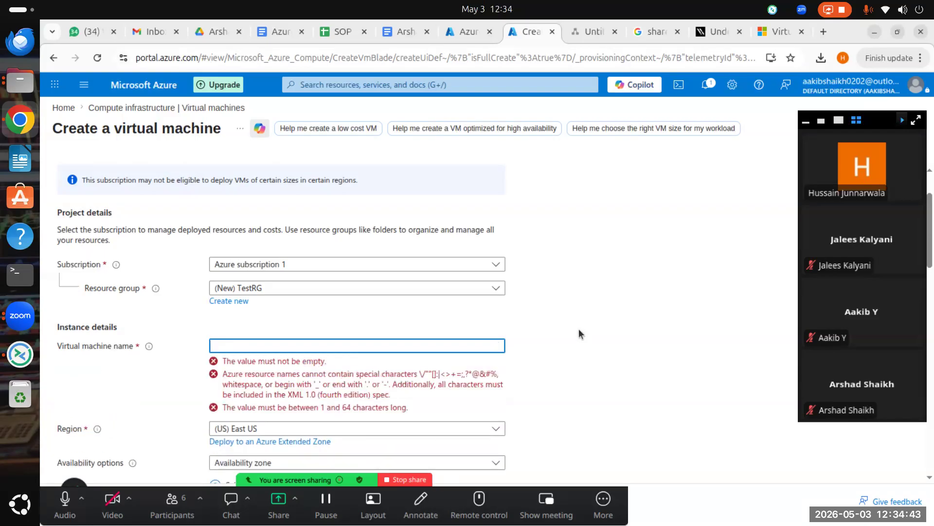
pyautogui.write('AW')
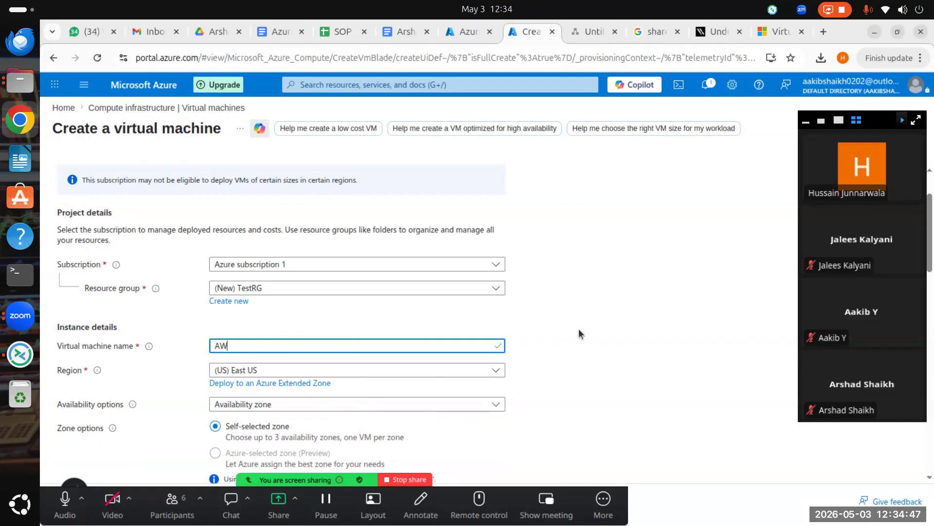
pyautogui.press('BackSpace')
pyautogui.write('GC')
pyautogui.press('BackSpace')
pyautogui.press('BackSpace')
pyautogui.press('BackSpace')
pyautogui.write('SC')
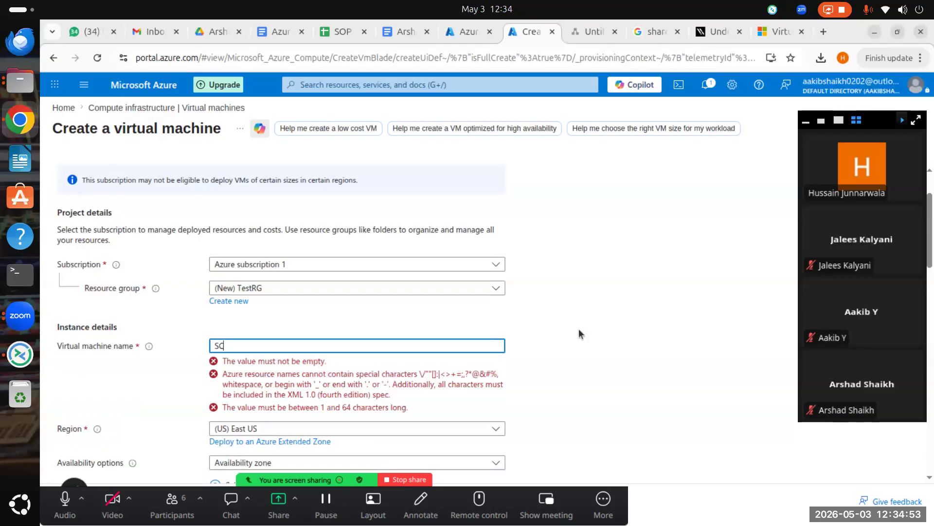
pyautogui.press('BackSpace')
pyautogui.press('BackSpace')
pyautogui.write('GC')
pyautogui.press('BackSpace')
pyautogui.press('BackSpace')
pyautogui.write('AZ')
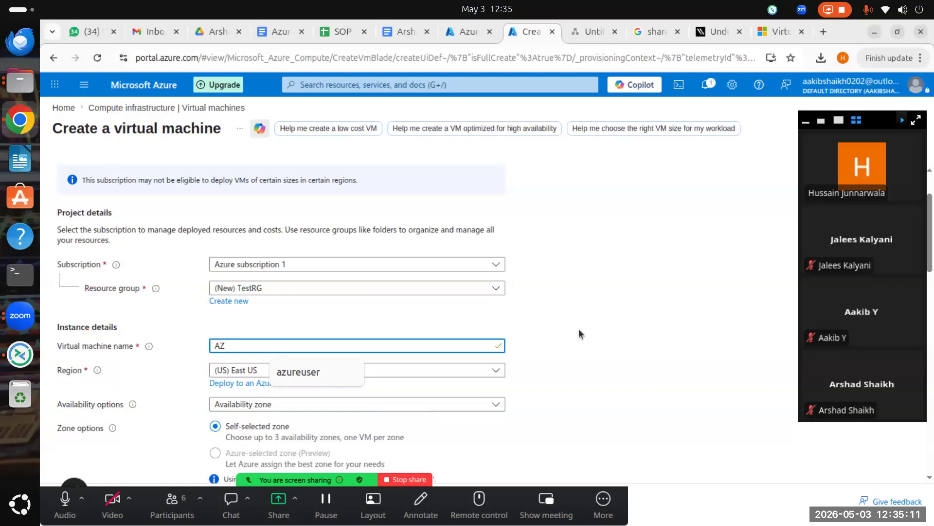
# Step: Try environment suffixes TST, QA, DEV, UAT and SBX, settling the VM name on AZPROD
pyautogui.write('R')
pyautogui.press('BackSpace')
pyautogui.write('TST')
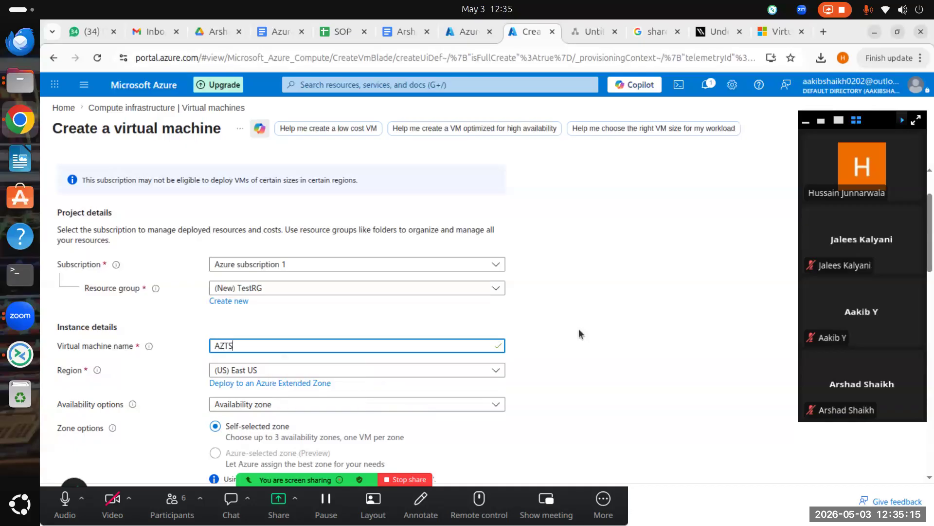
pyautogui.press('BackSpace')
pyautogui.press('BackSpace')
pyautogui.press('BackSpace')
pyautogui.write('Q')
pyautogui.write('A')
pyautogui.press('BackSpace')
pyautogui.press('BackSpace')
pyautogui.write('DEV')
pyautogui.press('BackSpace')
pyautogui.press('BackSpace')
pyautogui.press('BackSpace')
pyautogui.write('UAT')
pyautogui.press('BackSpace')
pyautogui.press('BackSpace')
pyautogui.press('BackSpace')
pyautogui.write('SBX')
pyautogui.press('BackSpace')
pyautogui.press('BackSpace')
pyautogui.press('BackSpace')
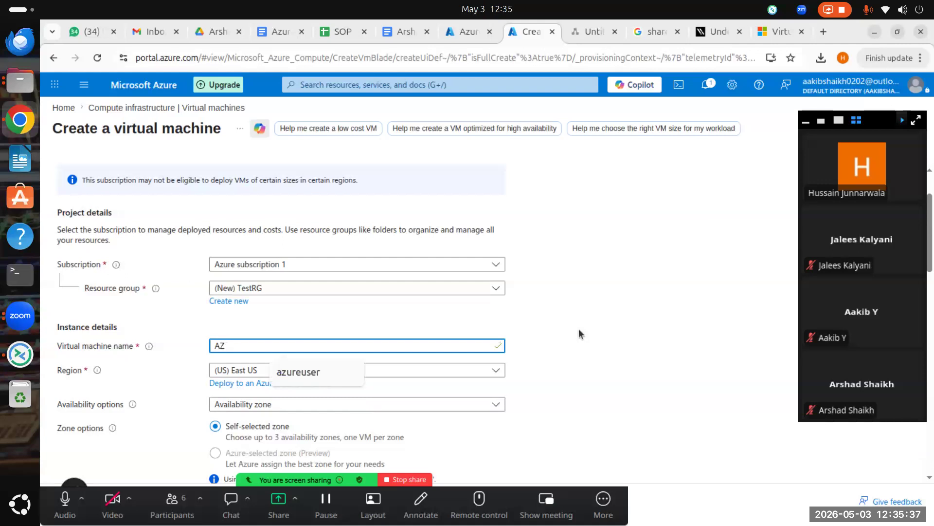
pyautogui.write('PROD')
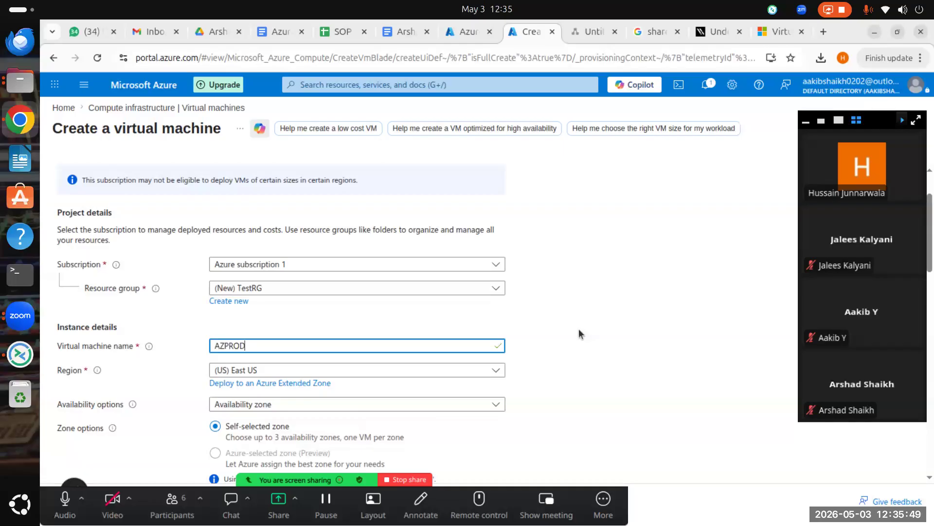
pyautogui.write('AU')
pyautogui.press('BackSpace')
pyautogui.press('BackSpace')
pyautogui.write('UA')
pyautogui.press('BackSpace')
pyautogui.press('BackSpace')
pyautogui.write('IN')
pyautogui.press('BackSpace')
pyautogui.press('BackSpace')
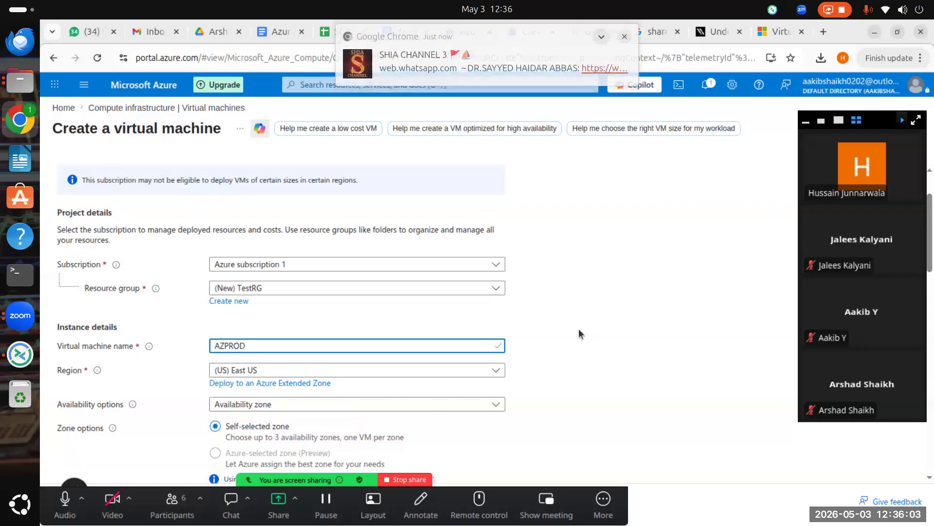
pyautogui.write('AZ')
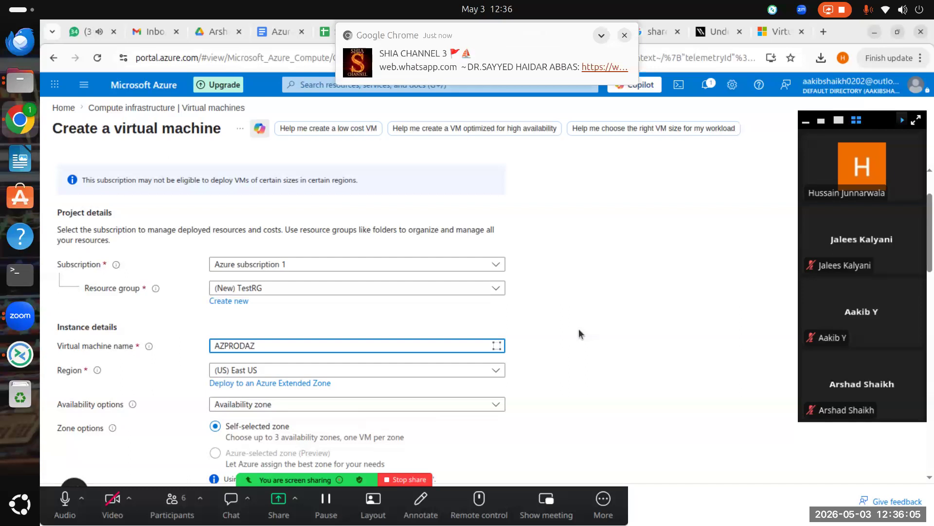
pyautogui.press('BackSpace')
pyautogui.press('BackSpace')
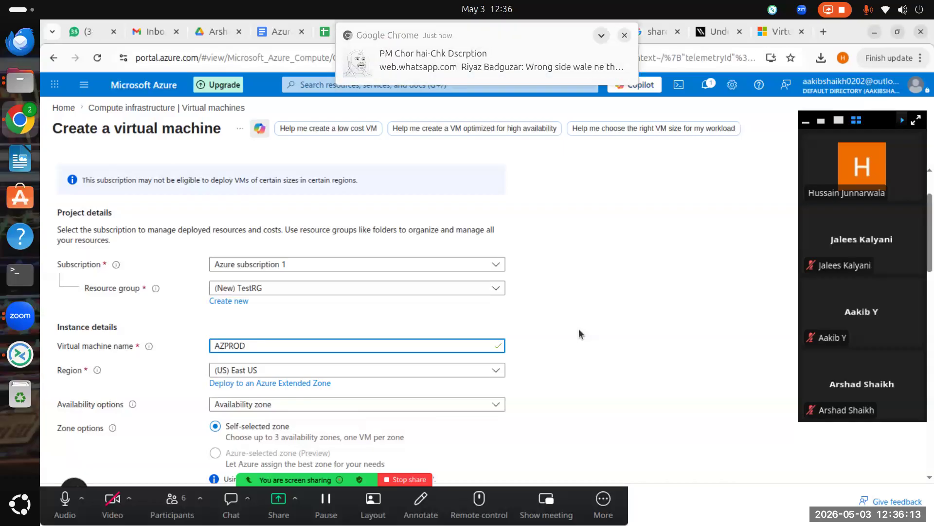
# Step: Extend the VM name with region and role suffixes to AZPRODEUSAPP14
pyautogui.write('u')
pyautogui.press('BackSpace')
pyautogui.write('EUS')
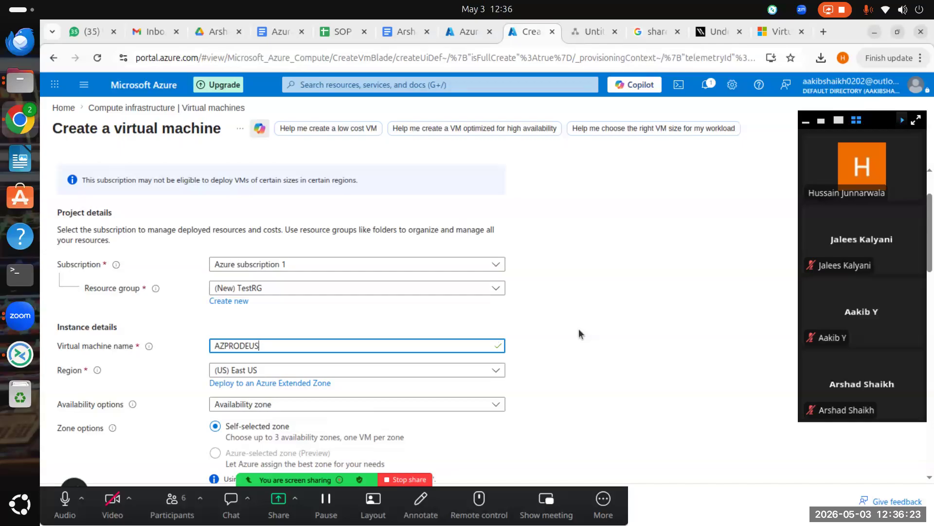
pyautogui.write('APP')
pyautogui.press('BackSpace')
pyautogui.press('BackSpace')
pyautogui.press('BackSpace')
pyautogui.write('DB')
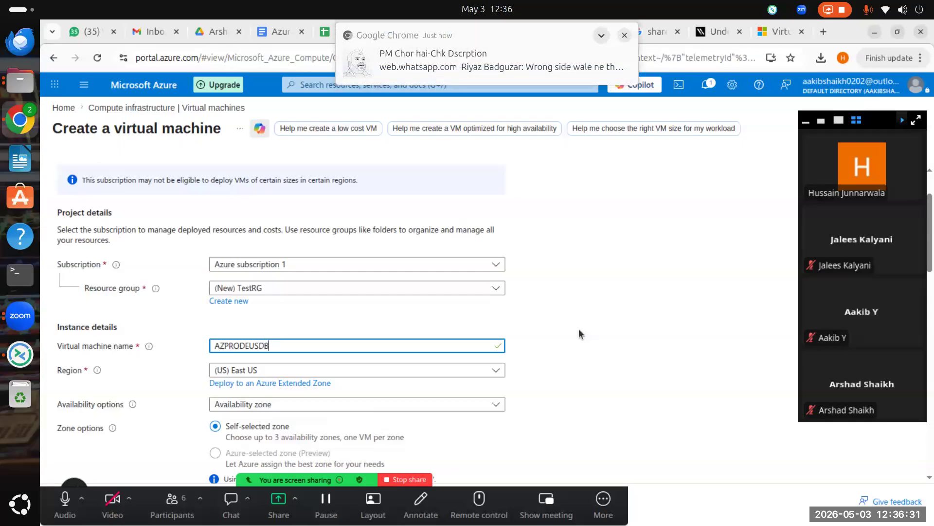
pyautogui.press('BackSpace')
pyautogui.press('BackSpace')
pyautogui.press('BackSpace')
pyautogui.write('DC')
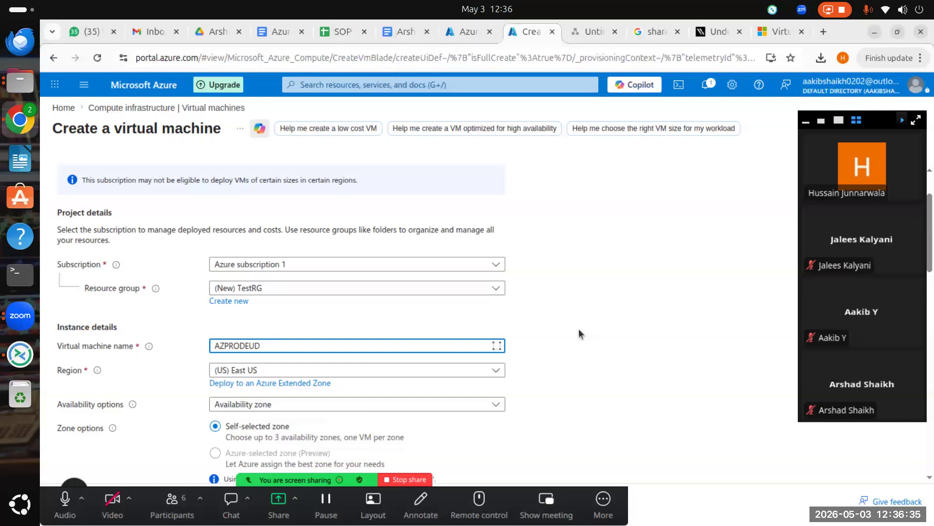
pyautogui.press('BackSpace')
pyautogui.press('BackSpace')
pyautogui.write('S')
pyautogui.write('AD')
pyautogui.press('BackSpace')
pyautogui.press('BackSpace')
pyautogui.write('APP')
pyautogui.write('01')
pyautogui.press('BackSpace')
pyautogui.write('2')
pyautogui.press('BackSpace')
pyautogui.write('1')
pyautogui.press('BackSpace')
pyautogui.press('BackSpace')
pyautogui.write('14')
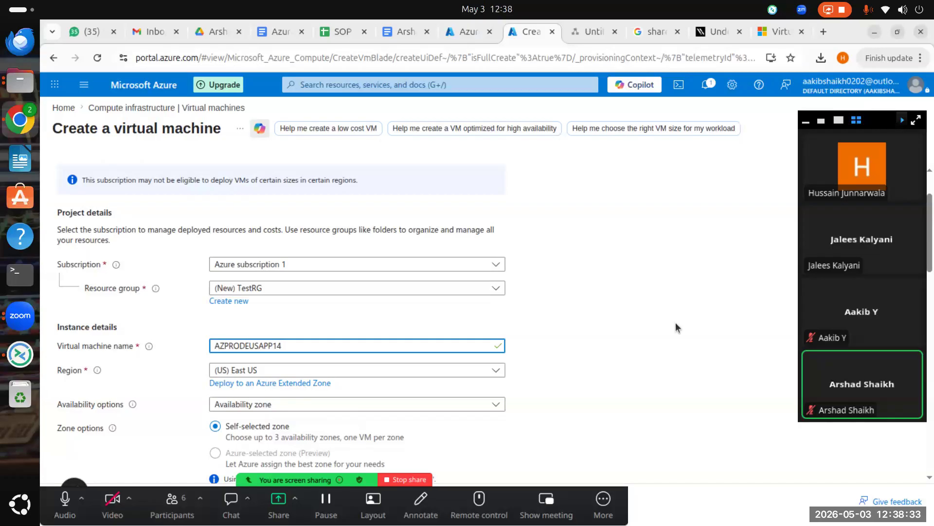
# Step: Keep the region at (US) East US and bring up the Availability options list
pyautogui.click(345, 371)
pyautogui.click(344, 375)
pyautogui.scroll(-5, 344, 375)
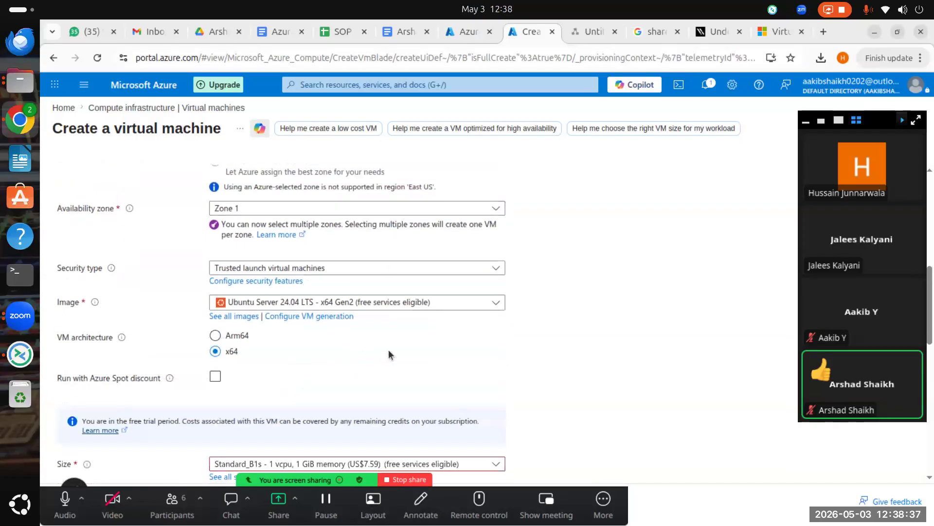
pyautogui.scroll(7, 388, 349)
pyautogui.scroll(-3, 359, 396)
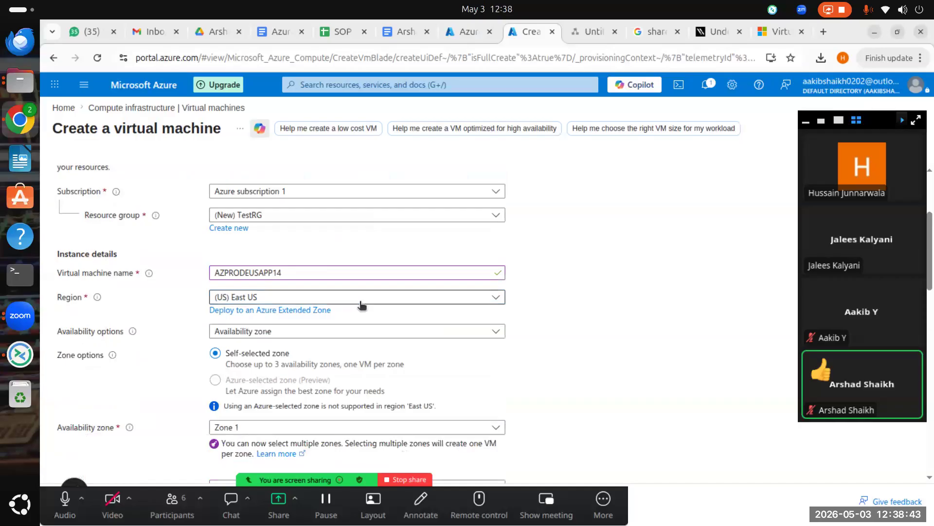
pyautogui.click(472, 298)
pyautogui.scroll(-5, 283, 394)
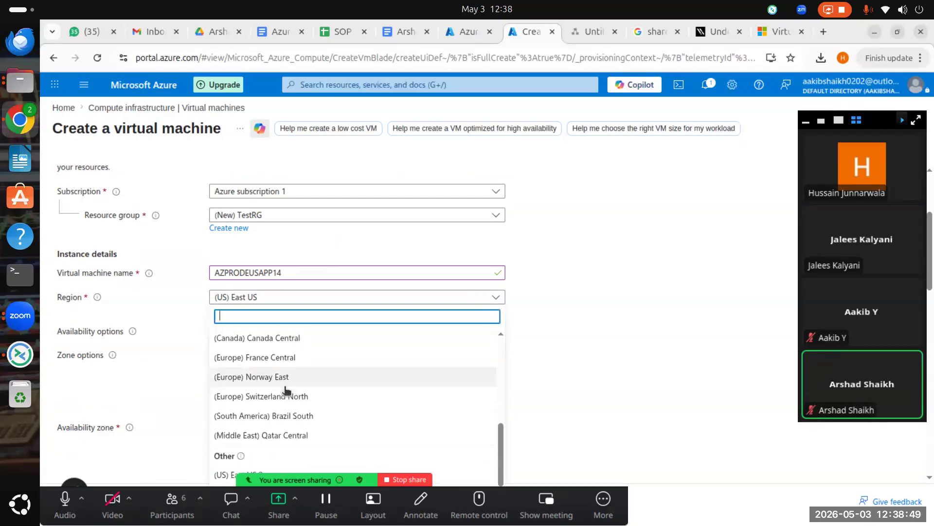
pyautogui.click(554, 335)
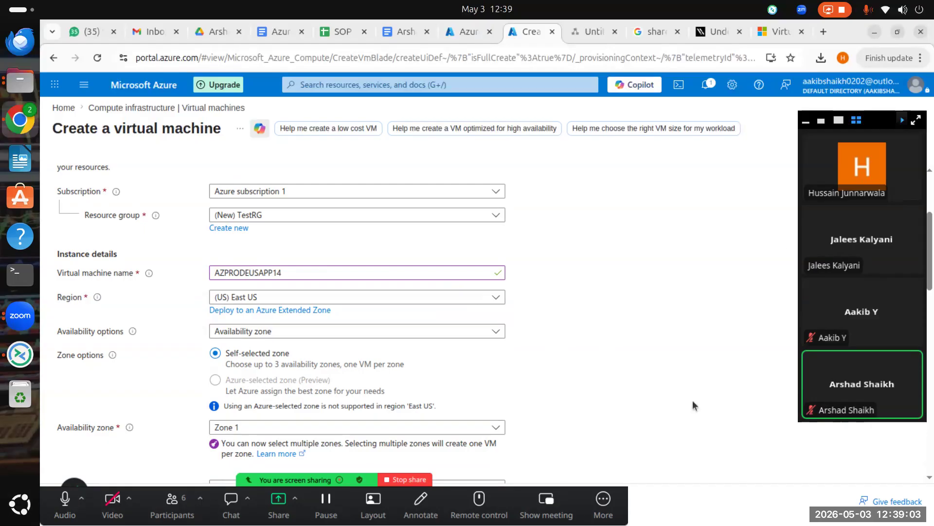
pyautogui.click(314, 331)
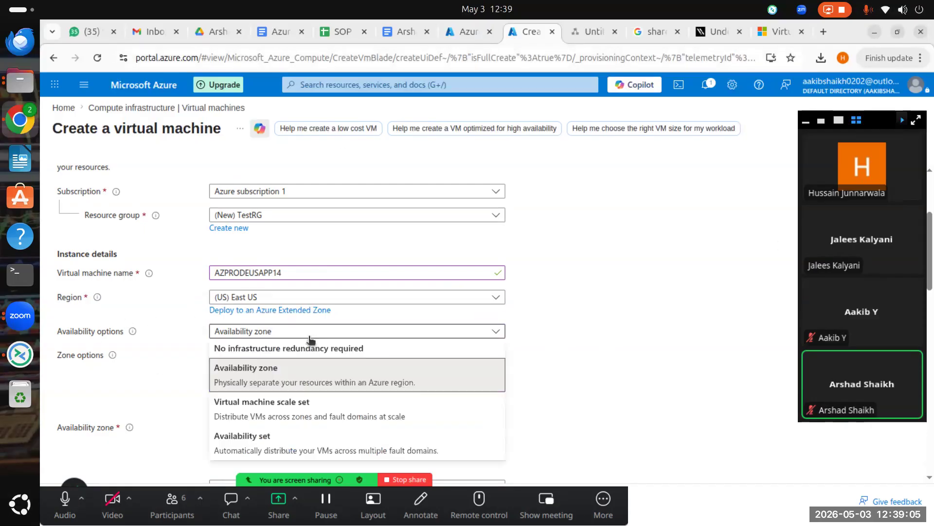
# Step: Try No infrastructure redundancy required, then switch back to Availability zone with Zone 1
pyautogui.click(255, 349)
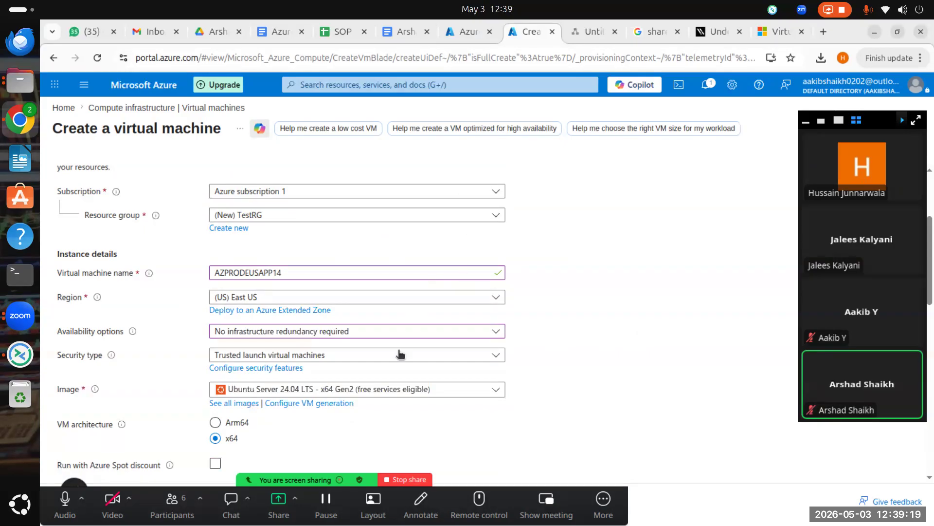
pyautogui.click(401, 335)
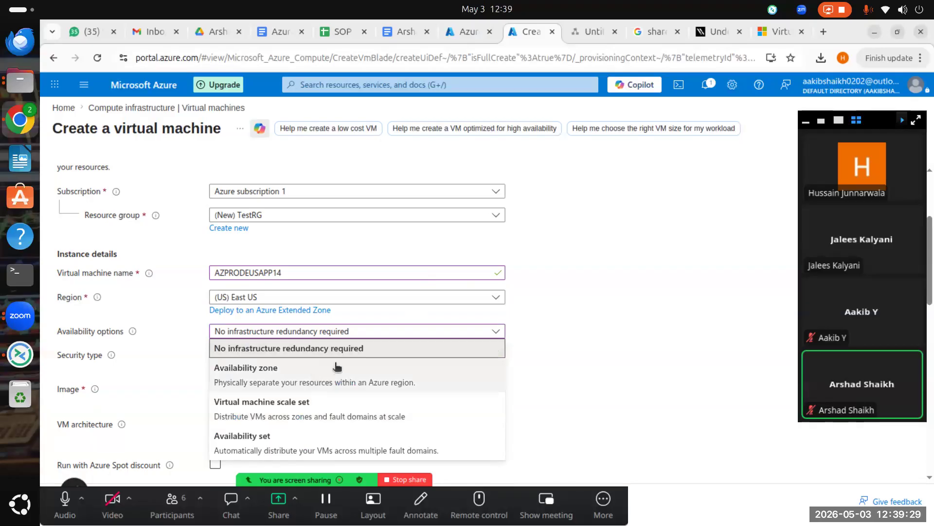
pyautogui.click(307, 382)
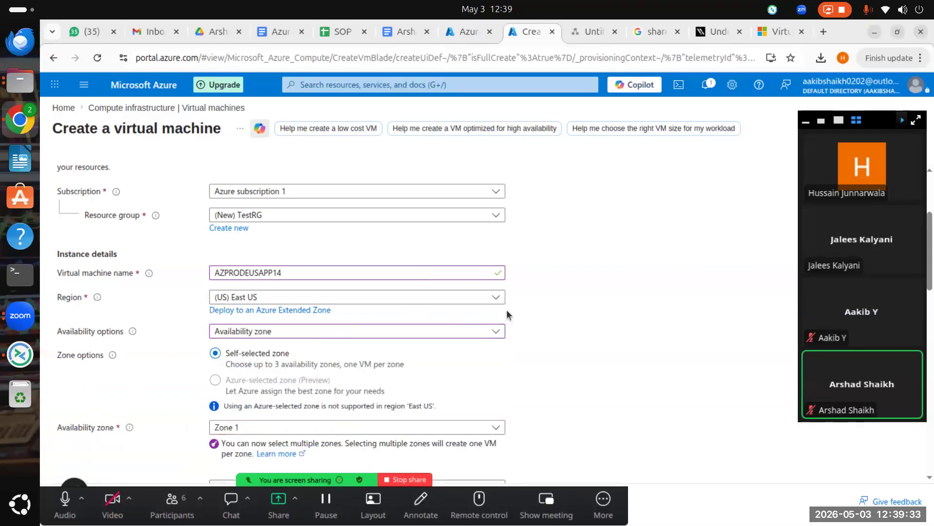
# Step: Add Zones 2 and 3 alongside Zone 1 in the availability zone selection
pyautogui.click(441, 427)
pyautogui.scroll(-3, 189, 411)
pyautogui.click(259, 283)
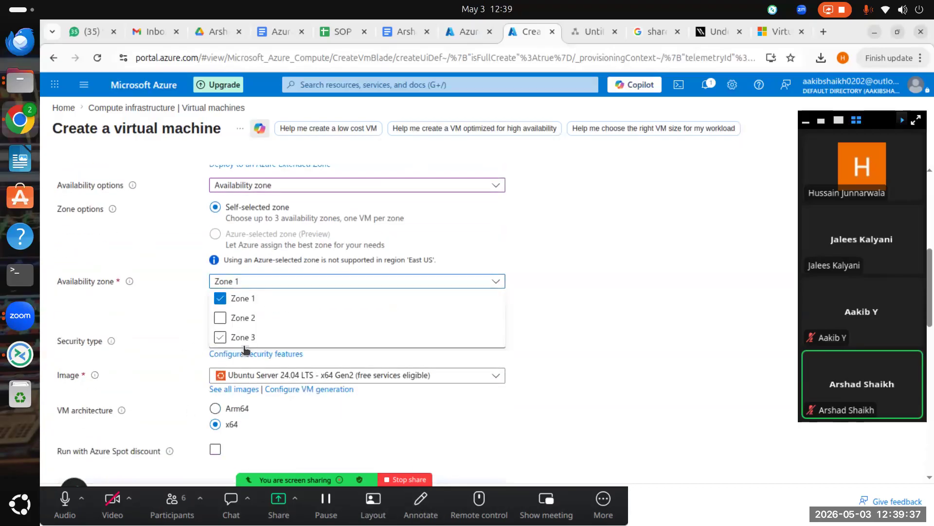
pyautogui.click(220, 319)
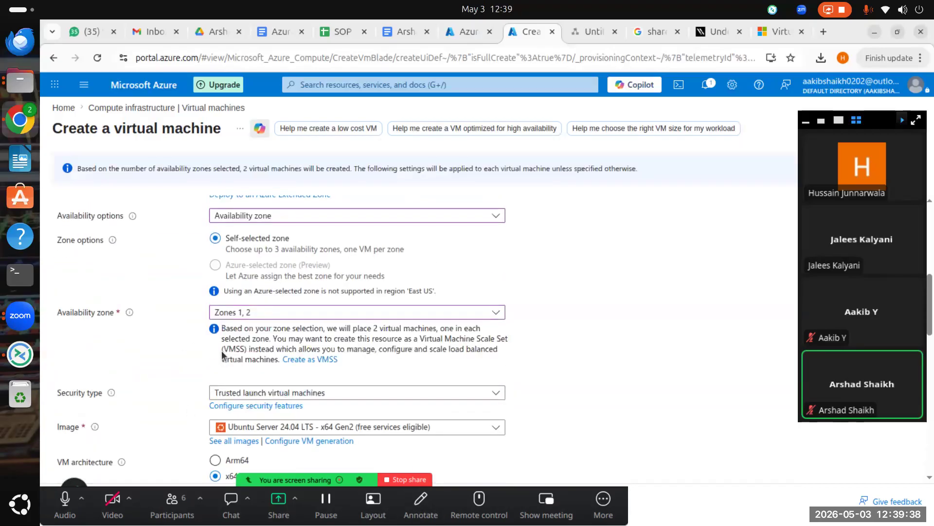
pyautogui.click(308, 313)
pyautogui.click(243, 368)
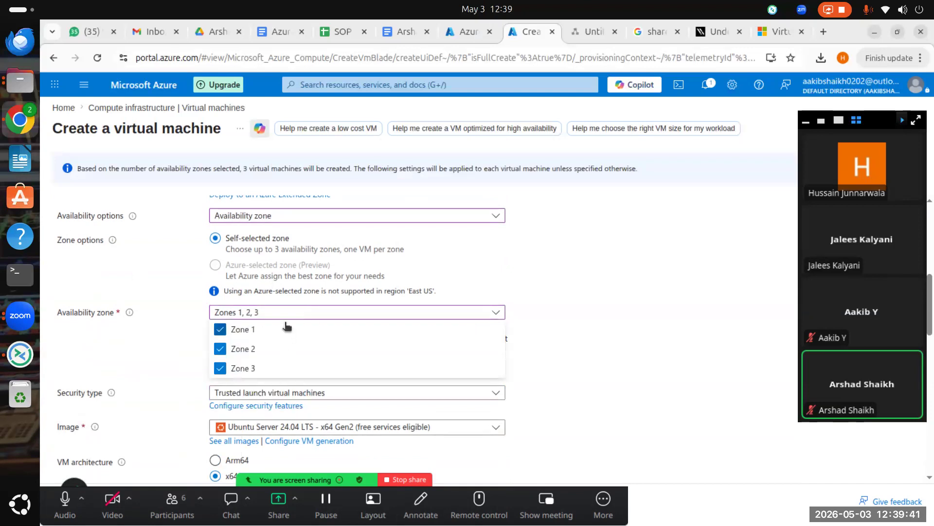
pyautogui.scroll(5, 472, 342)
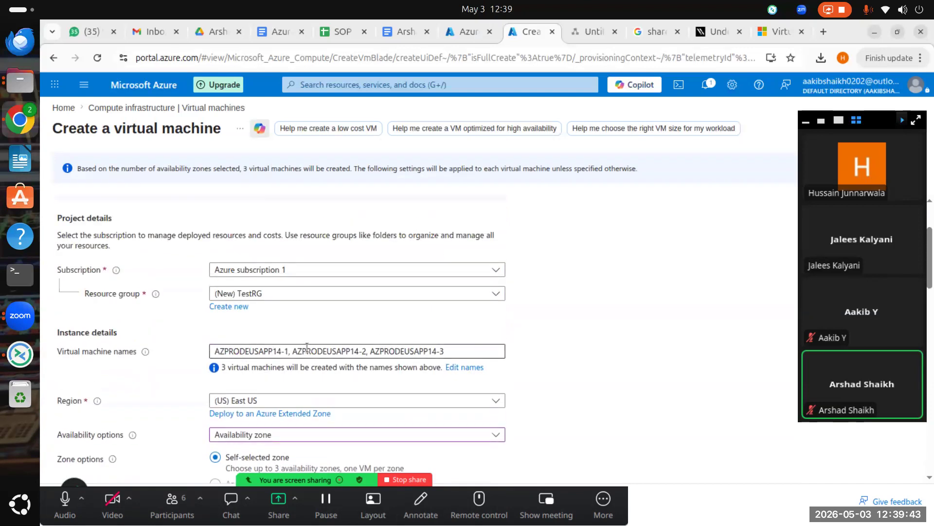
pyautogui.scroll(-10, 463, 347)
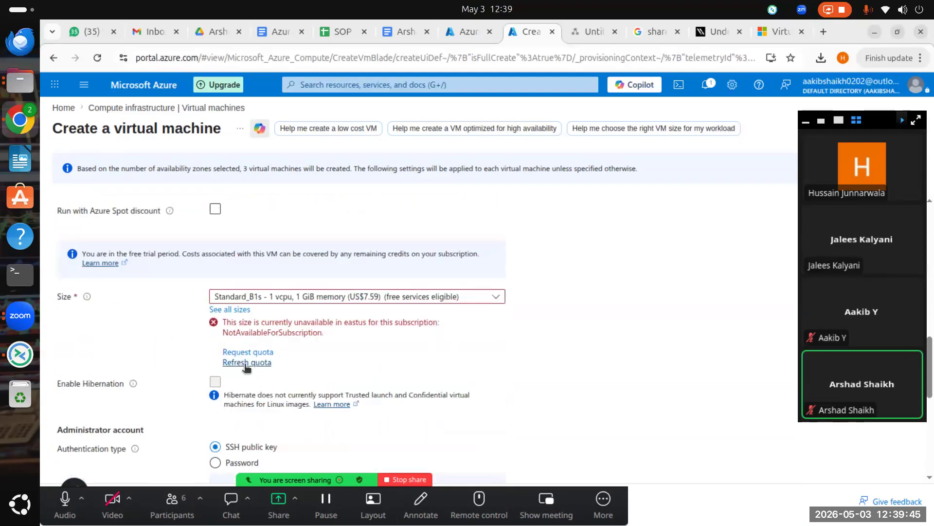
pyautogui.scroll(-5, 255, 308)
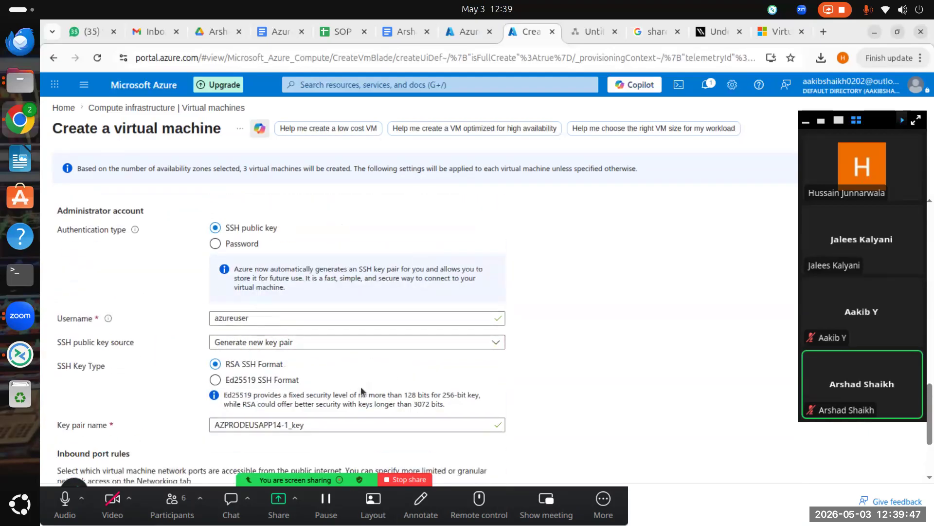
pyautogui.scroll(5, 288, 338)
pyautogui.scroll(7, 273, 349)
# Step: Clear Zones 1, 2 and 3 so no availability zone is selected
pyautogui.click(366, 311)
pyautogui.click(245, 330)
pyautogui.click(221, 348)
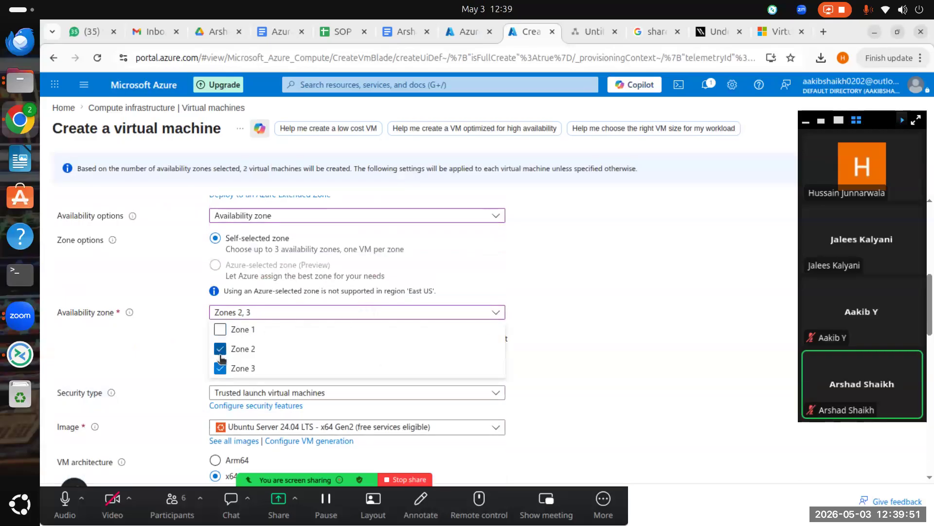
pyautogui.click(235, 287)
pyautogui.click(234, 286)
pyautogui.click(220, 336)
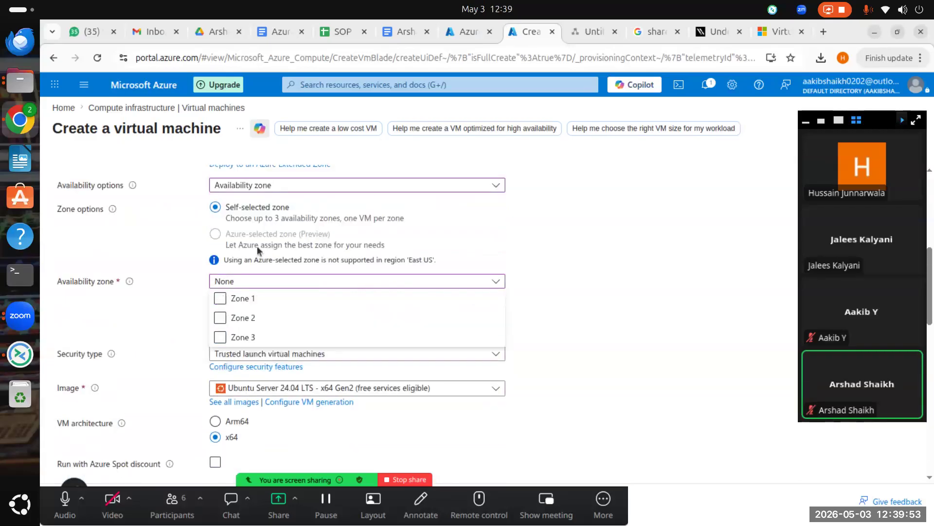
pyautogui.scroll(3, 260, 261)
pyautogui.click(316, 334)
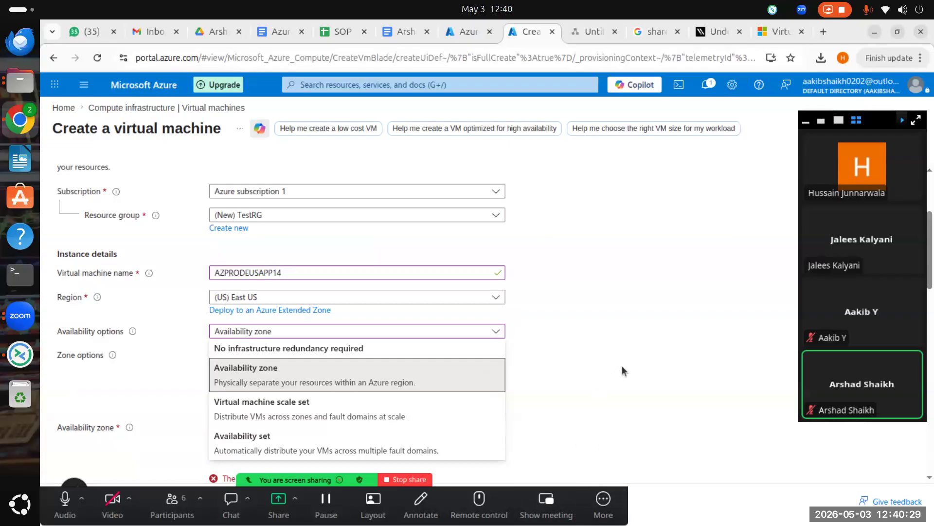
# Step: Change Availability options to No infrastructure redundancy required, removing the zone fields
pyautogui.scroll(-3, 604, 355)
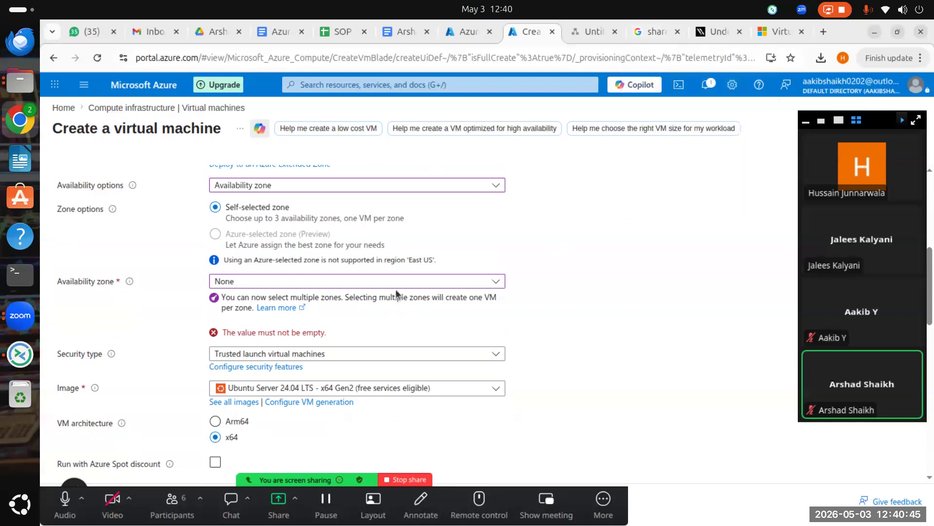
pyautogui.scroll(3, 311, 238)
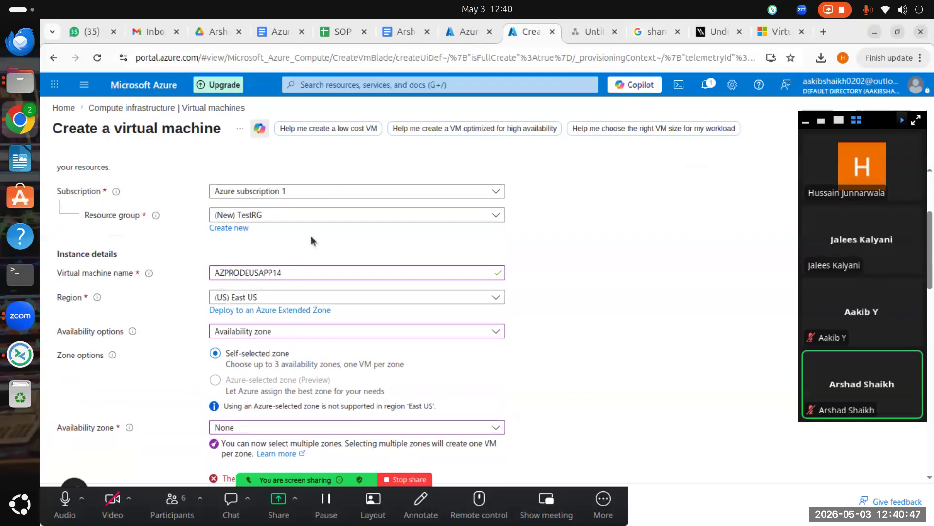
pyautogui.scroll(-3, 311, 242)
pyautogui.scroll(3, 311, 242)
pyautogui.scroll(-1, 265, 313)
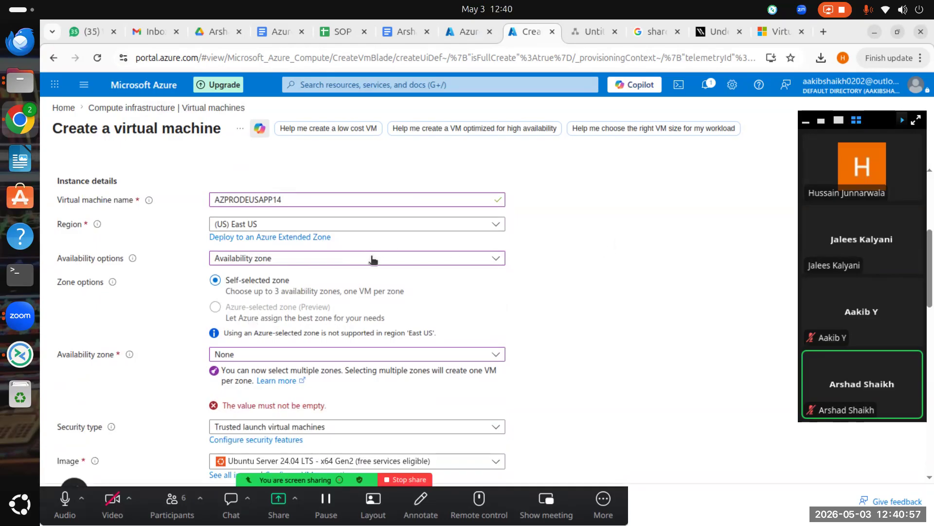
pyautogui.scroll(-2, 302, 263)
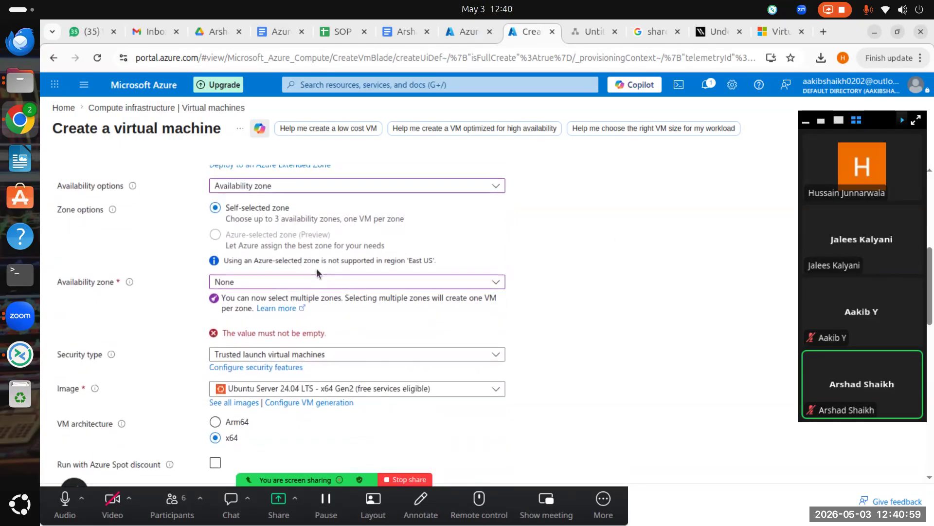
pyautogui.scroll(2, 341, 292)
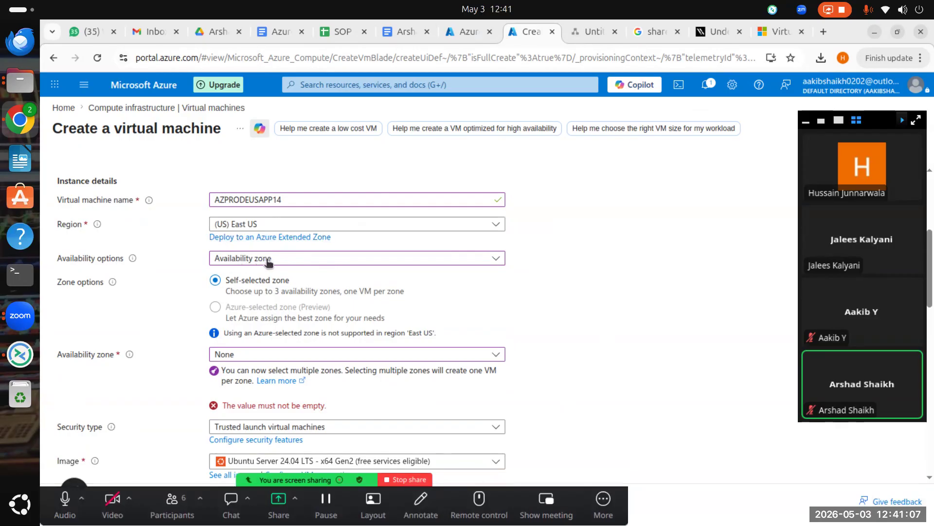
pyautogui.scroll(-3, 273, 258)
pyautogui.click(286, 193)
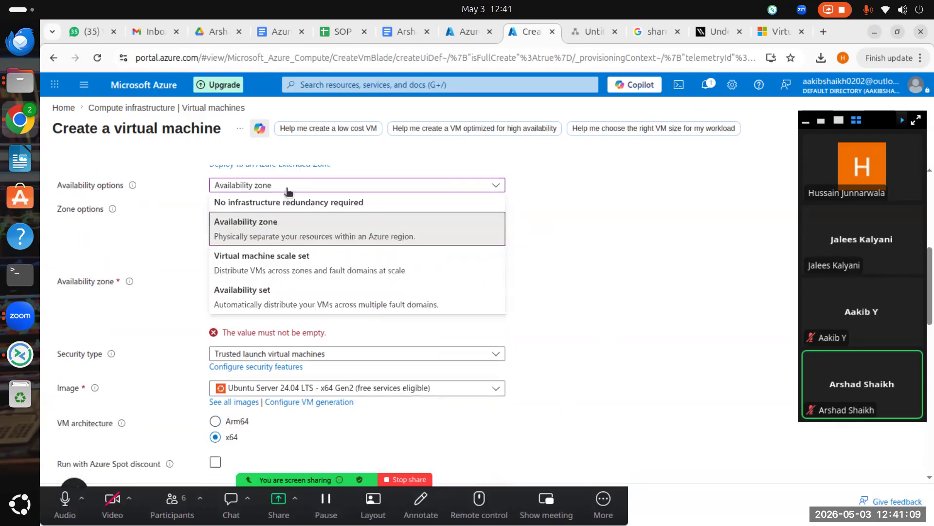
pyautogui.click(279, 204)
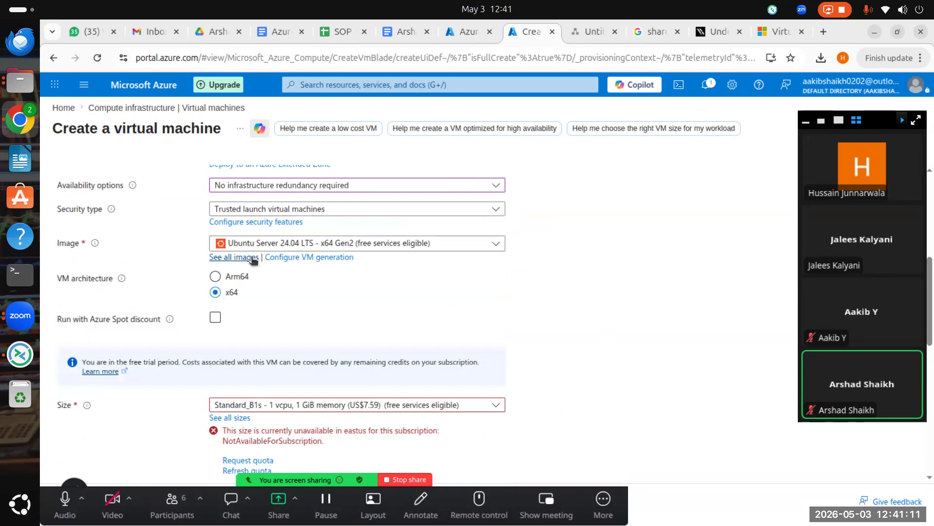
pyautogui.scroll(5, 388, 425)
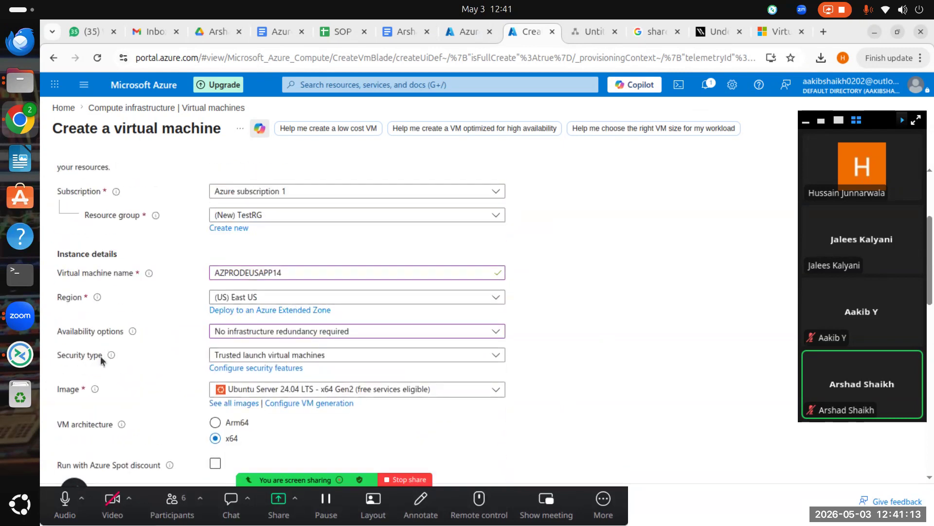
# Step: Change the VM security type from Trusted launch to Standard
pyautogui.moveTo(137, 334)
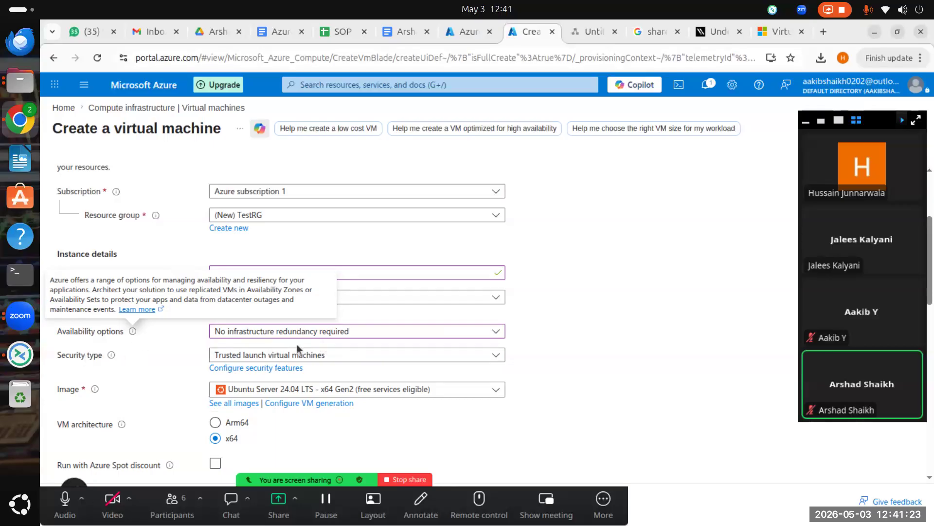
pyautogui.click(356, 356)
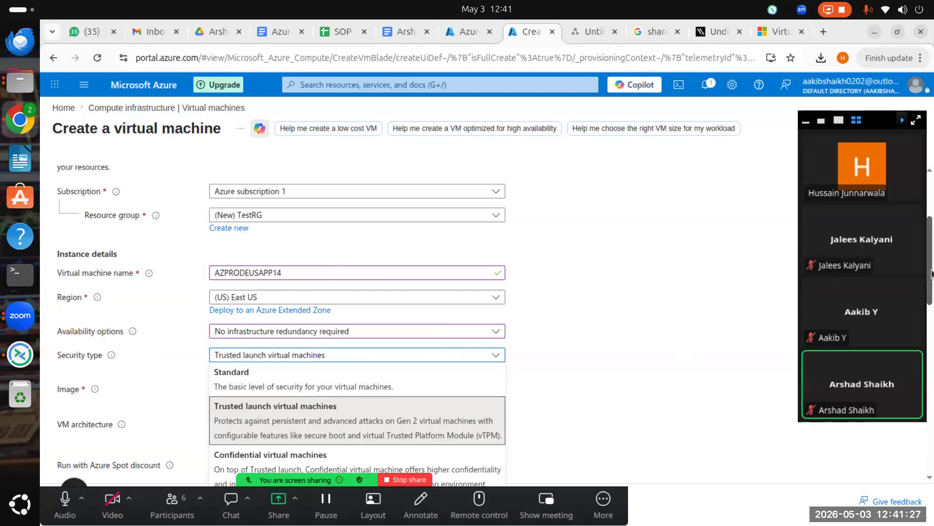
pyautogui.scroll(-5, 730, 372)
pyautogui.scroll(5, 312, 307)
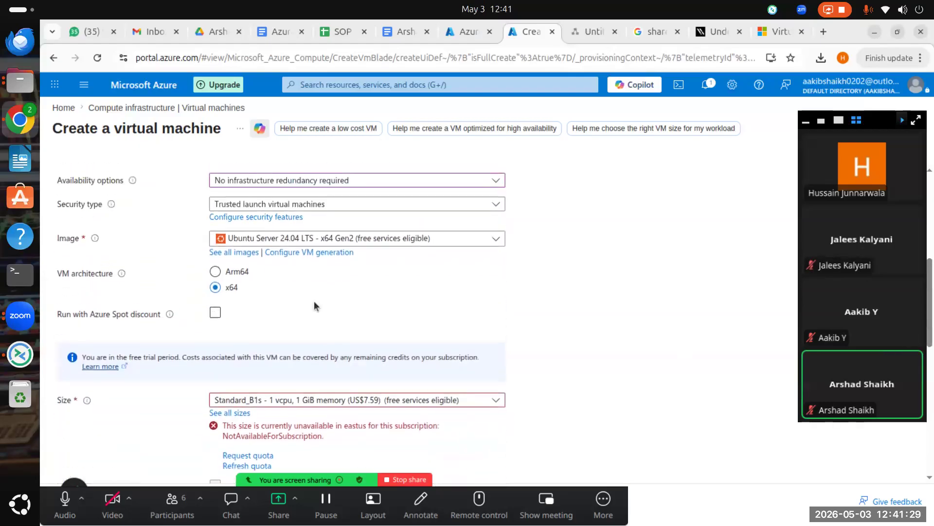
pyautogui.click(305, 352)
pyautogui.scroll(-3, 301, 351)
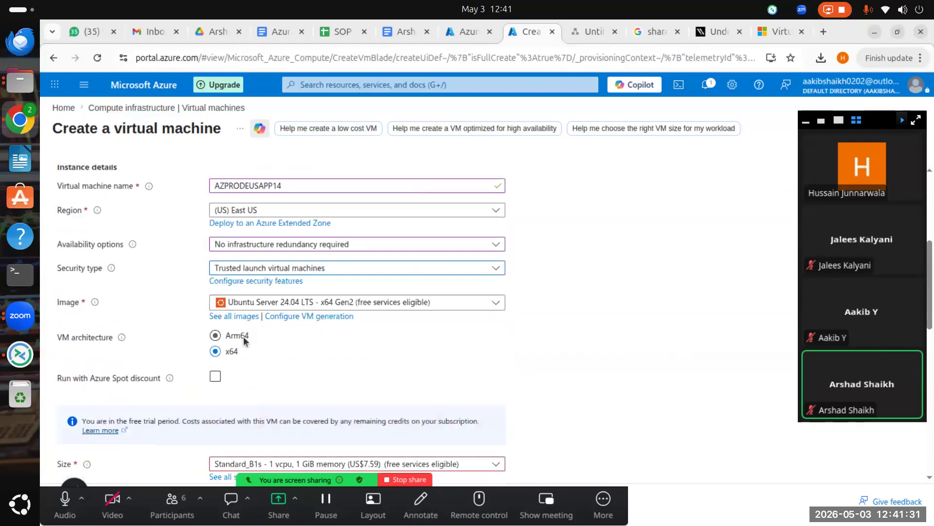
pyautogui.click(309, 207)
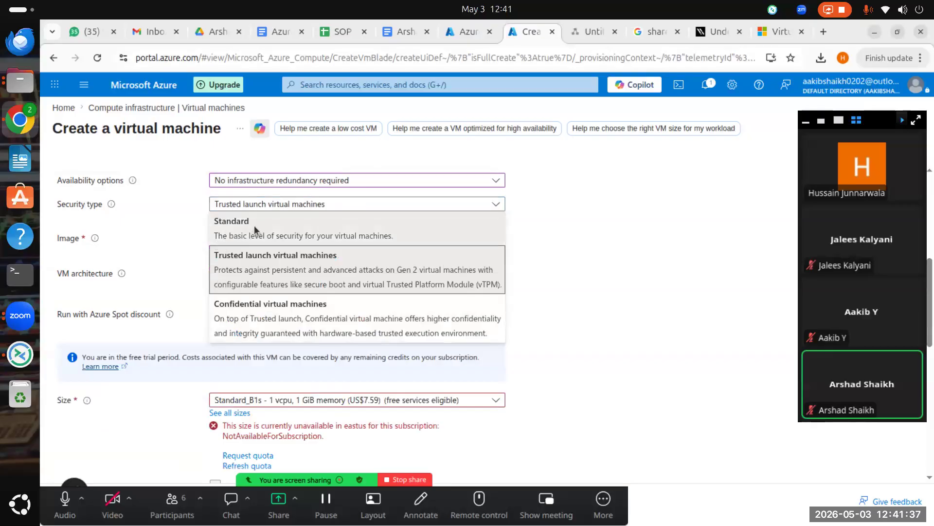
pyautogui.click(229, 236)
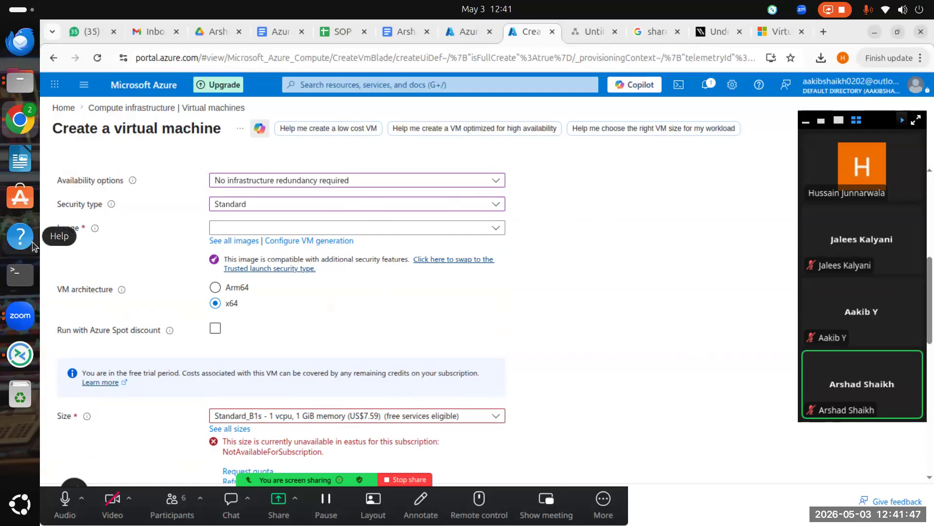
pyautogui.click(236, 209)
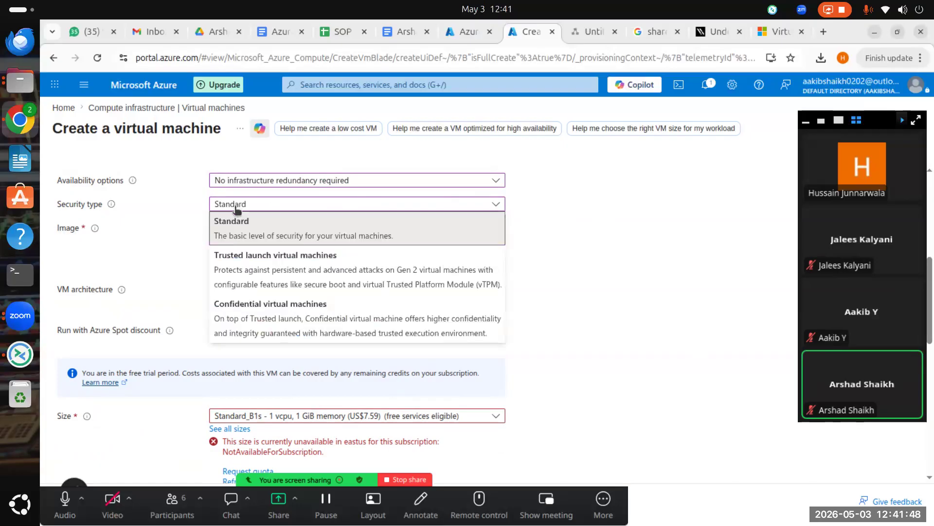
pyautogui.click(265, 230)
pyautogui.click(393, 210)
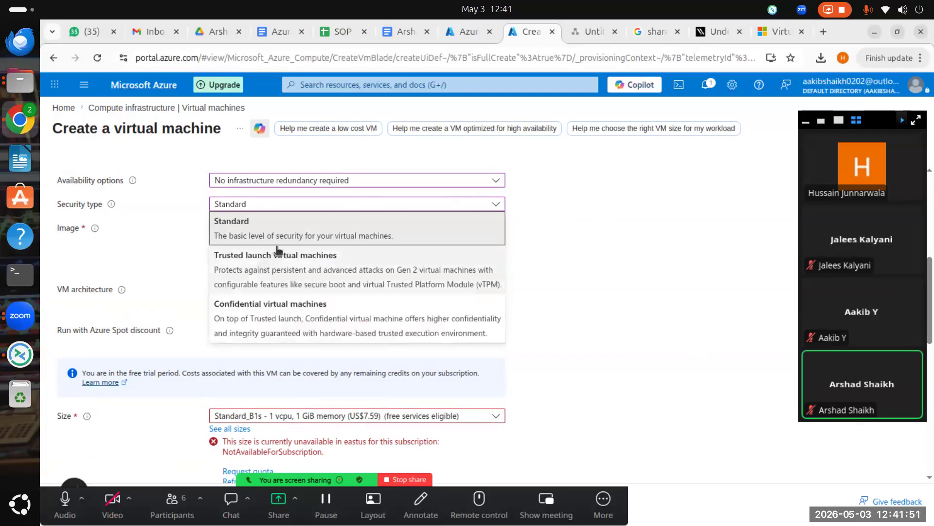
pyautogui.click(281, 229)
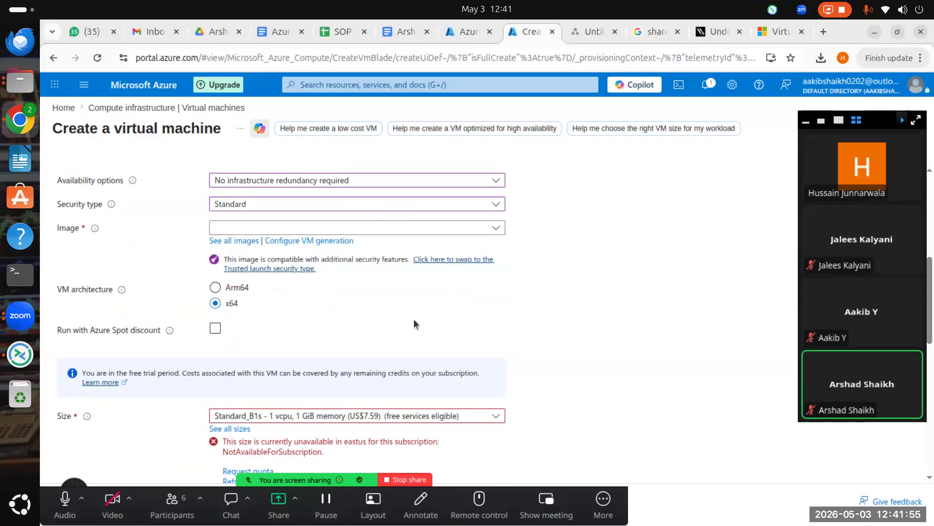
pyautogui.scroll(3, 415, 323)
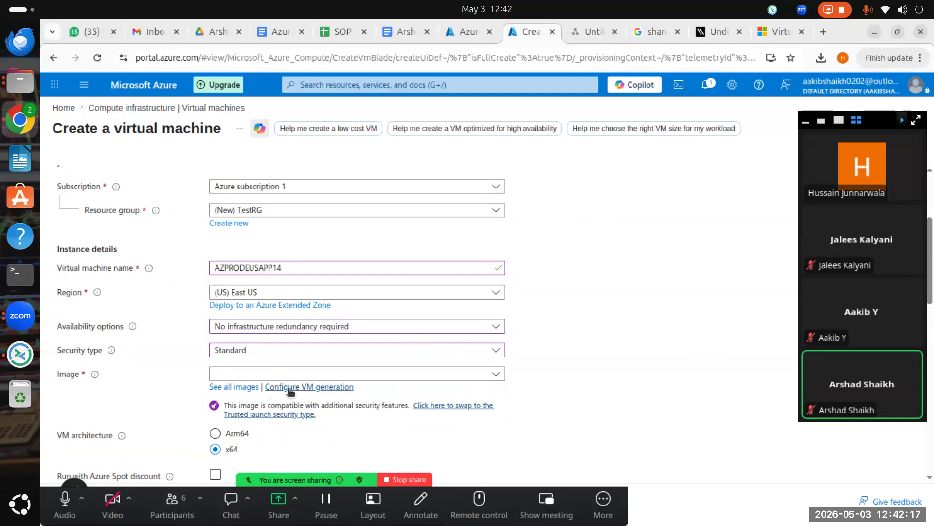
pyautogui.click(344, 388)
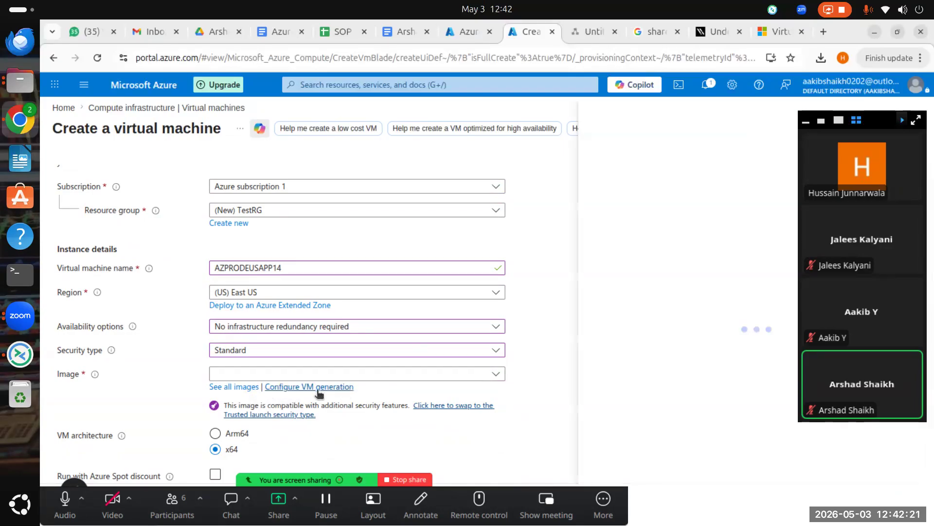
pyautogui.click(902, 119)
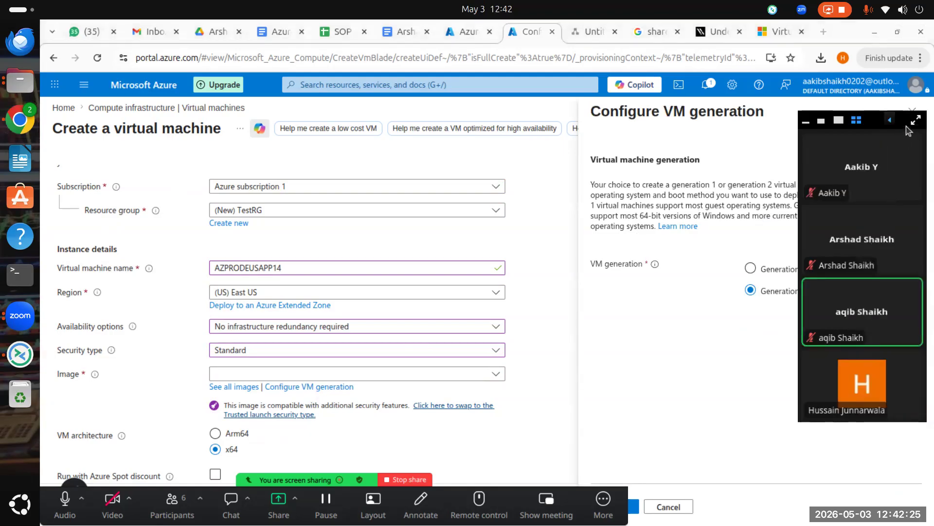
pyautogui.click(806, 122)
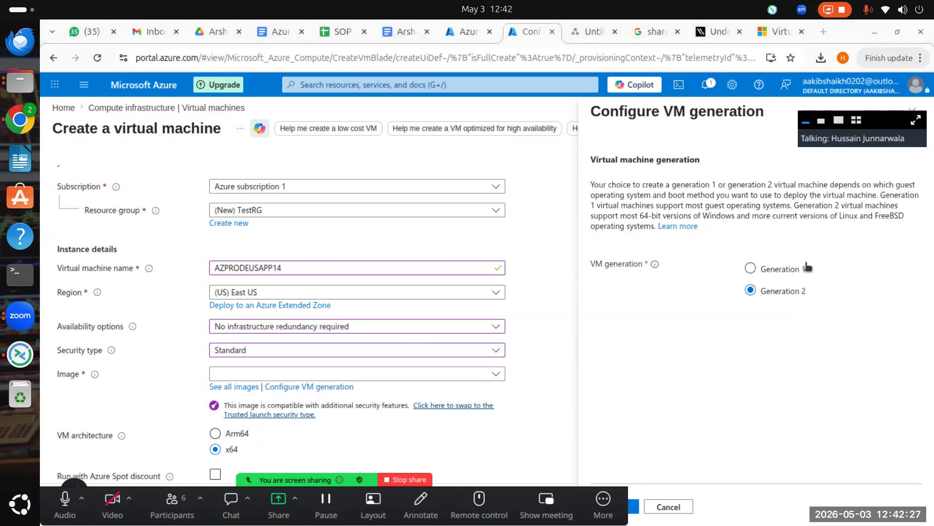
pyautogui.moveTo(622, 195); pyautogui.dragTo(832, 189)
pyautogui.click(832, 199)
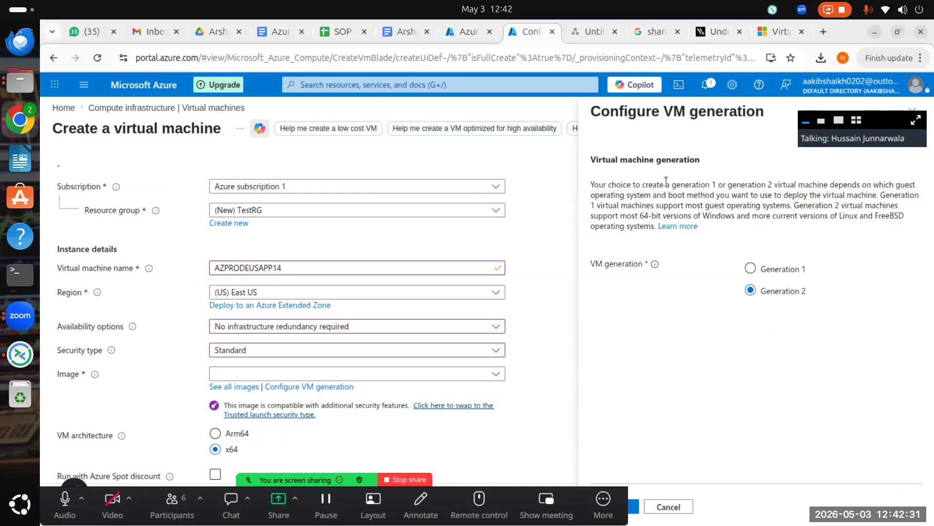
pyautogui.moveTo(604, 183); pyautogui.dragTo(853, 185)
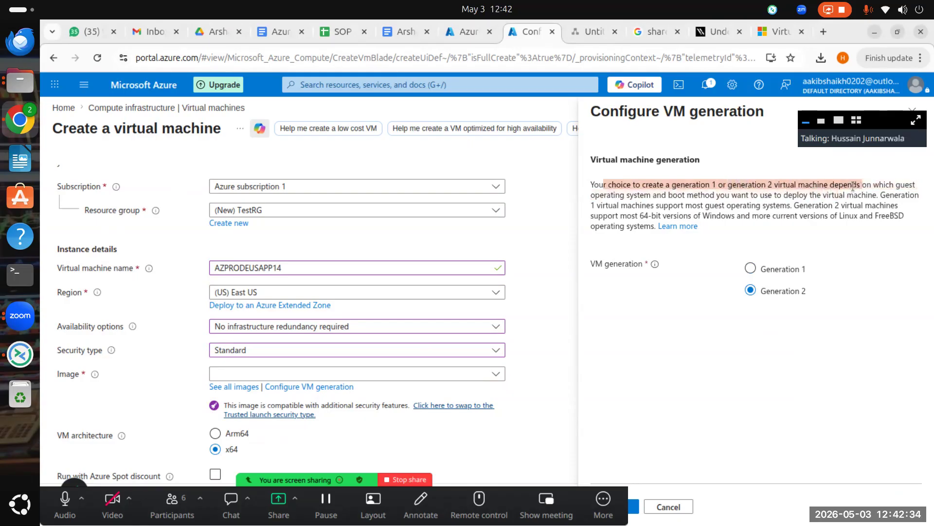
pyautogui.click(777, 194)
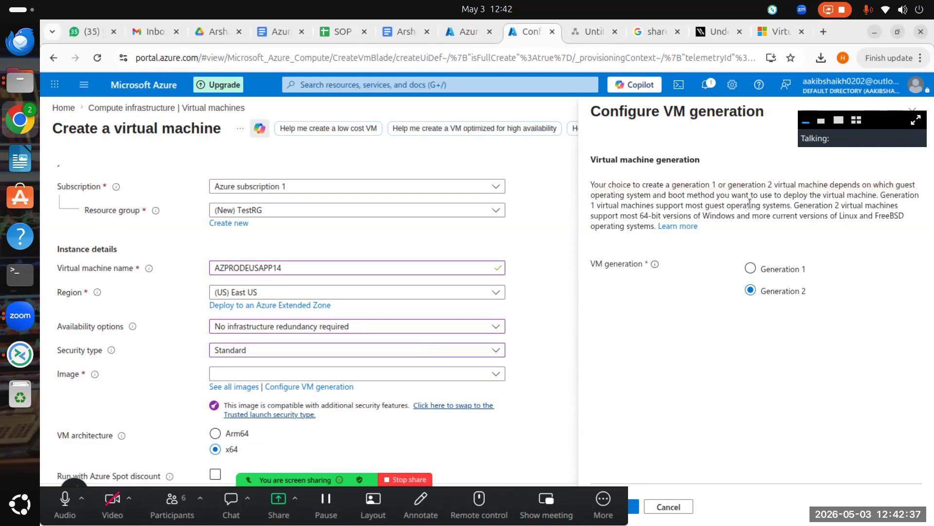
pyautogui.moveTo(615, 215); pyautogui.dragTo(778, 206)
pyautogui.click(857, 214)
pyautogui.click(736, 228)
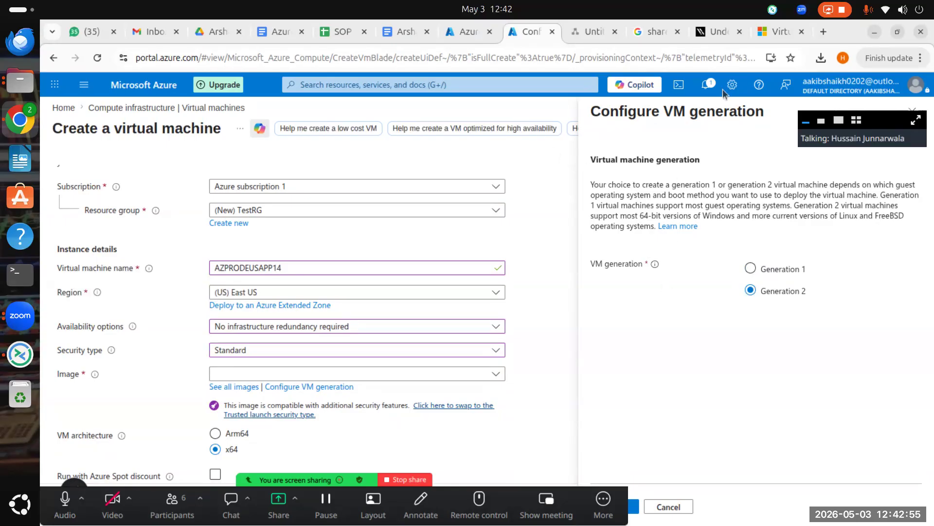
pyautogui.click(808, 118)
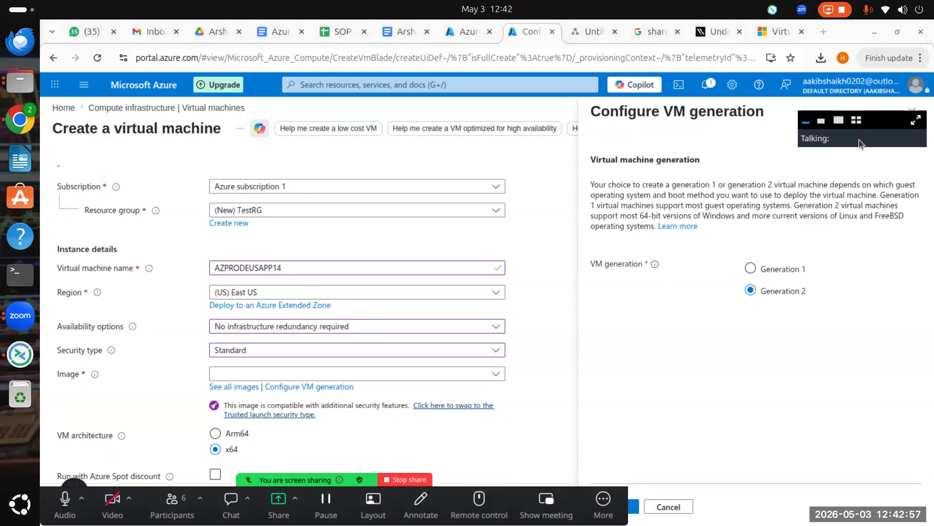
pyautogui.click(913, 107)
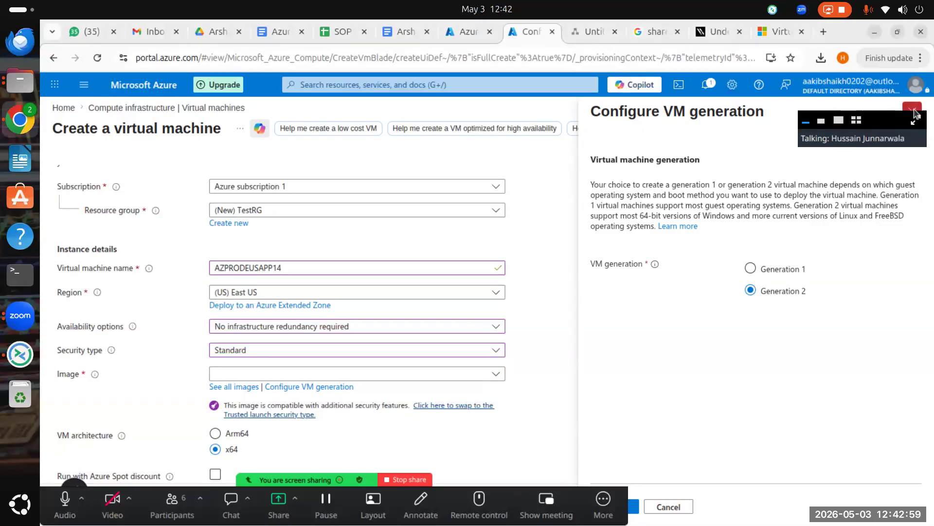
pyautogui.scroll(-3, 168, 347)
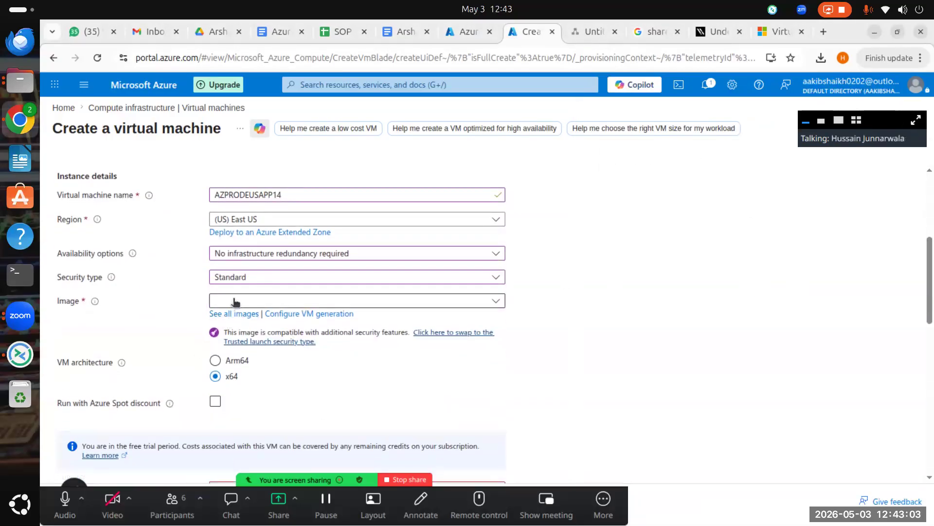
# Step: Open the full Marketplace image catalogue, leaving the Image Type filter at All
pyautogui.click(227, 315)
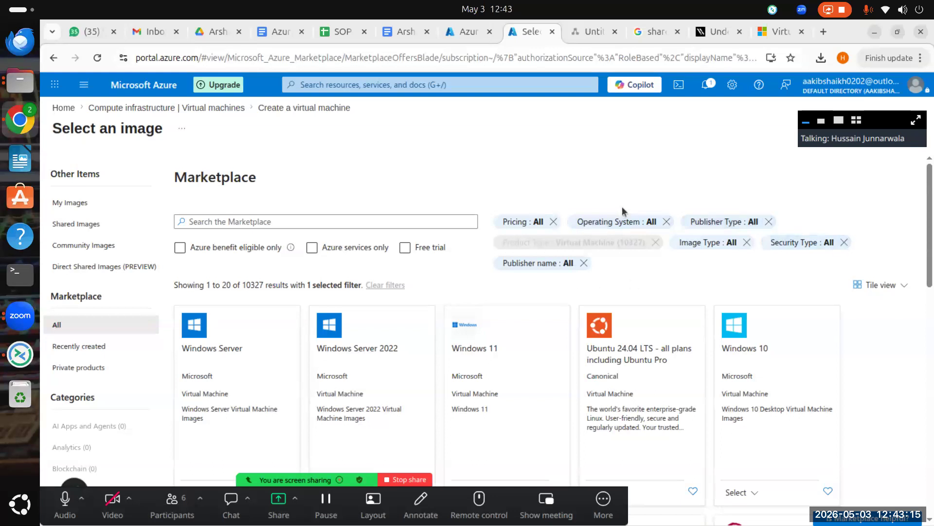
pyautogui.click(703, 244)
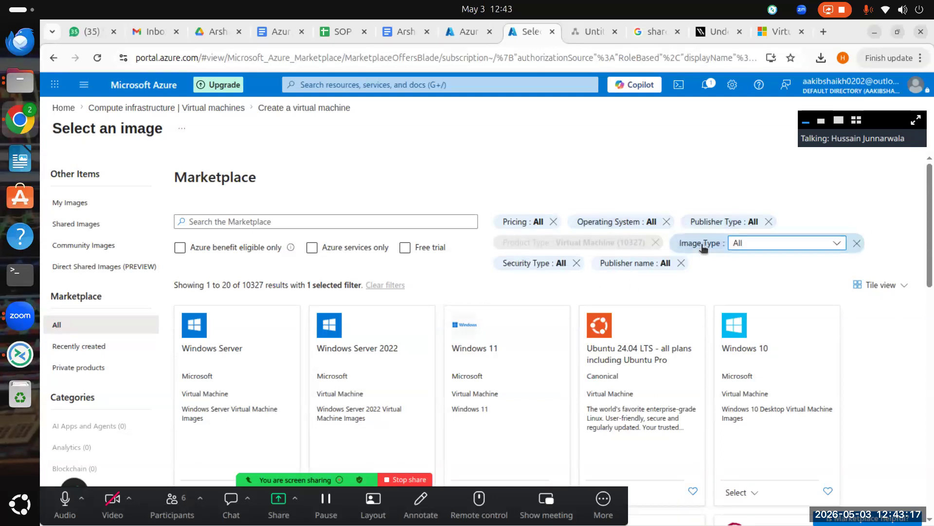
pyautogui.click(768, 243)
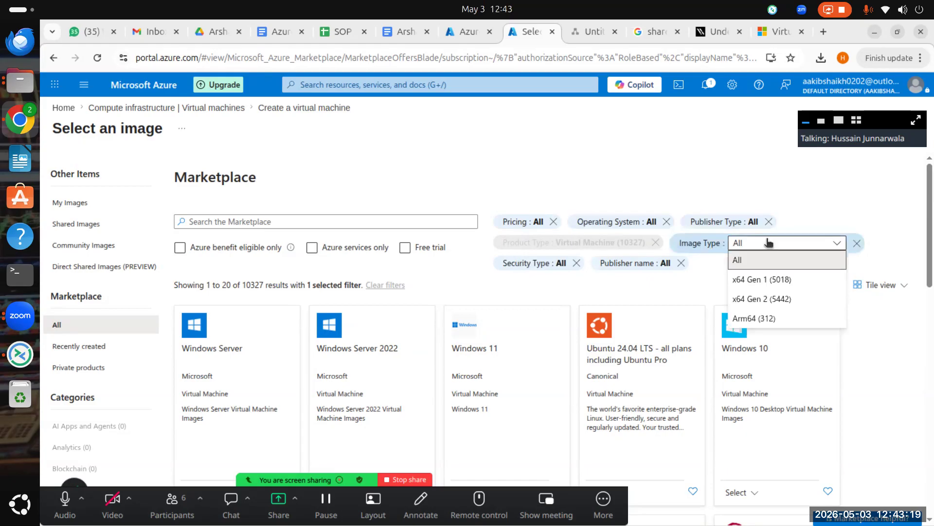
pyautogui.click(801, 217)
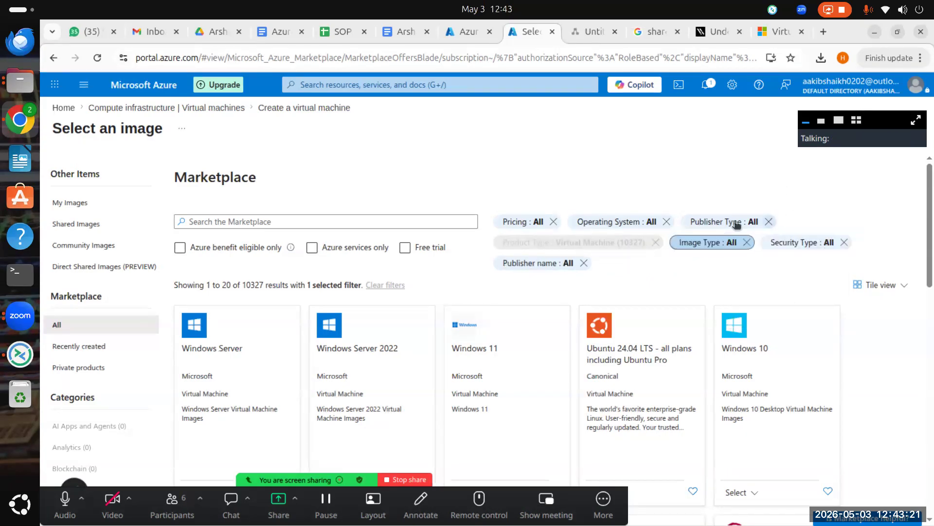
# Step: Leave the Publisher name filter empty and show the Operating System filter's checkbox list
pyautogui.click(533, 263)
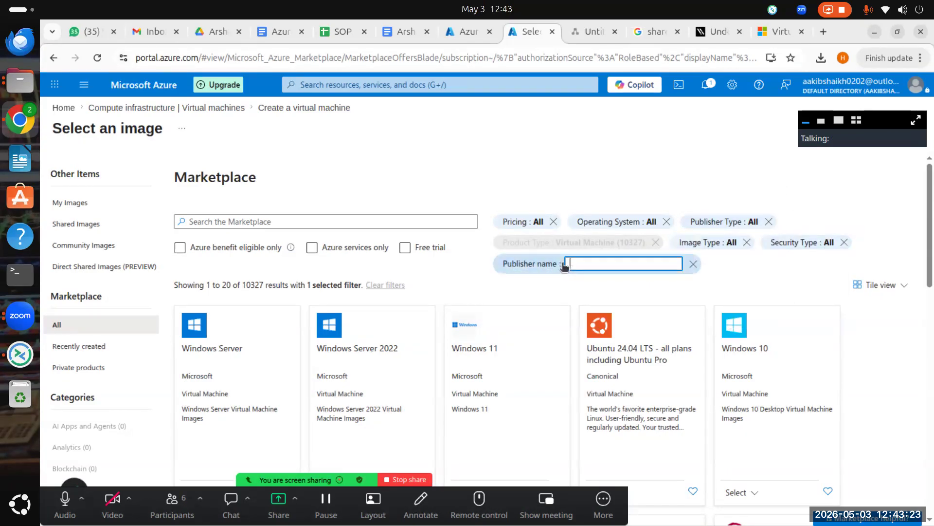
pyautogui.click(503, 268)
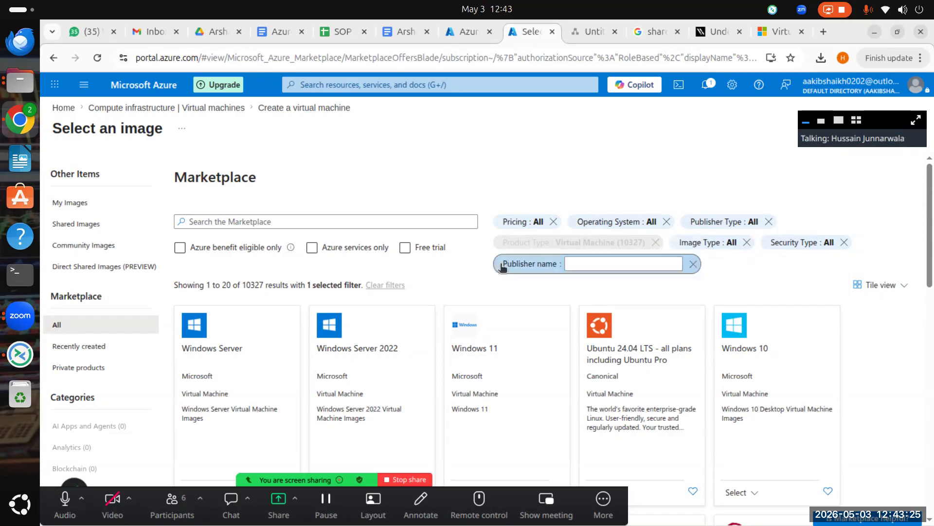
pyautogui.click(624, 227)
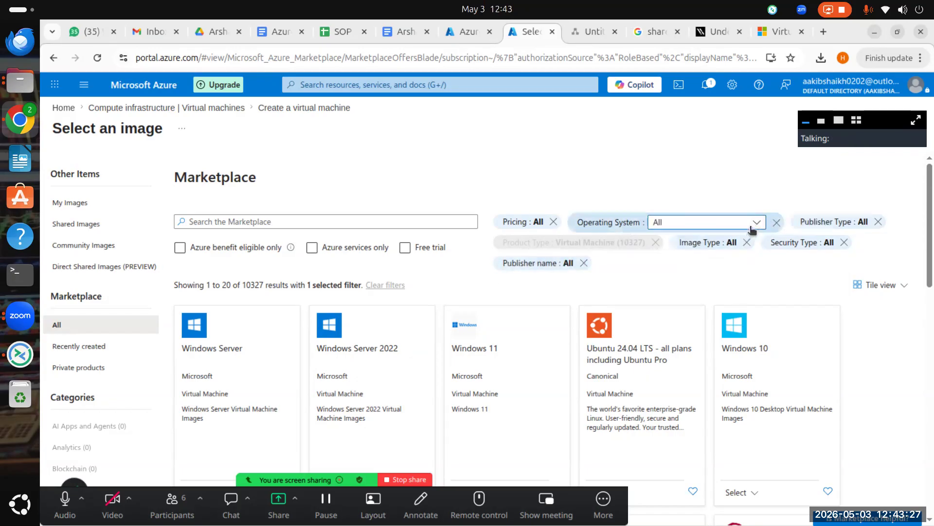
pyautogui.click(754, 227)
pyautogui.scroll(-1, 688, 354)
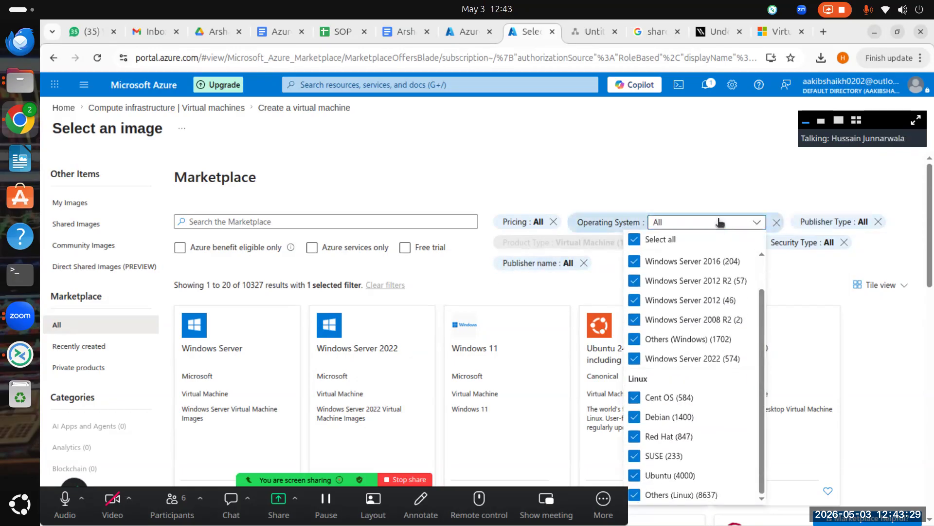
# Step: Reopen the Operating System choices and clear every ticked operating system
pyautogui.click(678, 165)
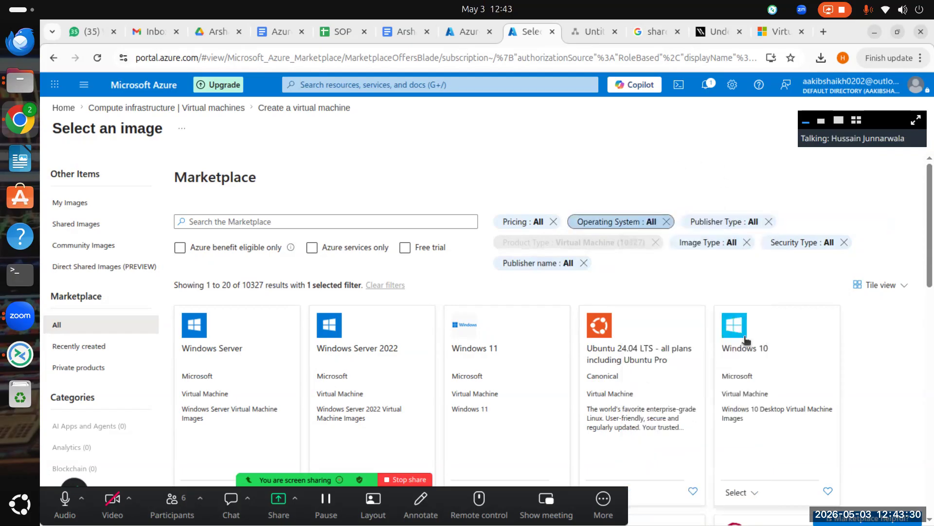
pyautogui.click(640, 223)
pyautogui.click(742, 228)
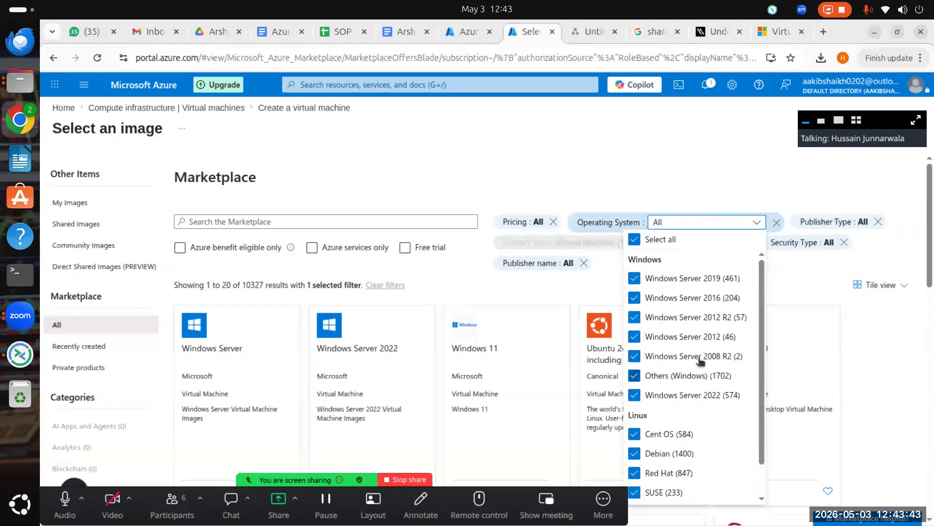
pyautogui.scroll(-1, 713, 432)
pyautogui.scroll(1, 691, 370)
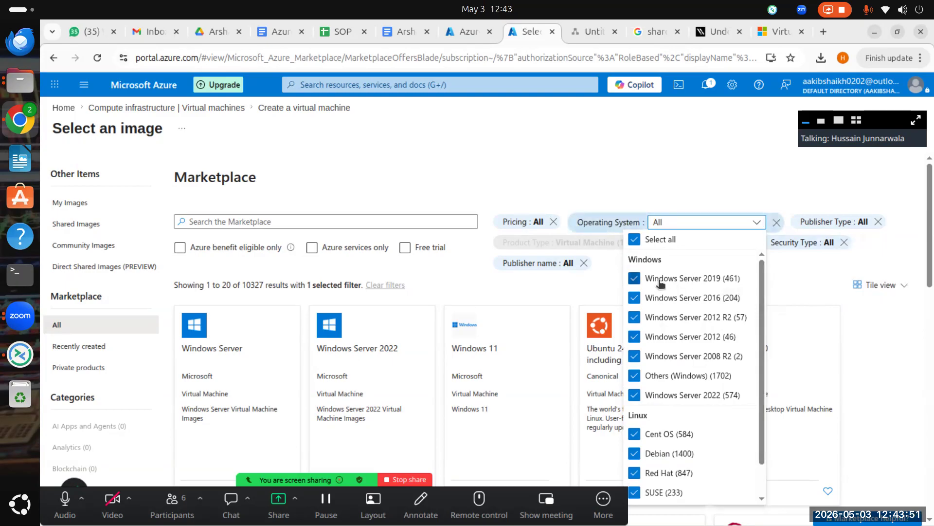
pyautogui.click(634, 239)
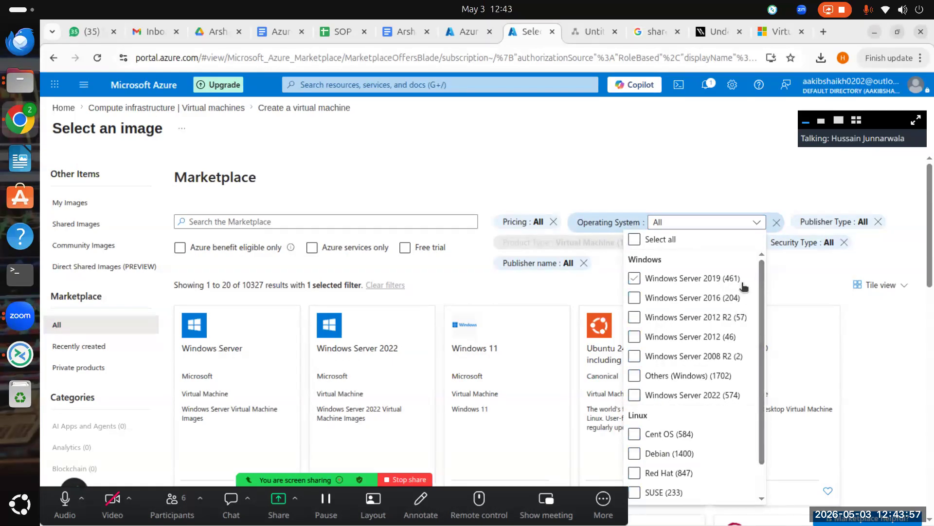
# Step: Tick only Windows Server 2019 and apply the filter, narrowing results to 461 images
pyautogui.click(650, 299)
pyautogui.click(650, 278)
pyautogui.click(637, 280)
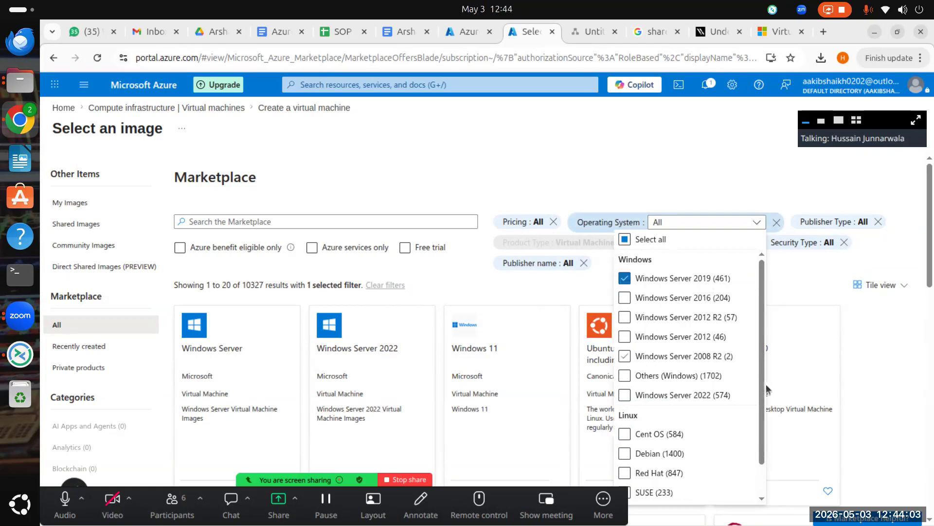
pyautogui.scroll(-2, 735, 318)
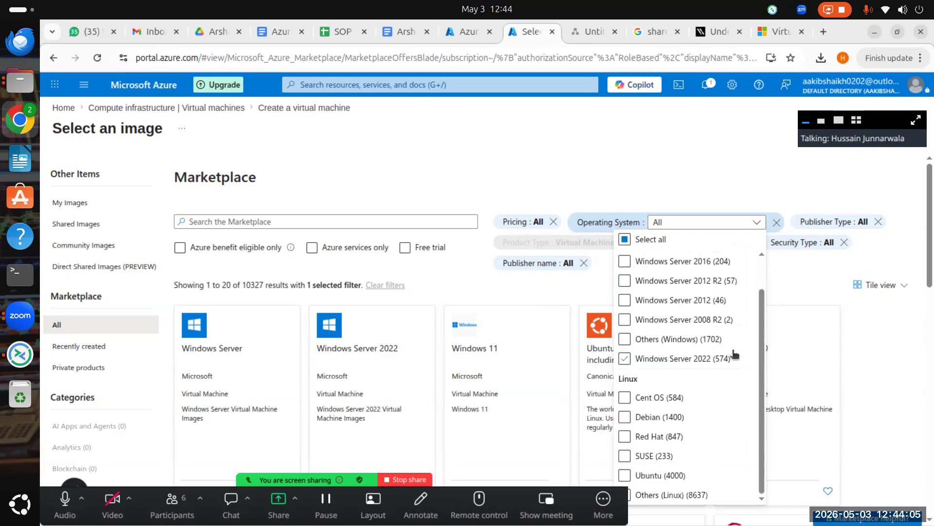
pyautogui.click(657, 460)
pyautogui.scroll(1, 635, 319)
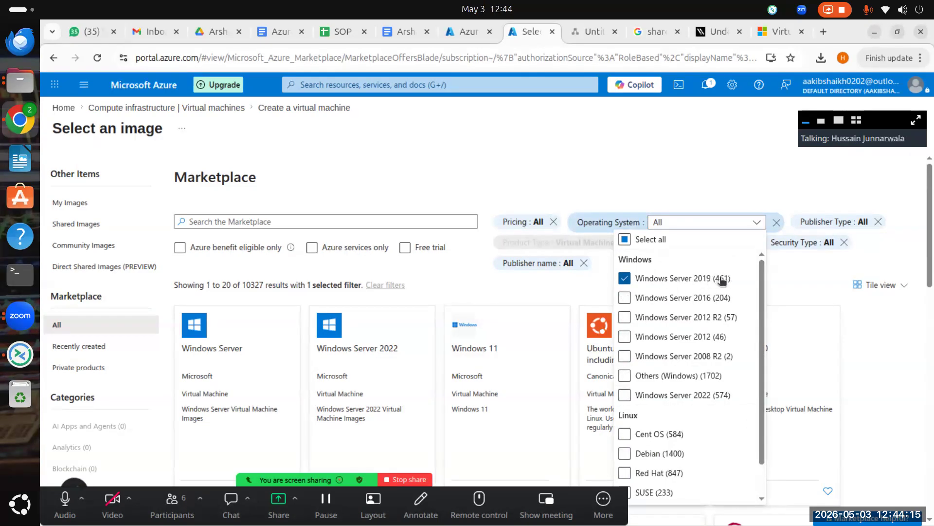
pyautogui.click(677, 152)
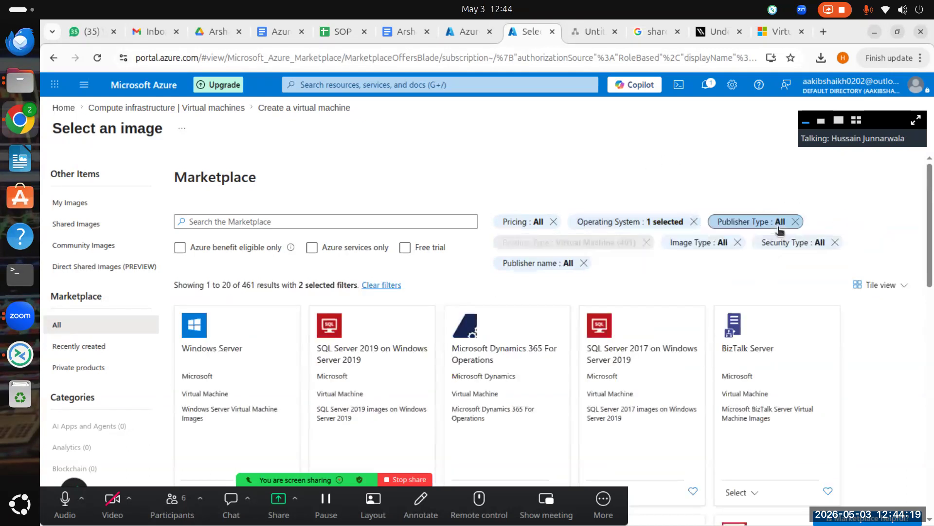
# Step: Set the Publisher Type filter to Microsoft, cutting results to 21 images
pyautogui.scroll(-2, 409, 253)
pyautogui.scroll(2, 422, 279)
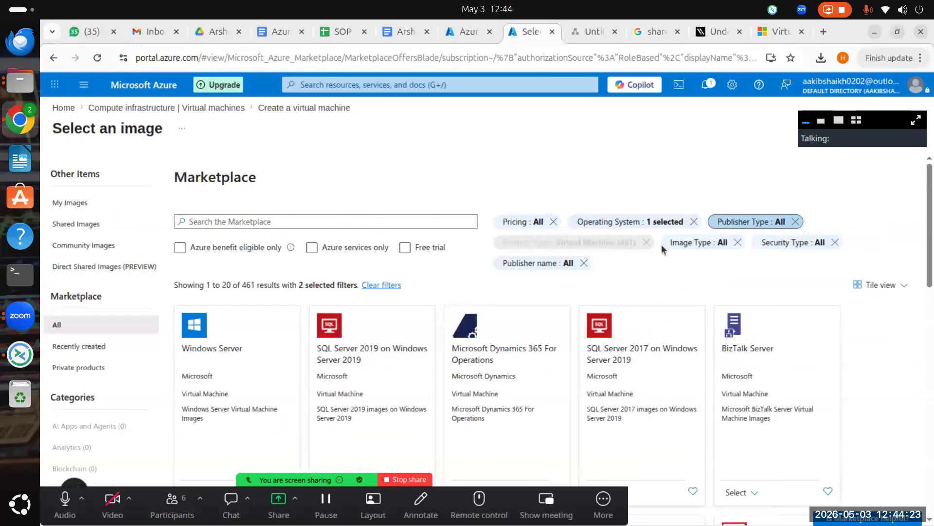
pyautogui.click(752, 222)
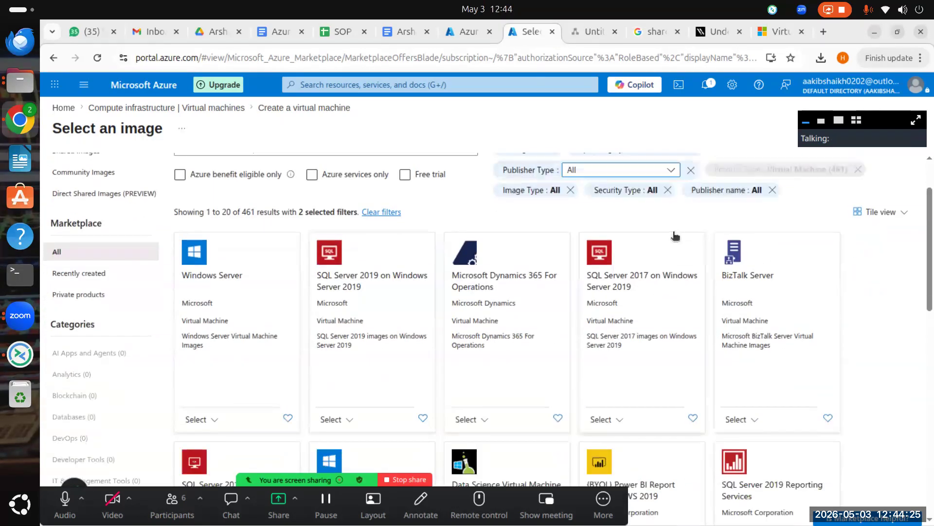
pyautogui.click(669, 243)
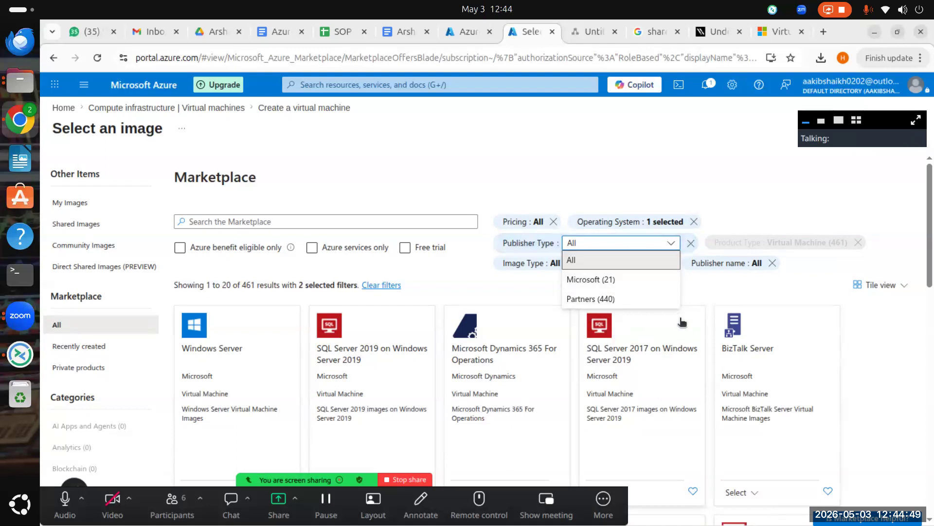
pyautogui.click(642, 282)
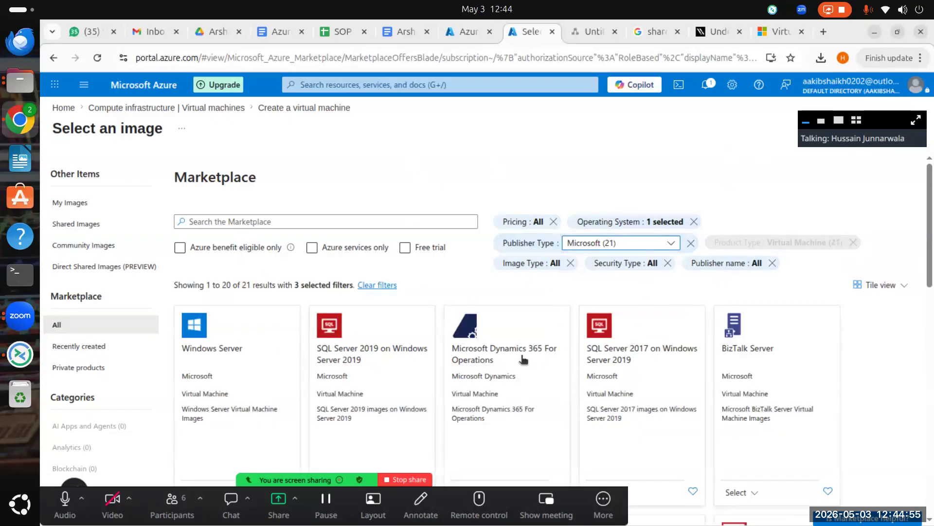
# Step: Scroll through the 21 Microsoft-published Windows Server 2019 images
pyautogui.scroll(-3, 371, 390)
pyautogui.scroll(3, 622, 260)
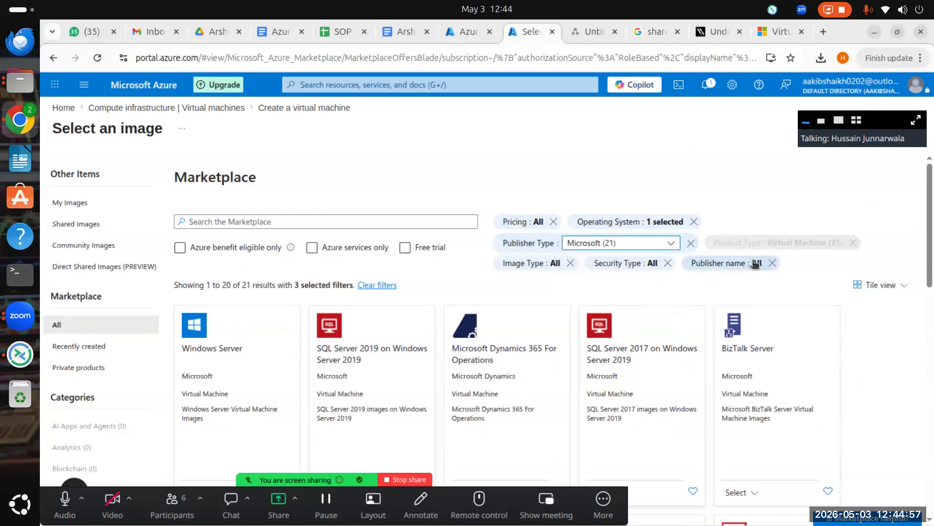
pyautogui.scroll(-1, 738, 282)
pyautogui.scroll(-2, 649, 292)
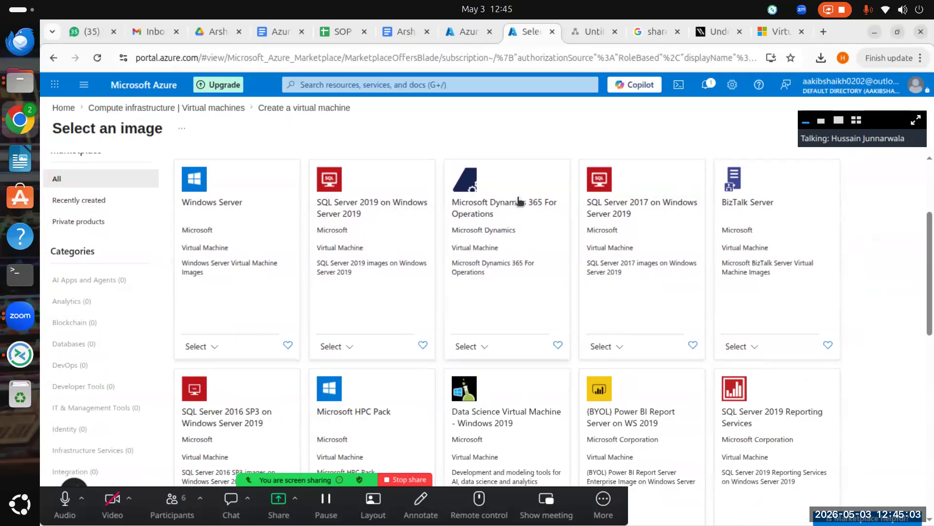
pyautogui.scroll(-3, 681, 351)
pyautogui.scroll(-8, 764, 331)
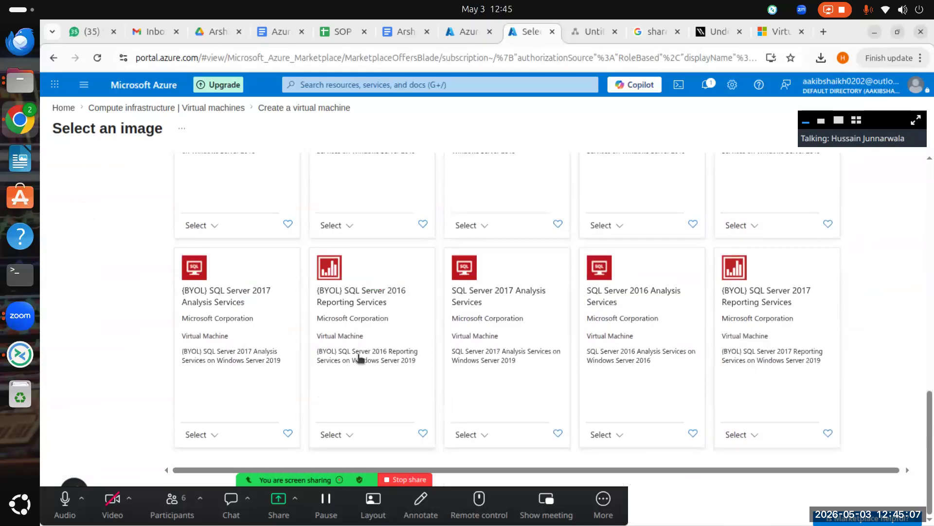
pyautogui.scroll(3, 358, 358)
pyautogui.scroll(-3, 238, 380)
pyautogui.scroll(5, 263, 389)
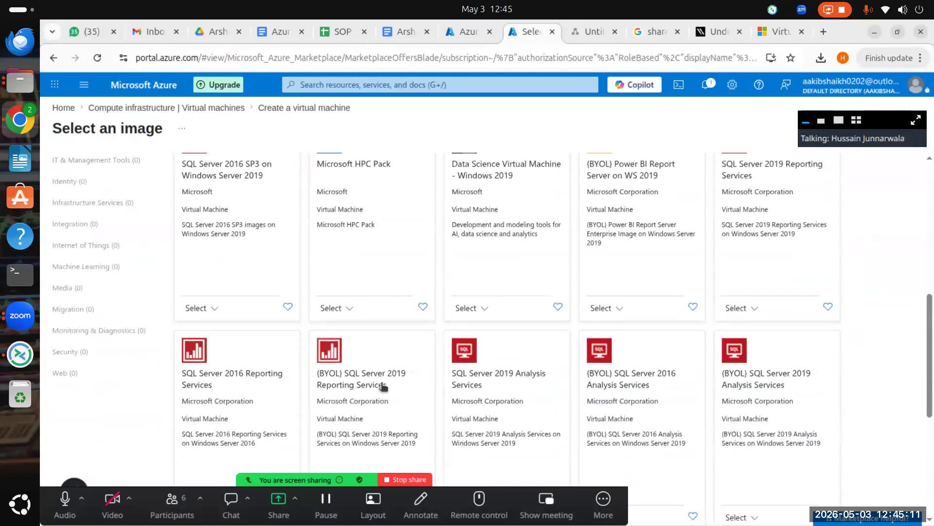
pyautogui.scroll(4, 430, 409)
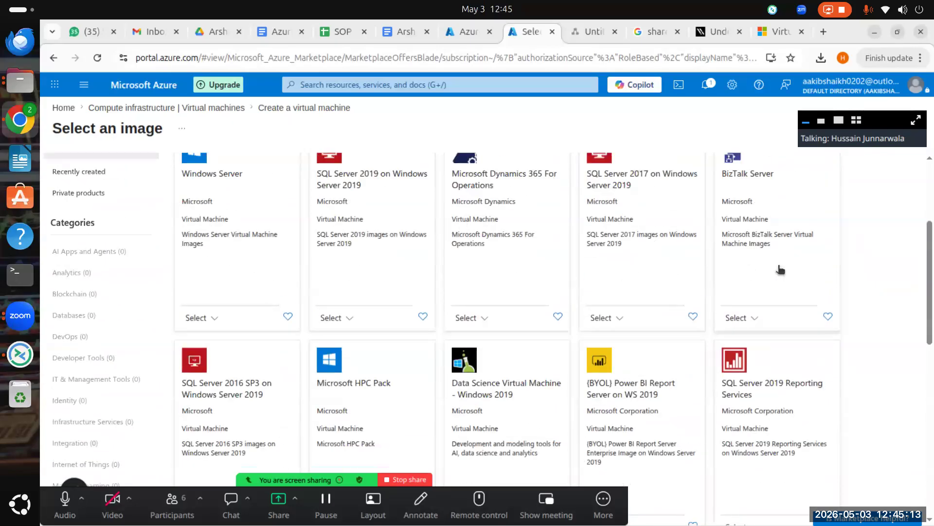
pyautogui.scroll(3, 799, 370)
pyautogui.scroll(-5, 567, 359)
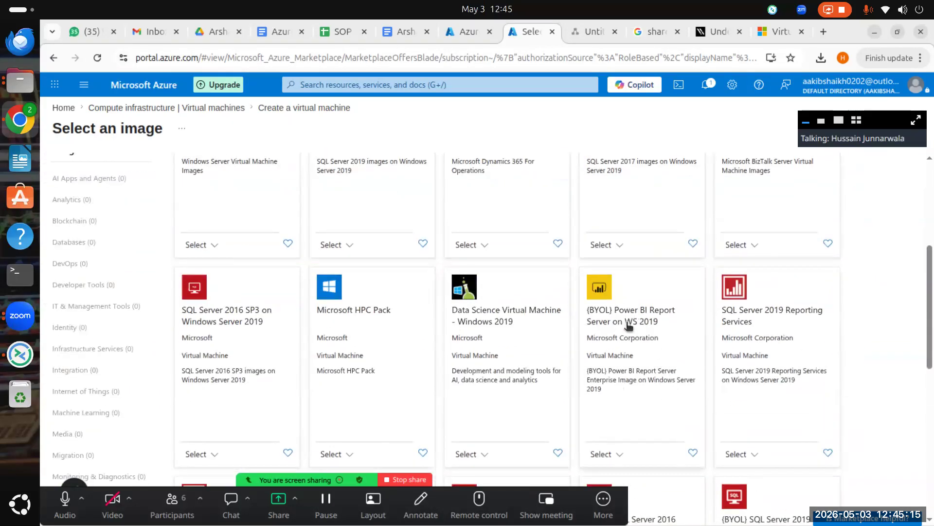
pyautogui.scroll(2, 312, 370)
pyautogui.scroll(3, 235, 408)
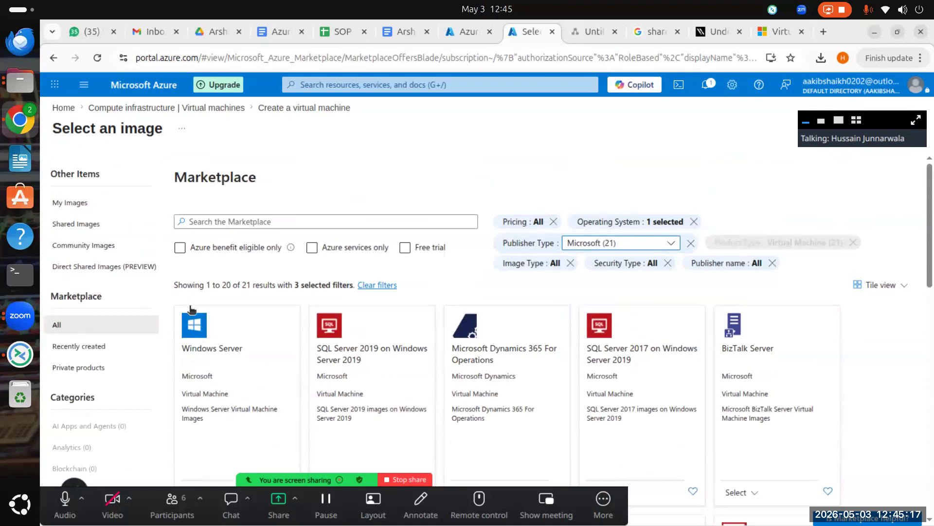
pyautogui.scroll(-5, 185, 413)
pyautogui.scroll(4, 211, 280)
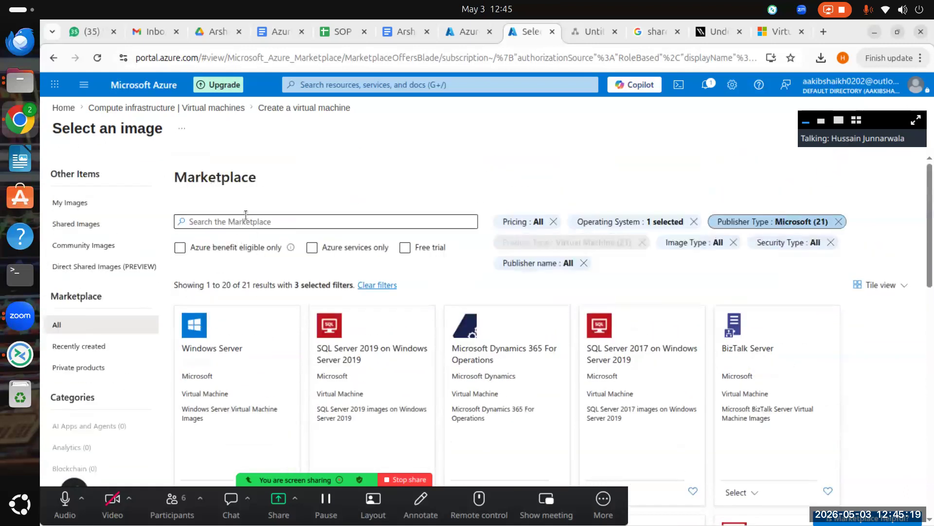
# Step: View the Windows Server image details panel, then close it
pyautogui.click(217, 378)
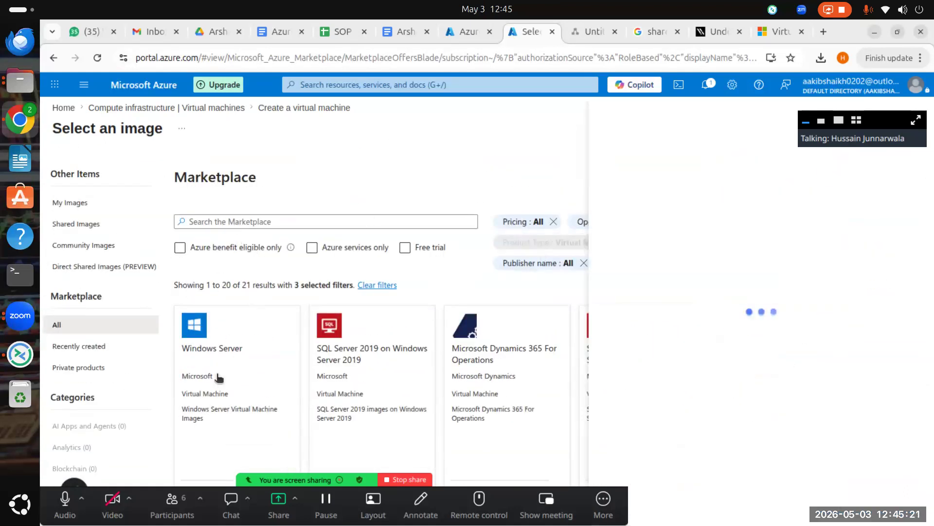
pyautogui.scroll(-4, 573, 377)
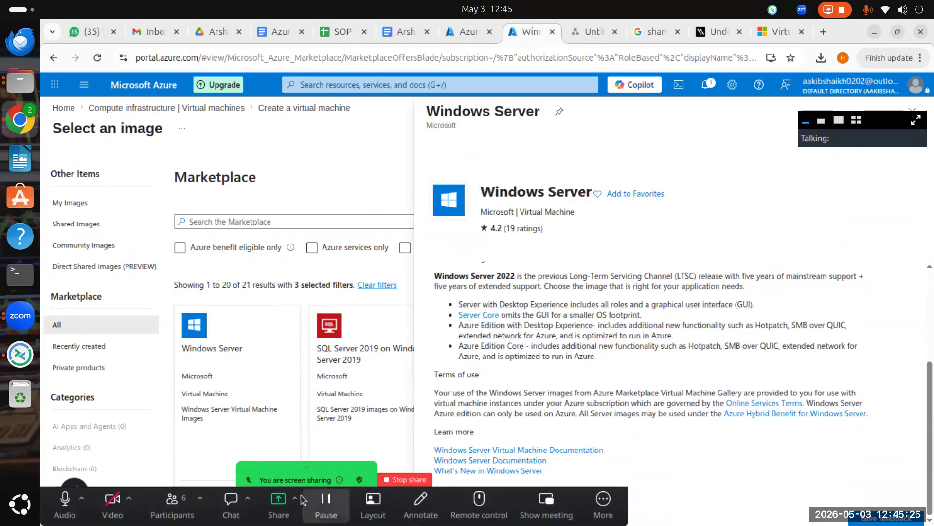
pyautogui.moveTo(448, 490); pyautogui.dragTo(453, 509)
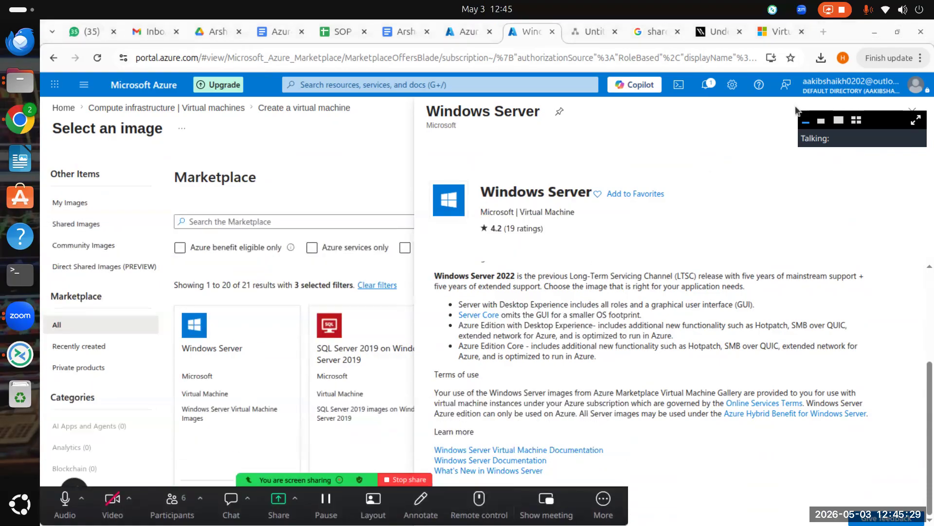
pyautogui.moveTo(807, 125); pyautogui.dragTo(705, 150)
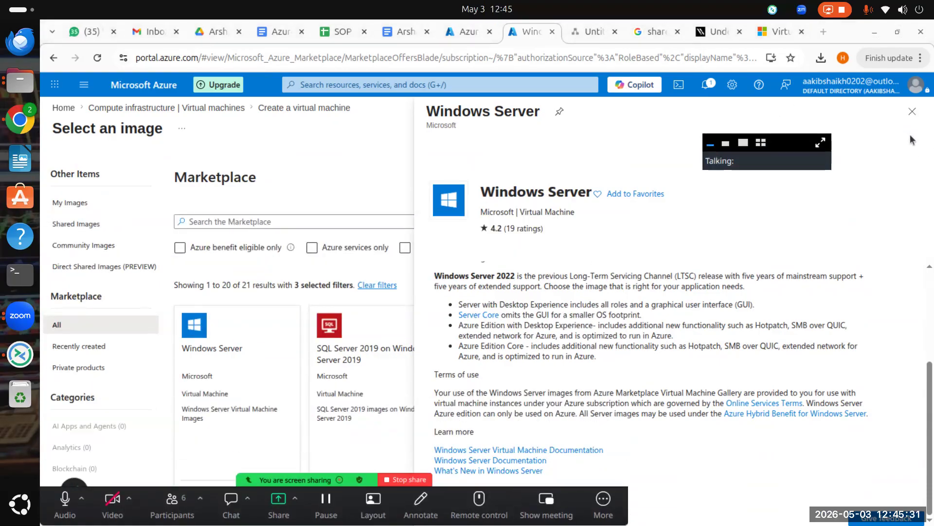
pyautogui.click(913, 112)
pyautogui.scroll(-5, 245, 378)
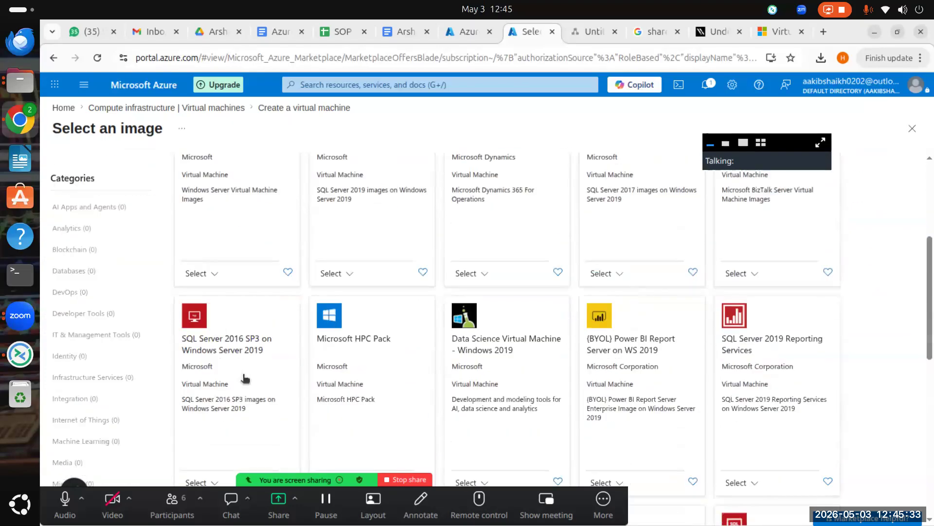
# Step: Scroll through the Windows Server card's version list to review the available images
pyautogui.click(205, 273)
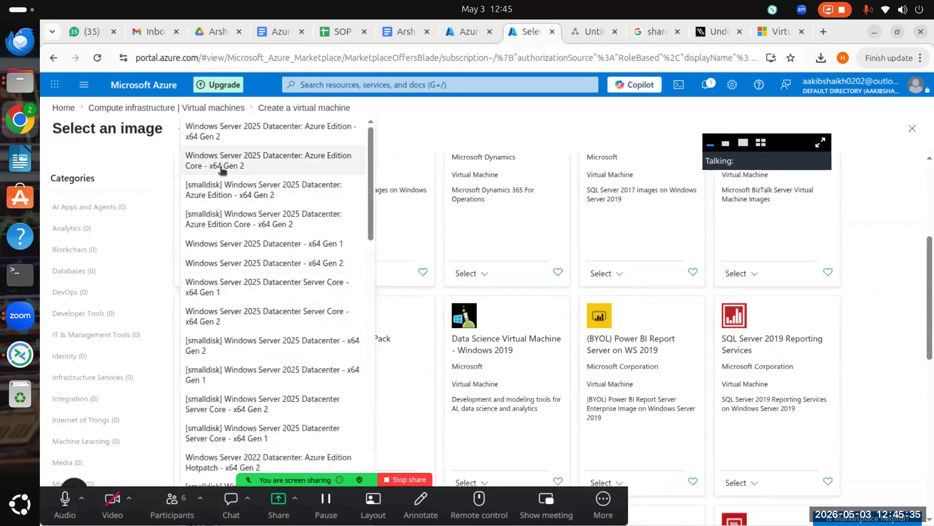
pyautogui.scroll(-15, 251, 369)
pyautogui.scroll(-5, 262, 385)
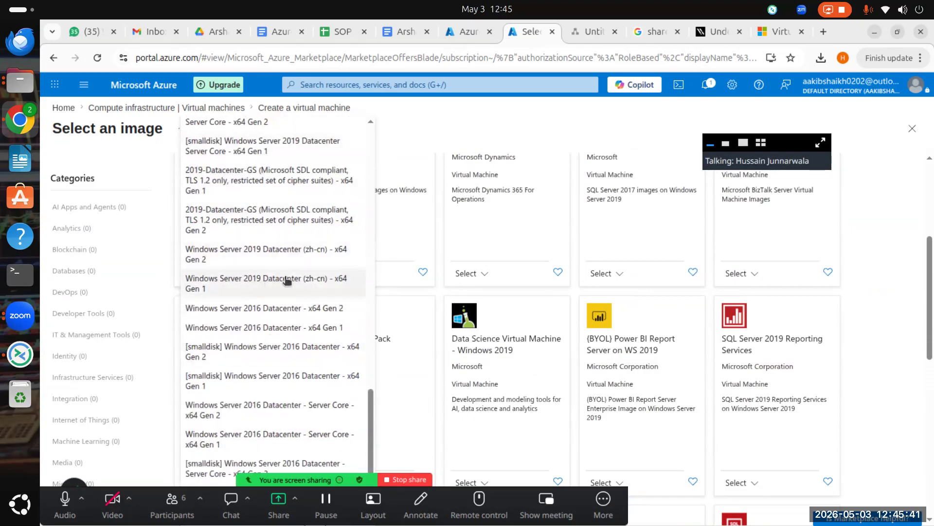
pyautogui.scroll(-1, 272, 326)
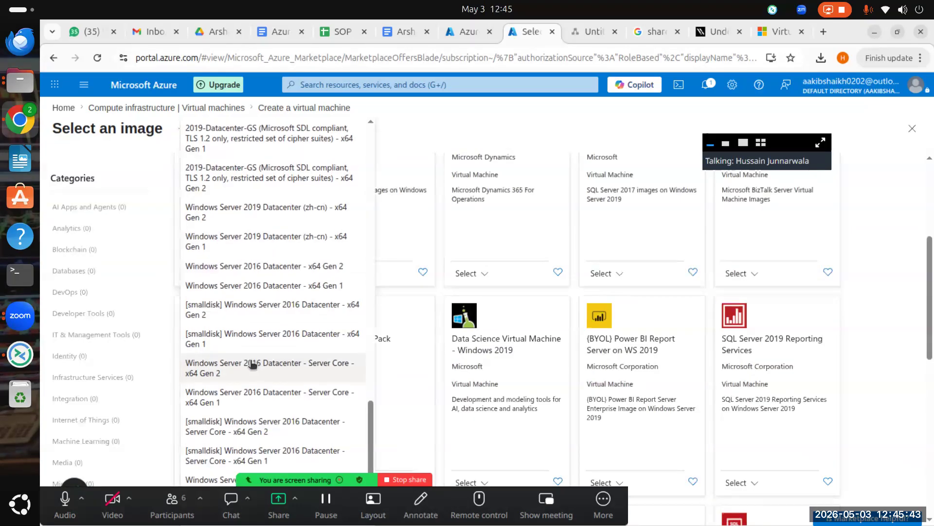
pyautogui.scroll(3, 252, 341)
pyautogui.scroll(2, 292, 283)
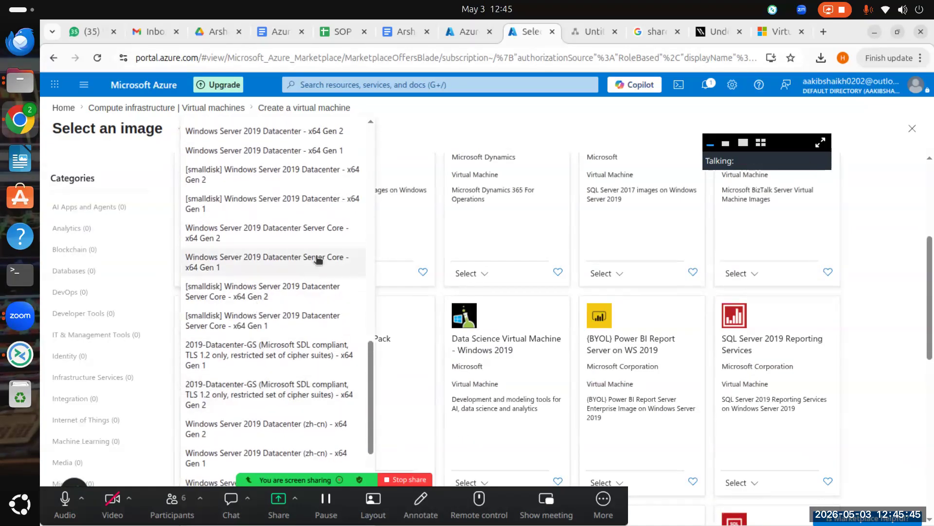
pyautogui.scroll(3, 279, 341)
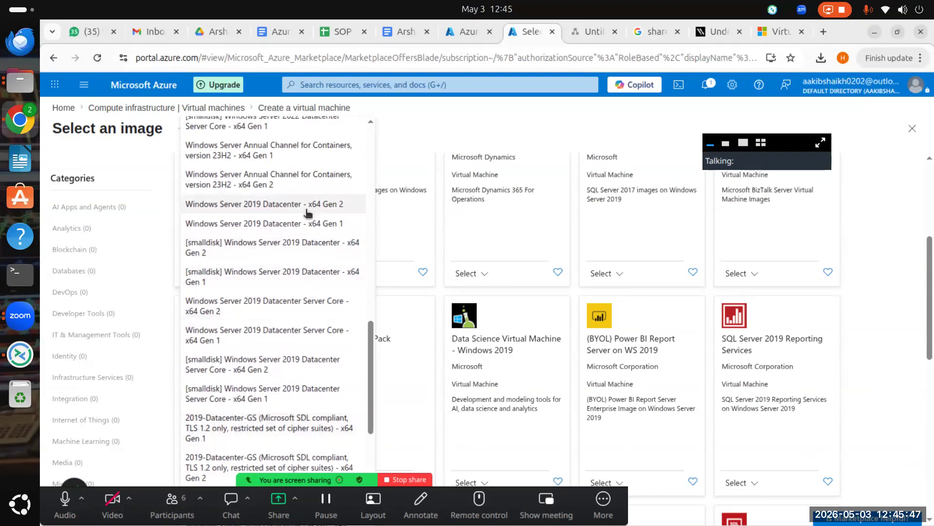
pyautogui.scroll(15, 275, 280)
pyautogui.scroll(14, 279, 270)
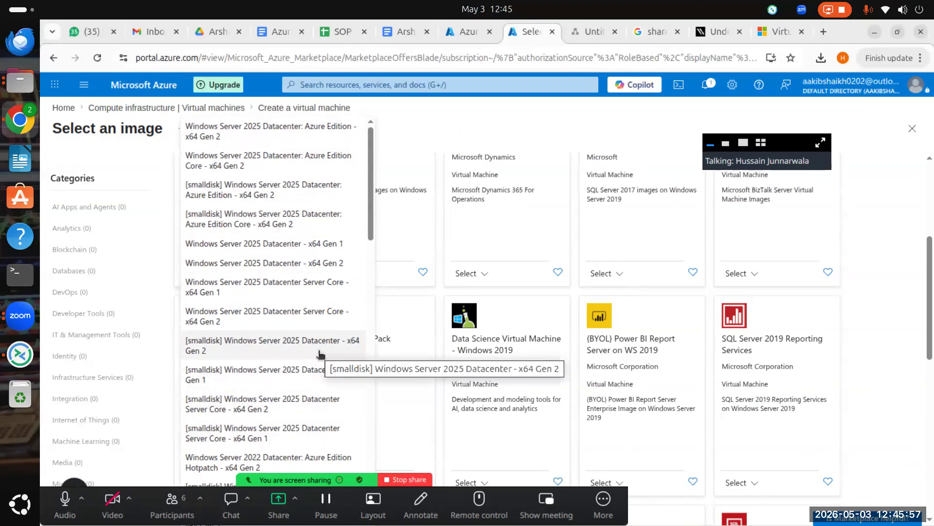
pyautogui.scroll(-3, 292, 301)
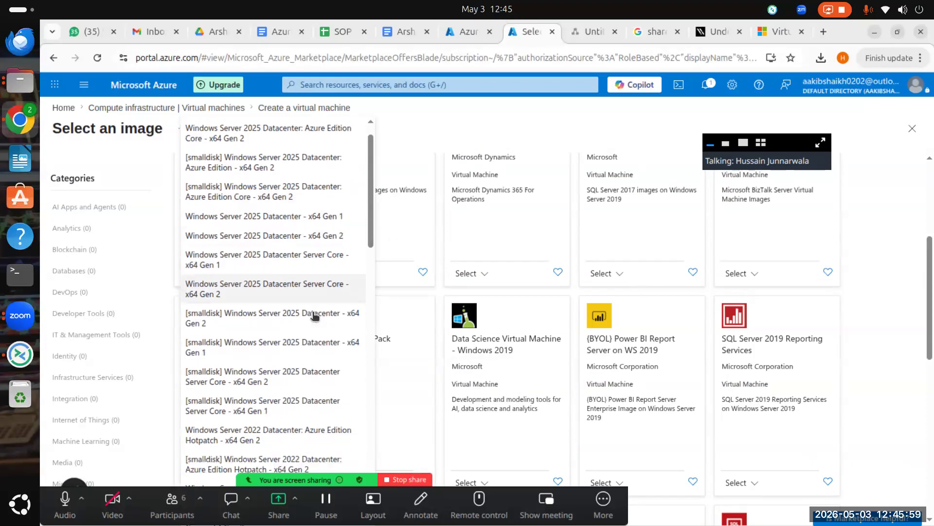
pyautogui.scroll(-5, 254, 298)
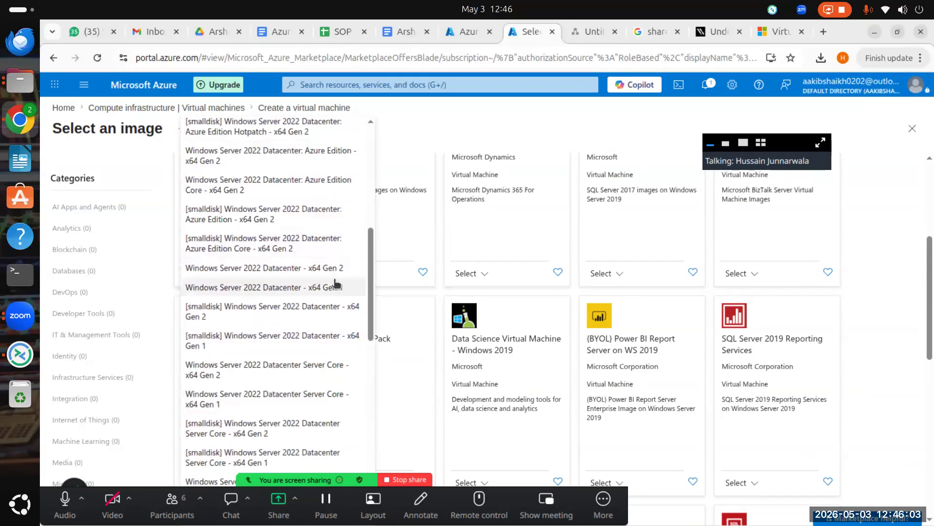
pyautogui.scroll(-2, 293, 341)
pyautogui.scroll(-1, 224, 331)
pyautogui.scroll(-3, 233, 347)
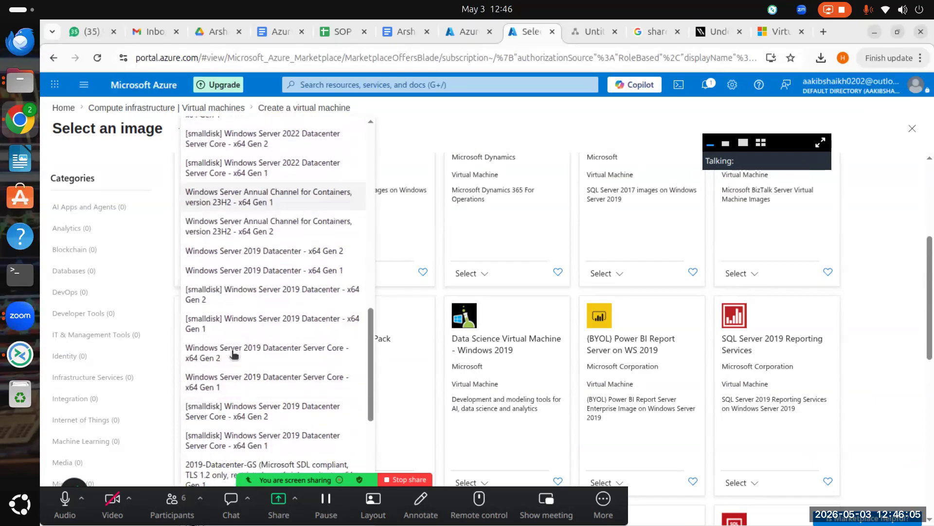
pyautogui.scroll(-2, 331, 263)
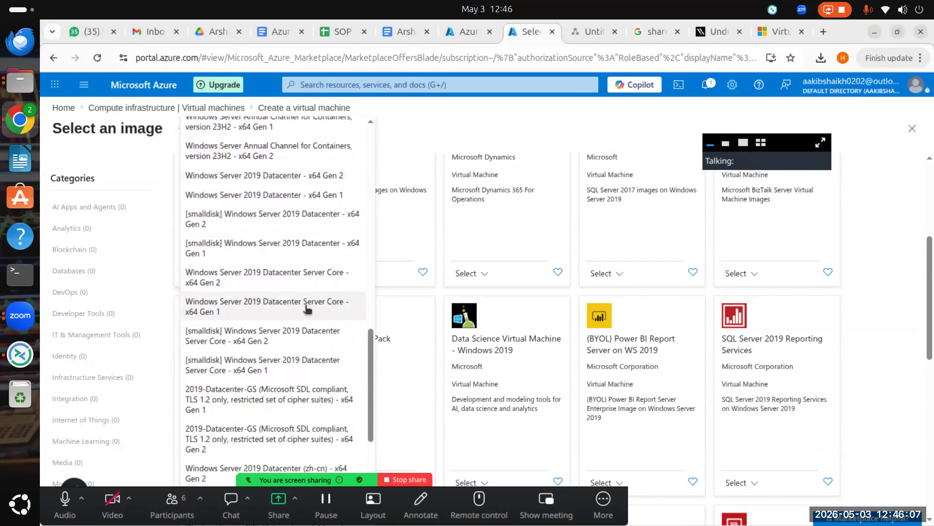
pyautogui.scroll(-3, 266, 272)
pyautogui.scroll(-3, 262, 392)
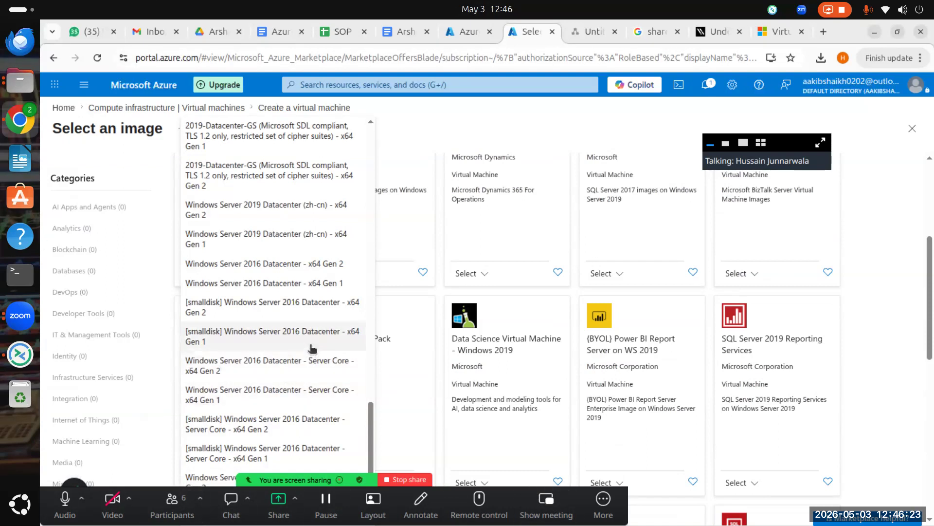
pyautogui.scroll(1, 291, 341)
pyautogui.scroll(7, 291, 340)
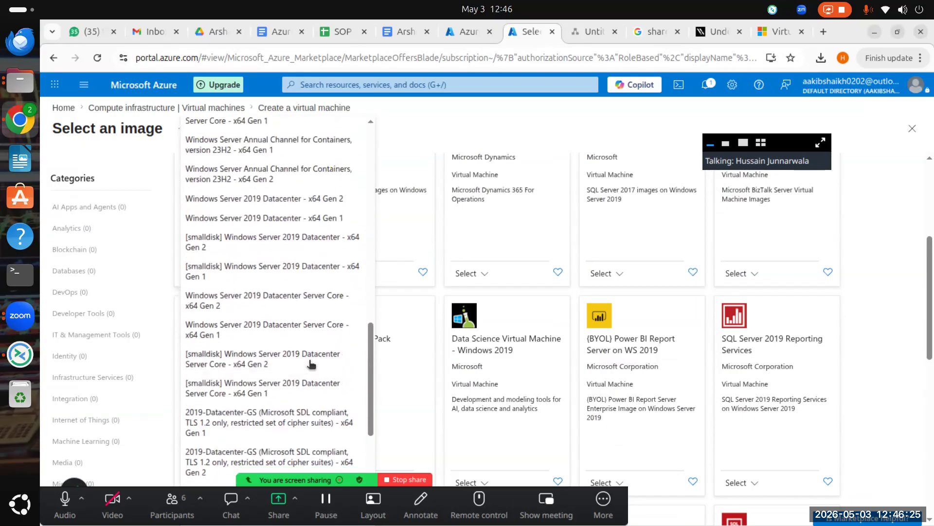
pyautogui.scroll(6, 291, 375)
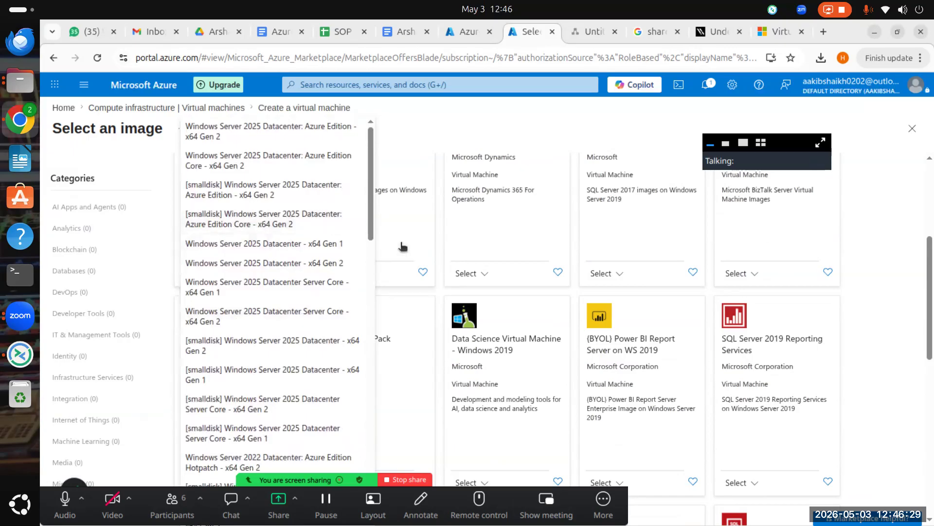
pyautogui.scroll(-2, 377, 244)
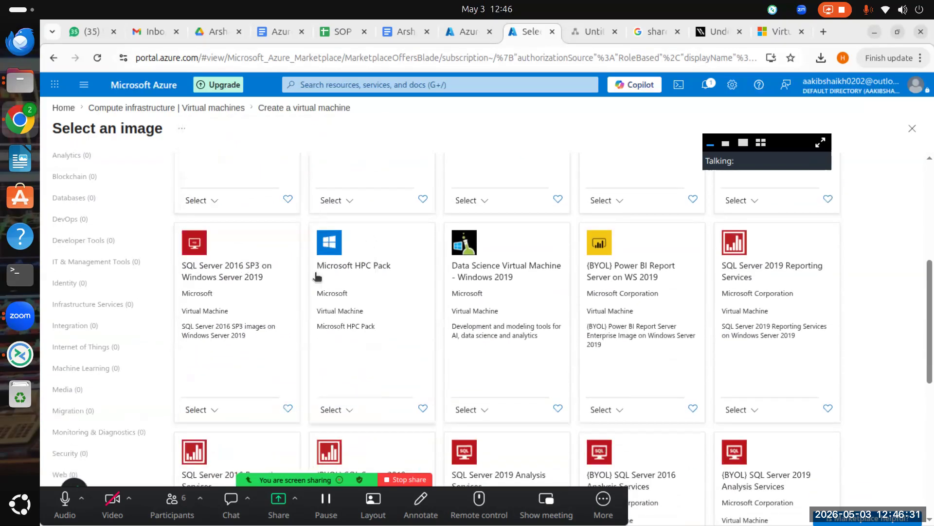
# Step: Pick Windows Server 2019 Datacenter - x64 Gen 2 from the Windows Server card's version list
pyautogui.scroll(3, 281, 275)
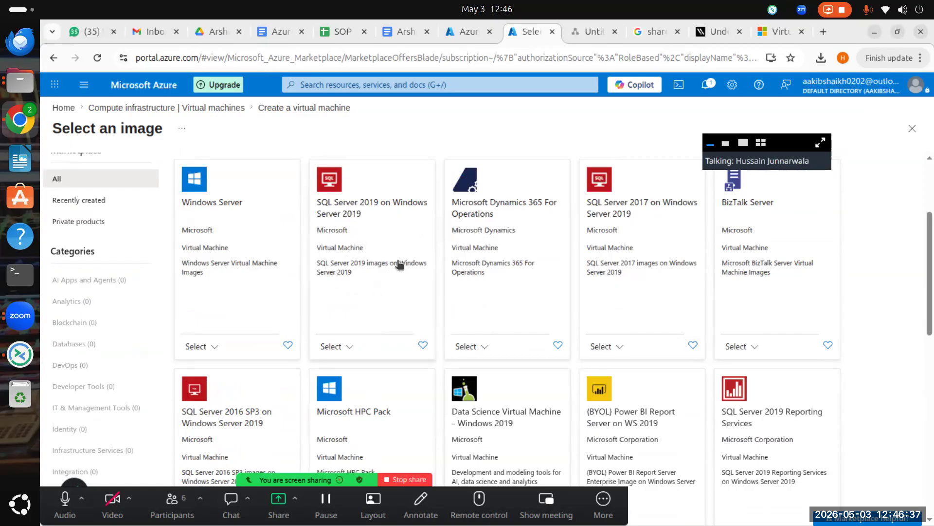
pyautogui.scroll(-5, 820, 284)
pyautogui.scroll(6, 486, 369)
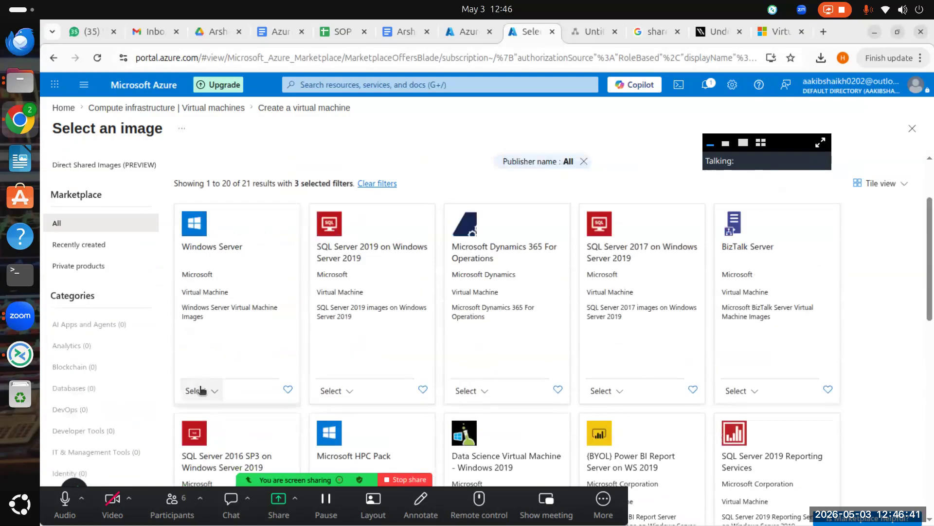
pyautogui.click(200, 390)
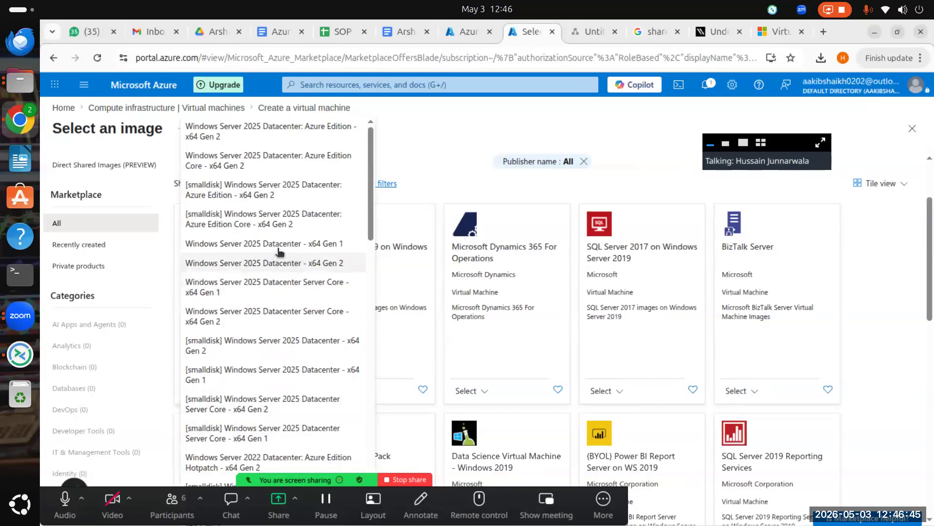
pyautogui.scroll(-8, 278, 251)
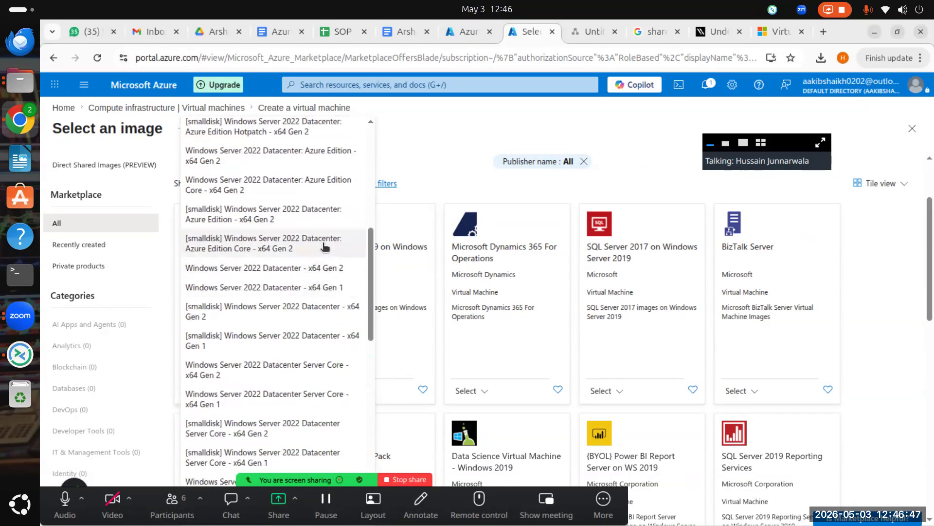
pyautogui.scroll(-5, 324, 247)
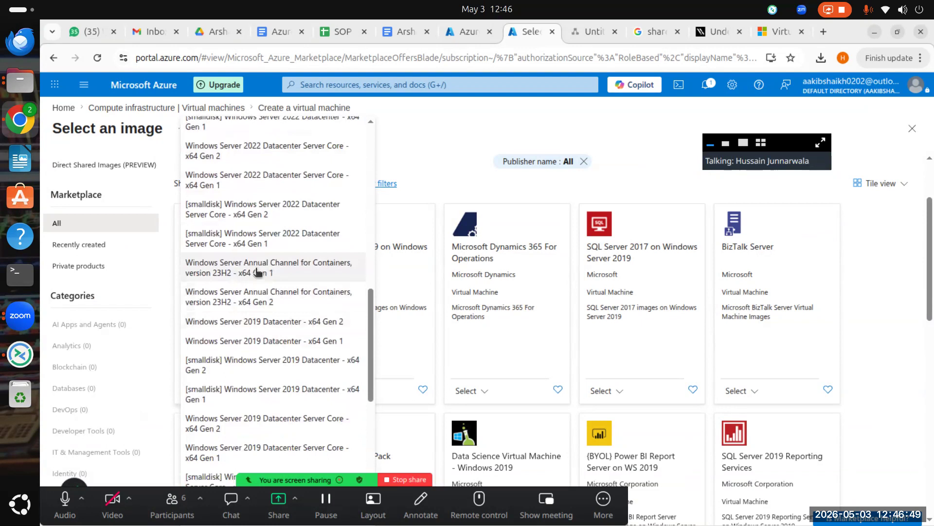
pyautogui.scroll(-3, 298, 245)
pyautogui.scroll(3, 298, 273)
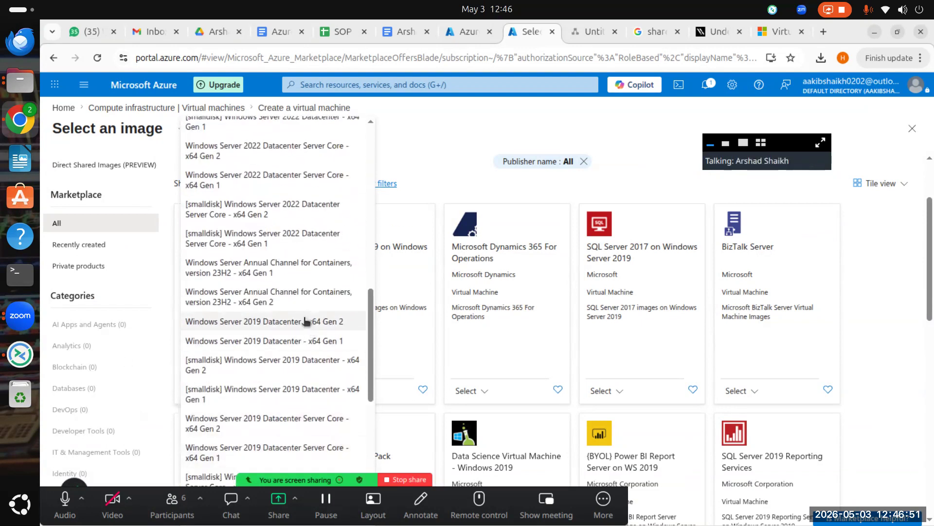
pyautogui.click(306, 321)
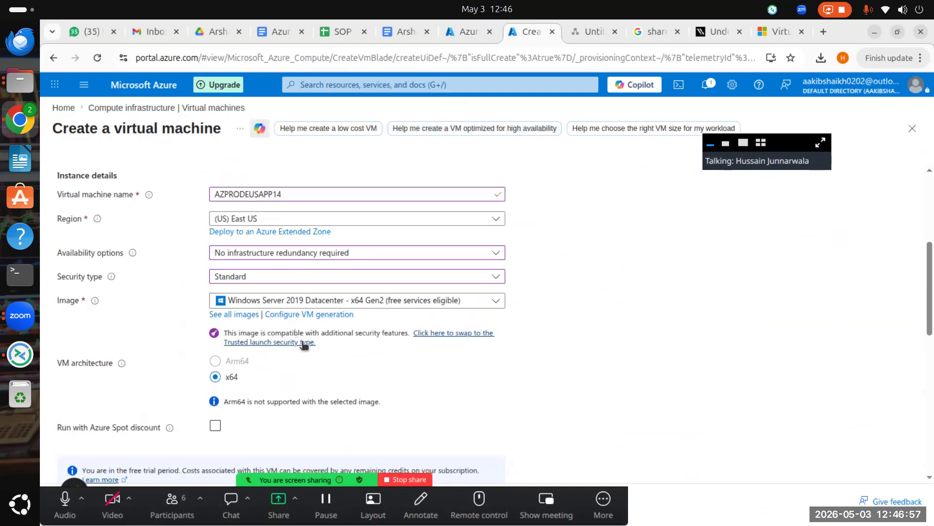
pyautogui.scroll(-2, 316, 336)
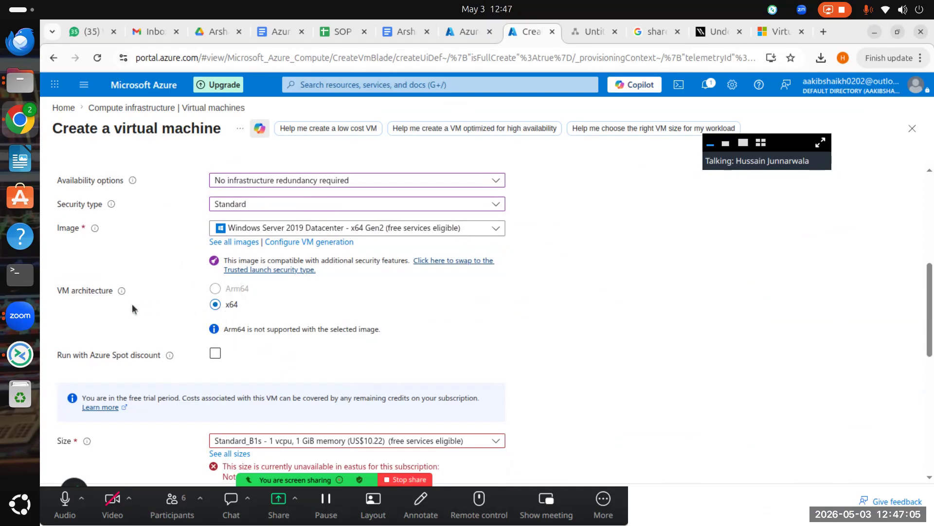
pyautogui.moveTo(126, 292)
pyautogui.scroll(-5, 442, 323)
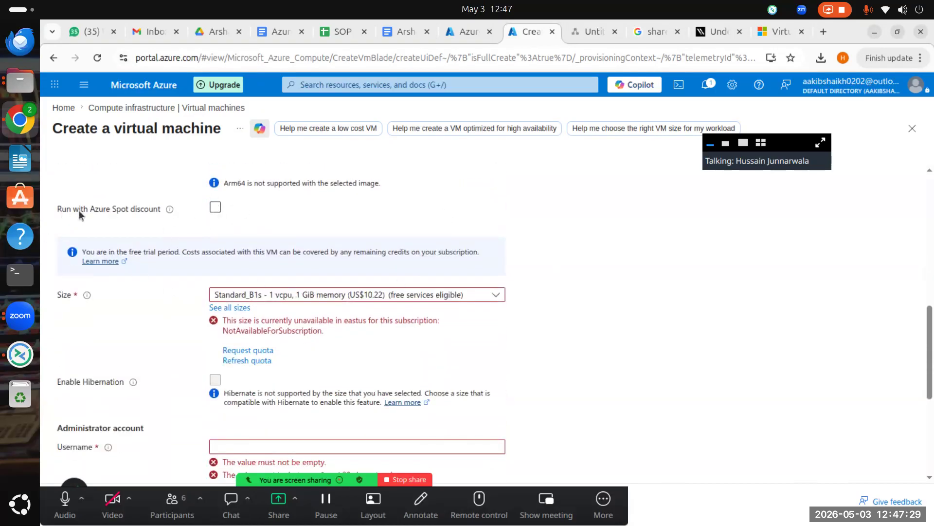
pyautogui.moveTo(171, 208)
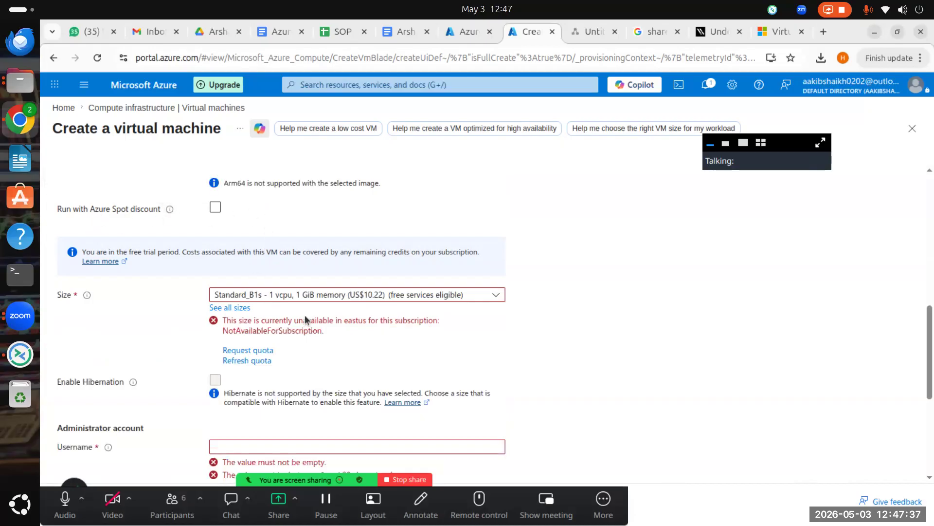
pyautogui.scroll(-3, 306, 320)
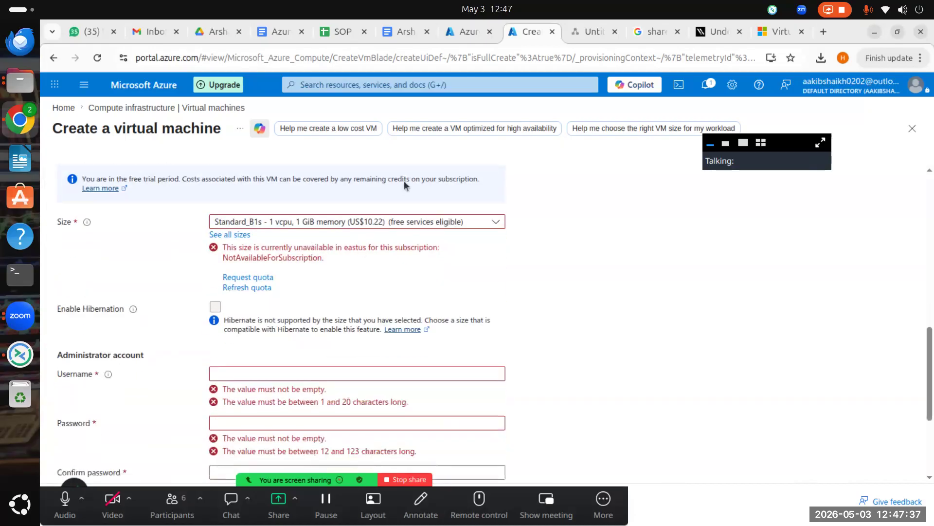
pyautogui.click(408, 223)
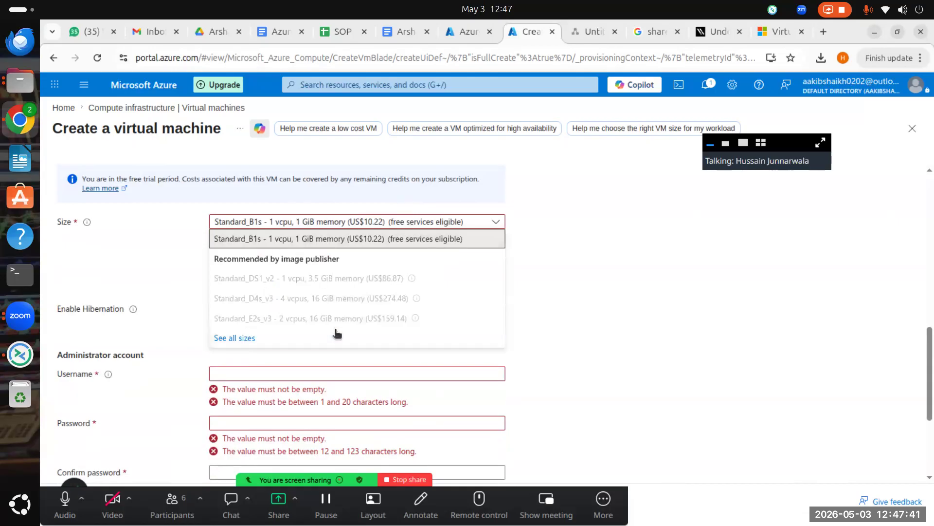
pyautogui.click(349, 225)
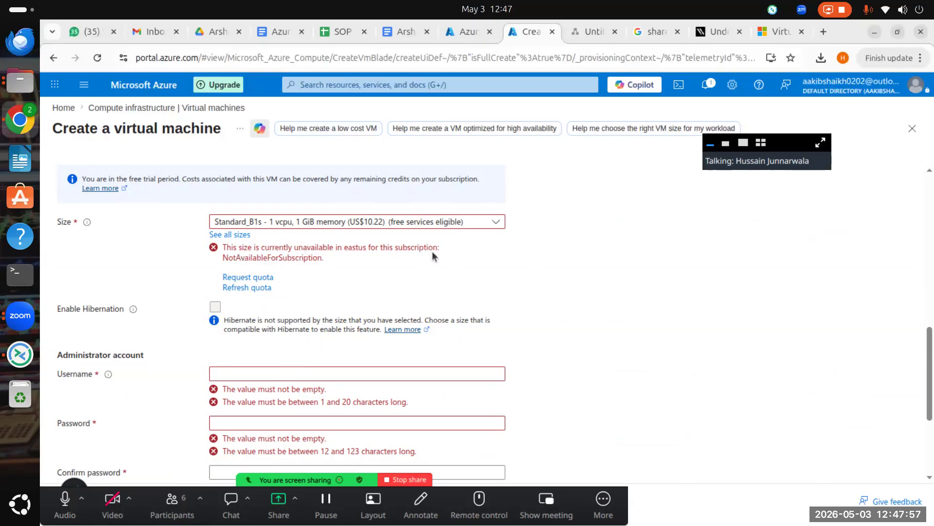
# Step: Open the full VM size catalogue and expand the DC-Series group
pyautogui.click(223, 234)
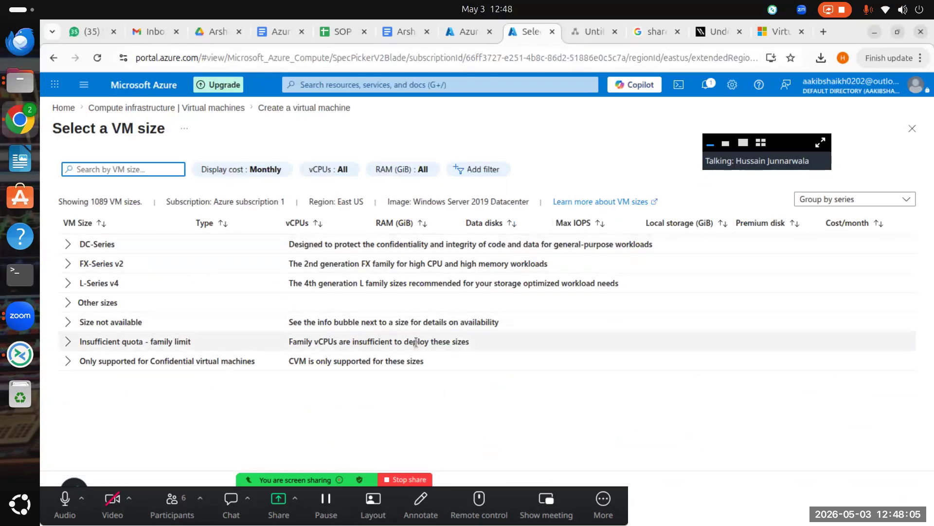
pyautogui.click(67, 248)
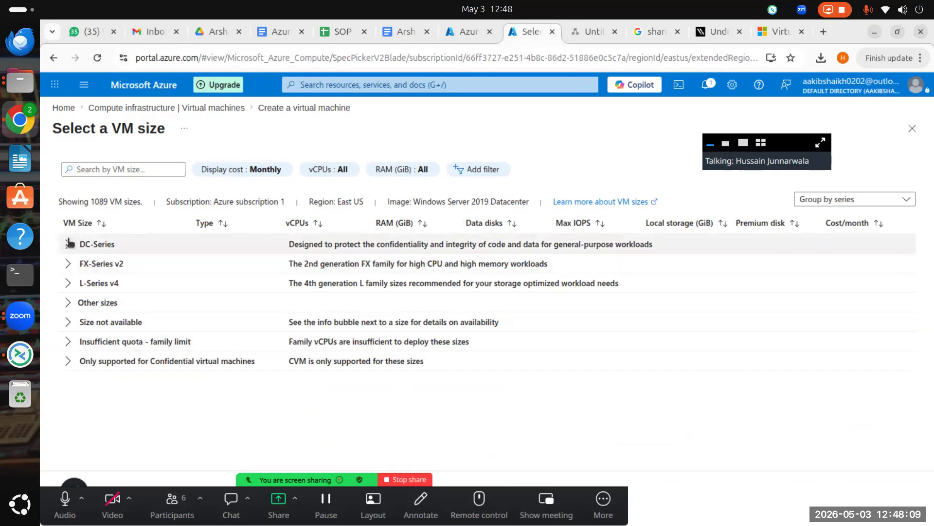
pyautogui.click(70, 245)
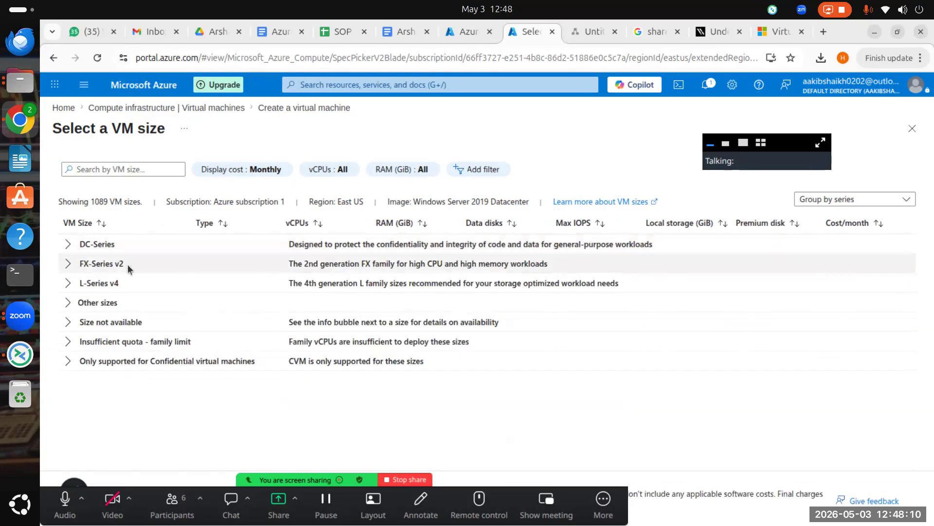
pyautogui.click(69, 244)
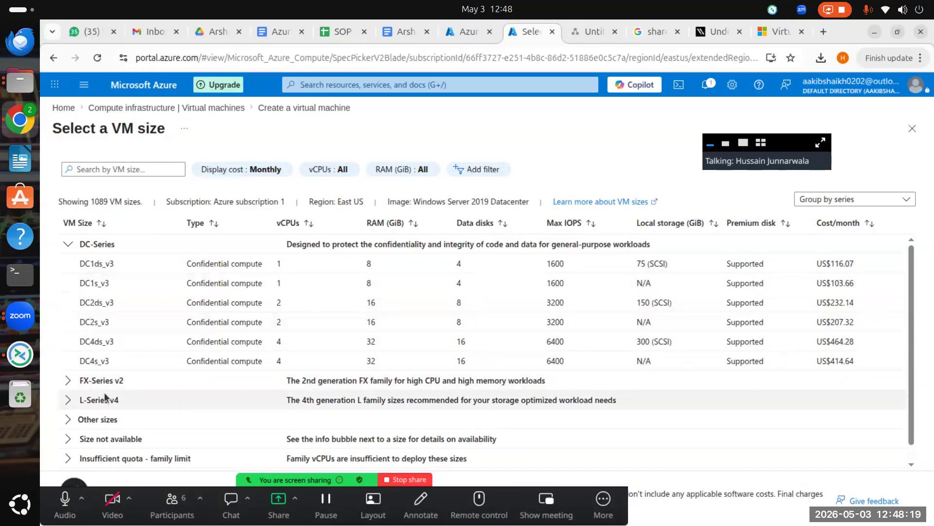
# Step: Expand the FX-Series v2, L-Series v4 and Other sizes groups
pyautogui.click(69, 380)
pyautogui.click(69, 380)
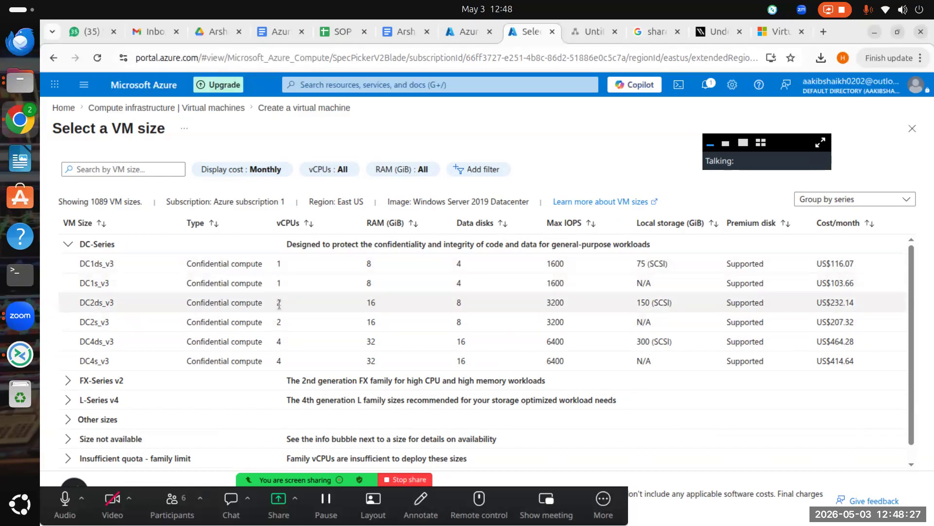
pyautogui.scroll(-1, 263, 316)
pyautogui.click(70, 363)
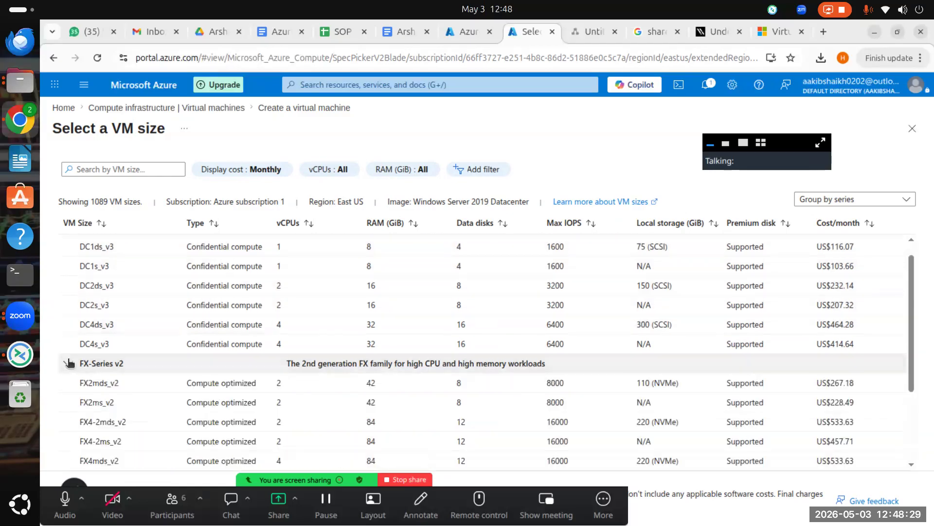
pyautogui.scroll(-3, 75, 367)
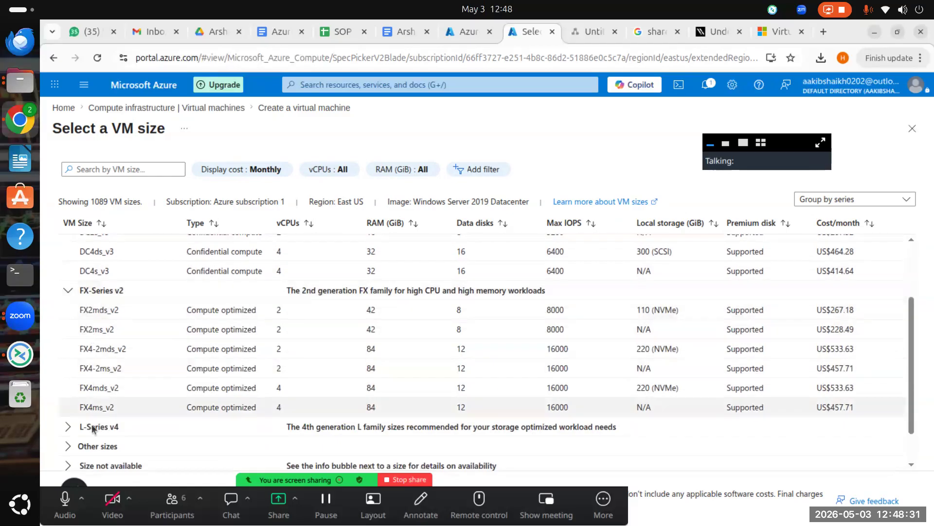
pyautogui.click(67, 427)
pyautogui.scroll(-3, 67, 414)
pyautogui.click(67, 403)
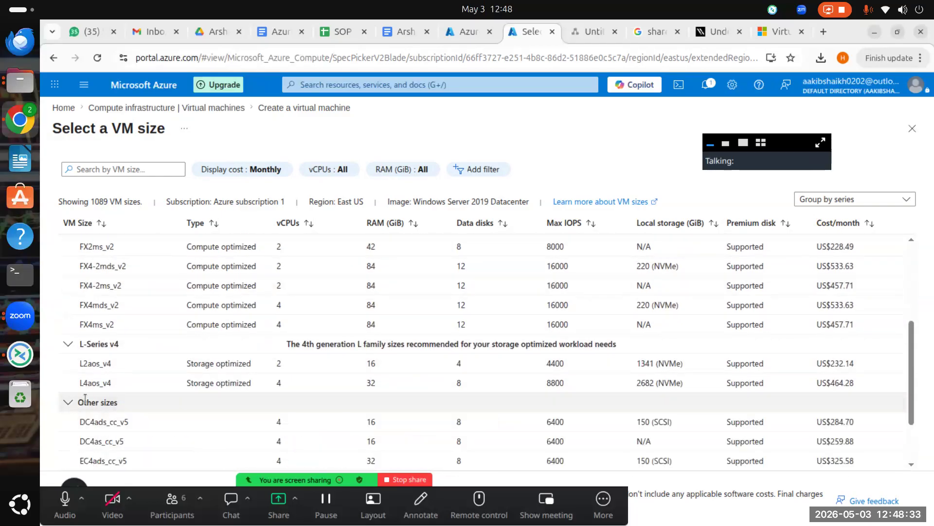
pyautogui.scroll(-3, 93, 429)
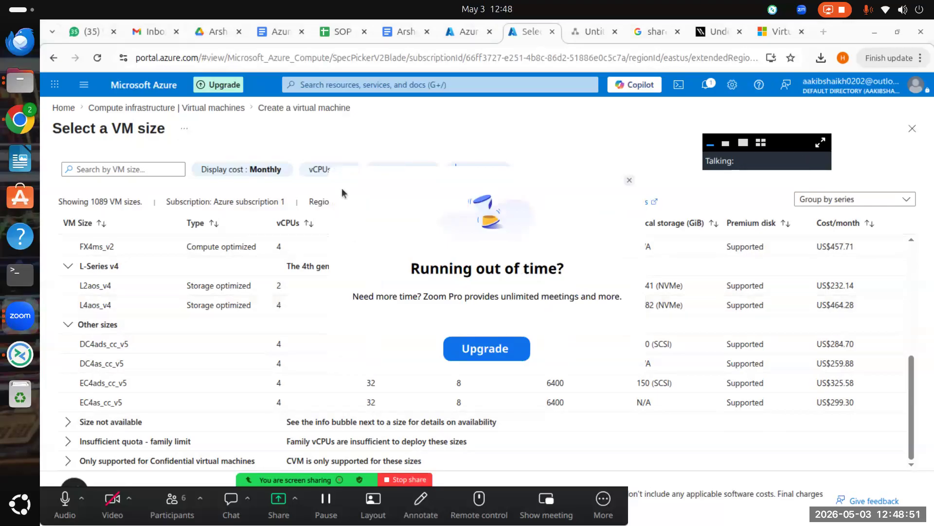
pyautogui.click(630, 181)
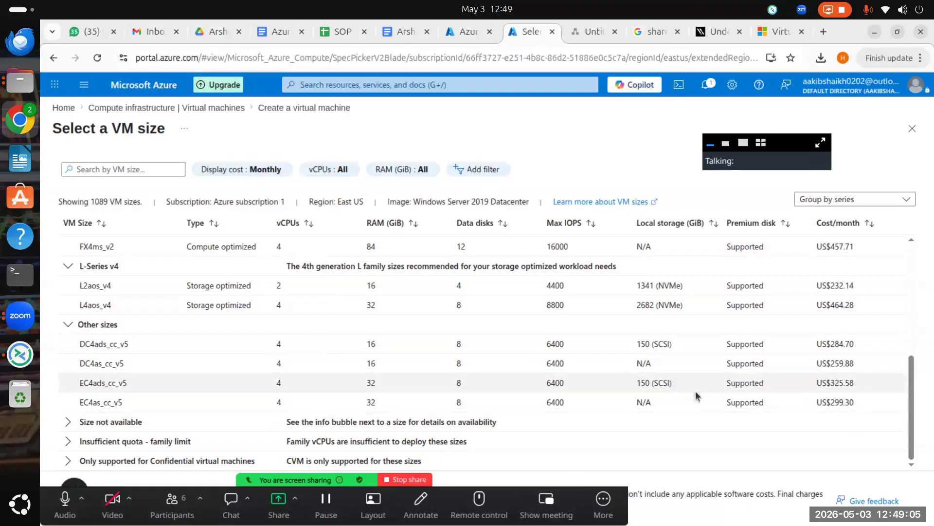
# Step: Choose the DC2ds_v3 row in the DC-Series size group
pyautogui.scroll(5, 188, 375)
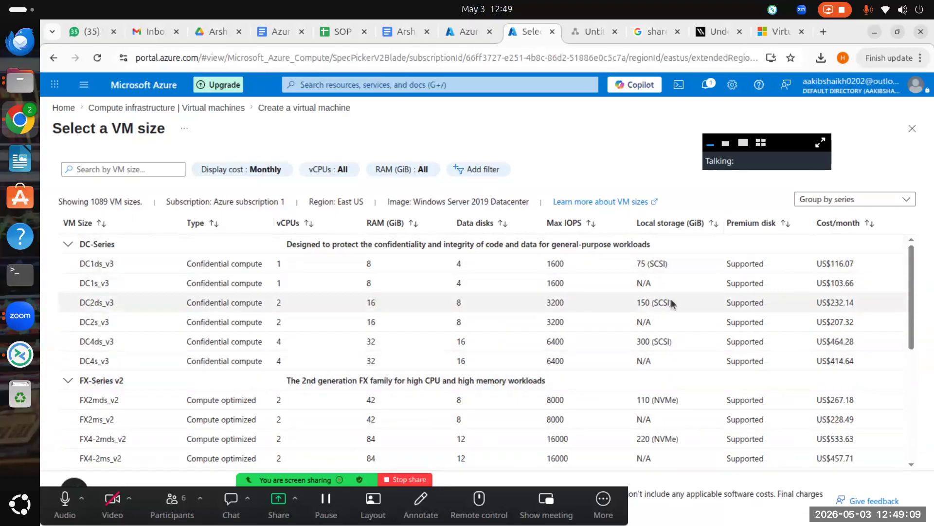
pyautogui.scroll(-2, 82, 356)
pyautogui.scroll(2, 58, 349)
pyautogui.scroll(-5, 372, 321)
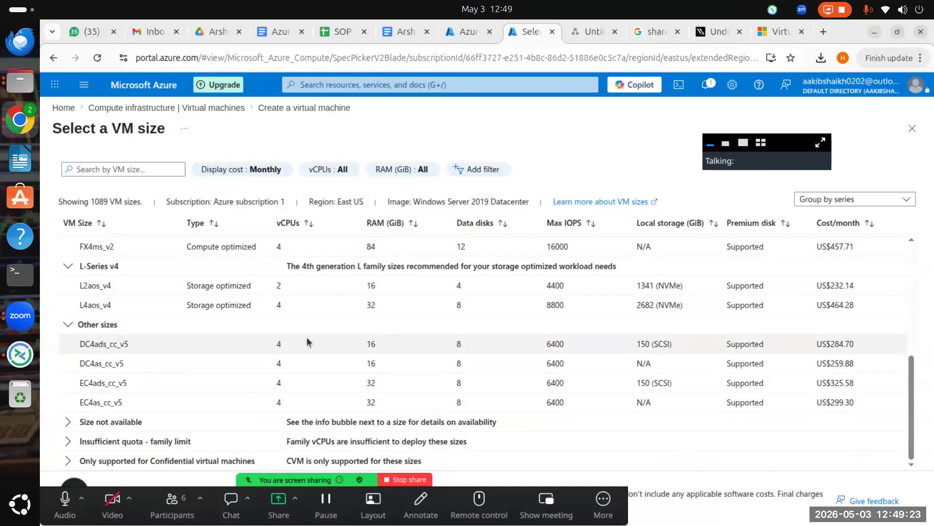
pyautogui.click(713, 144)
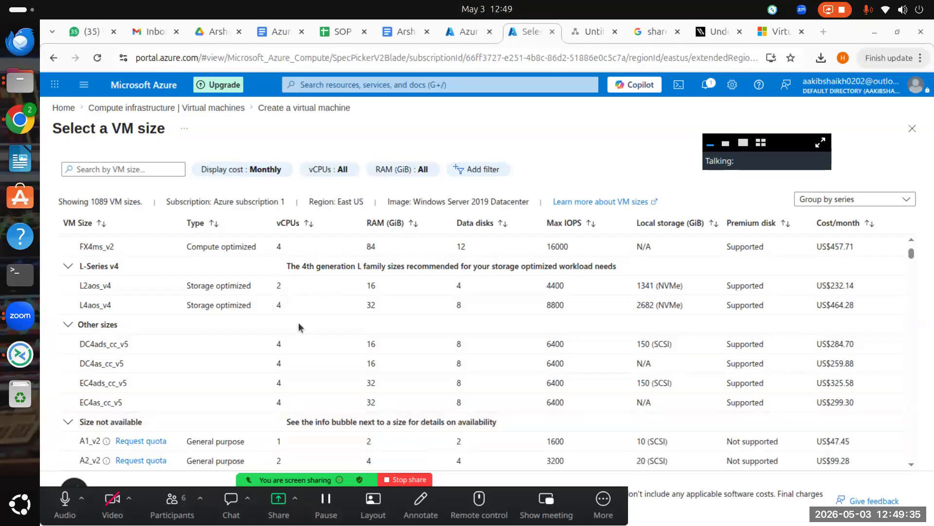
pyautogui.scroll(3, 156, 379)
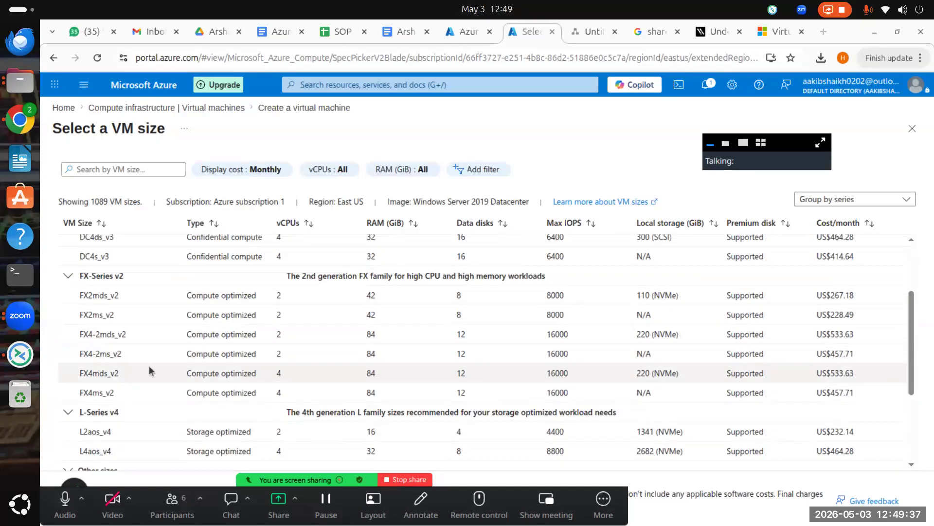
pyautogui.scroll(2, 151, 371)
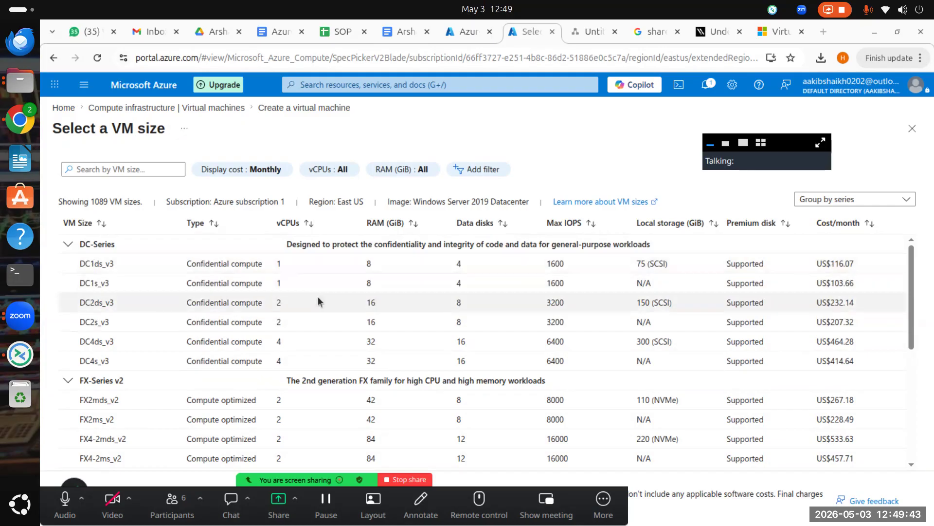
pyautogui.click(90, 302)
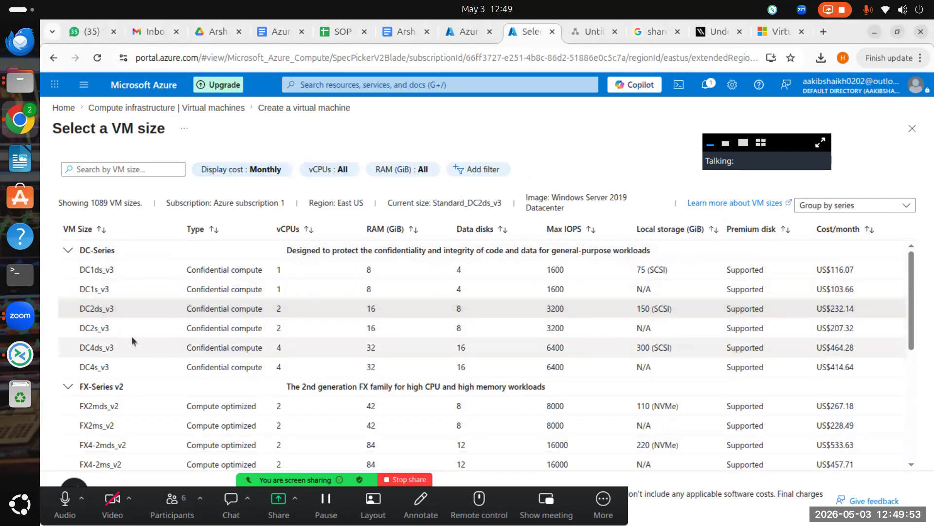
# Step: Confirm Standard_DC2ds_v3 (2 vCPUs, 16 GiB) as the VM size on the form
pyautogui.scroll(-10, 692, 440)
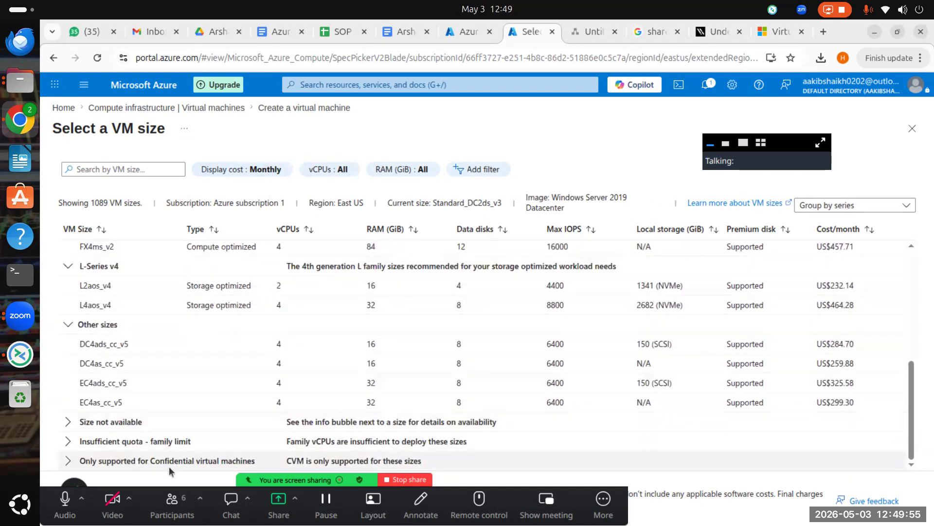
pyautogui.scroll(10, 121, 272)
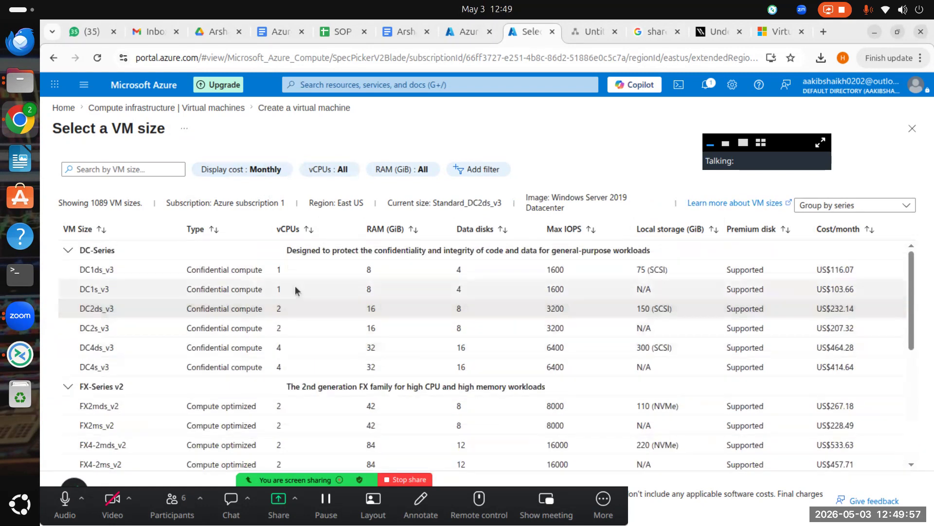
pyautogui.doubleClick(103, 312)
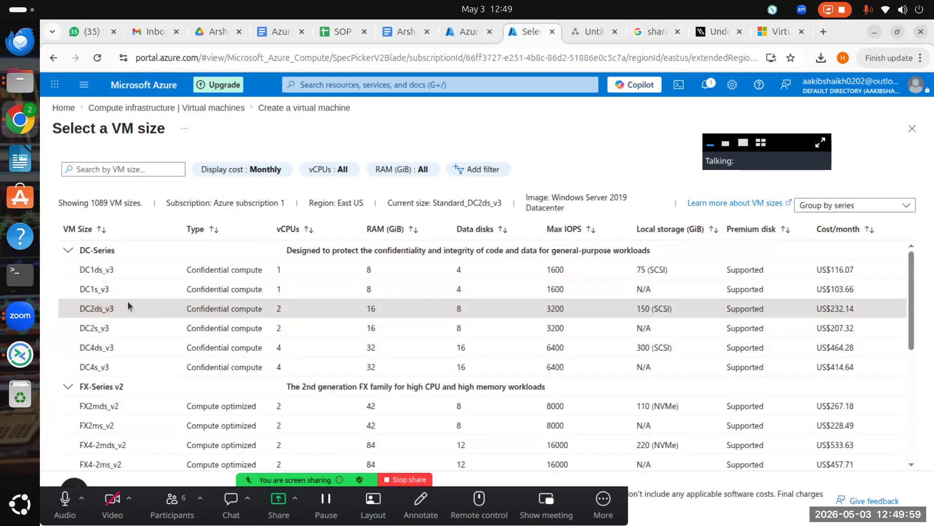
pyautogui.click(711, 147)
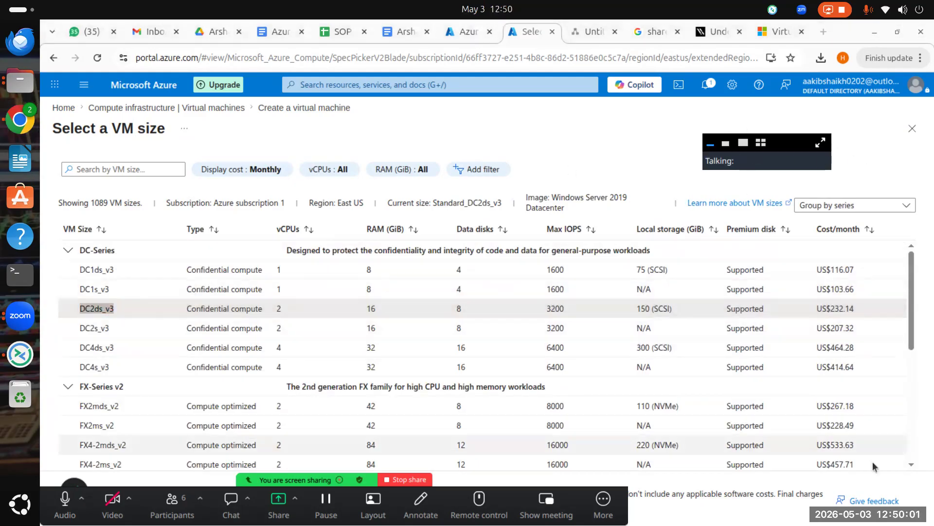
pyautogui.click(466, 495)
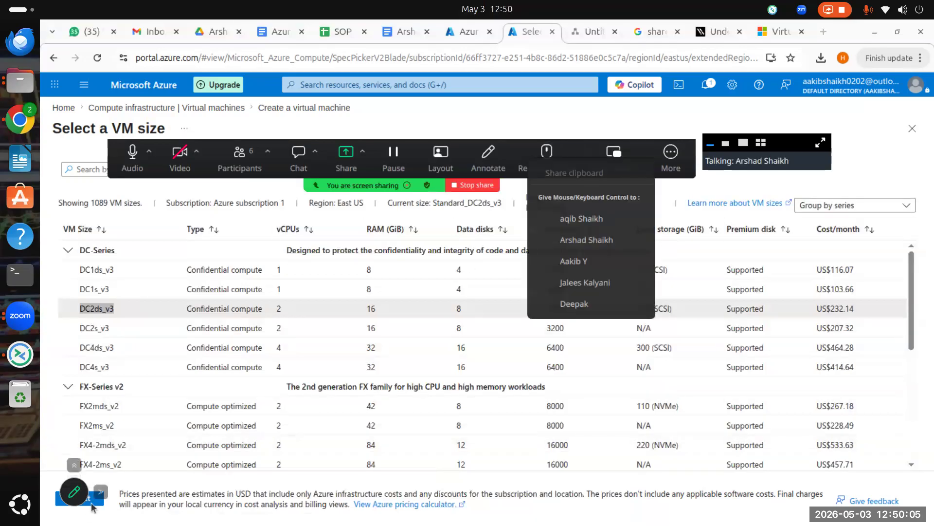
pyautogui.click(74, 465)
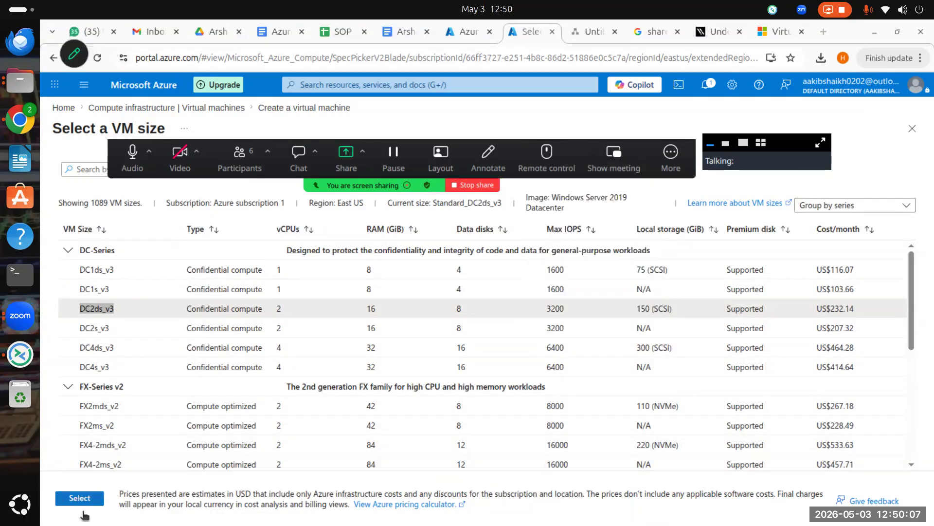
pyautogui.click(76, 504)
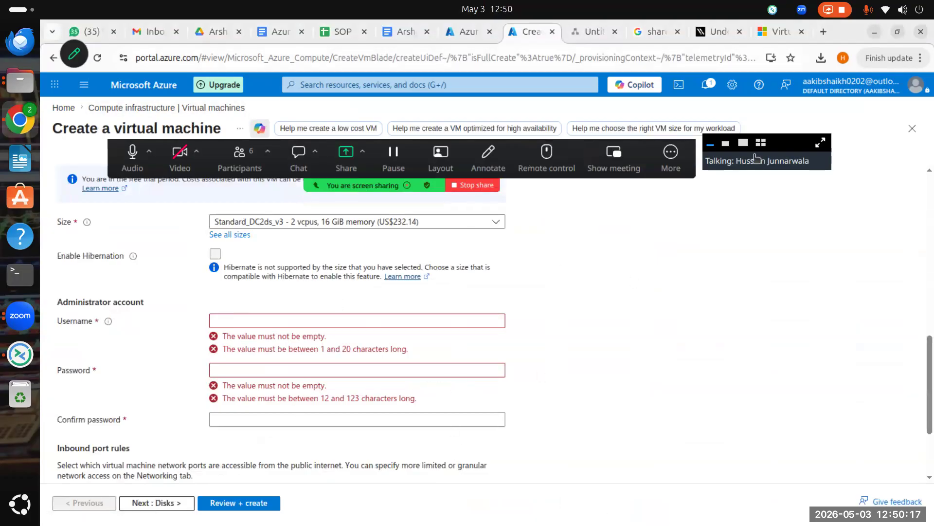
# Step: Scroll up the VM form and switch to the Varonis shared responsibility model article
pyautogui.scroll(5, 529, 344)
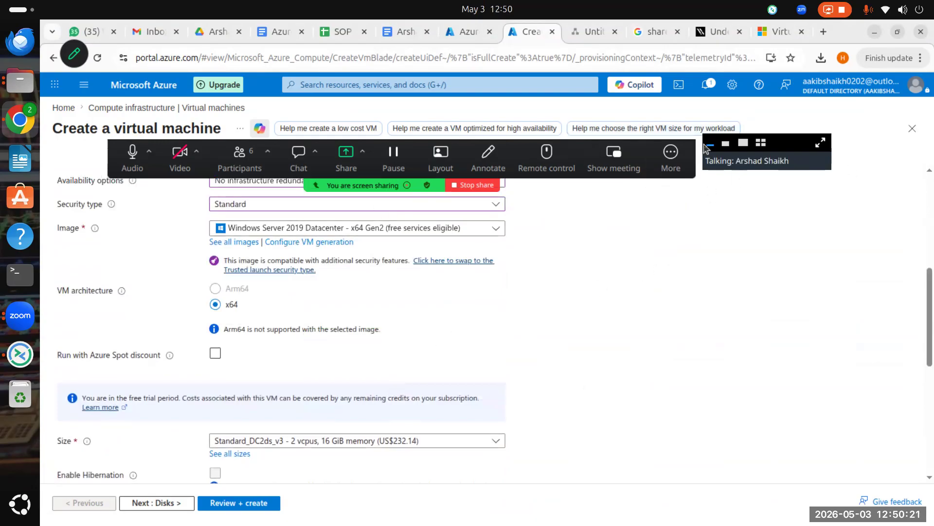
pyautogui.click(713, 156)
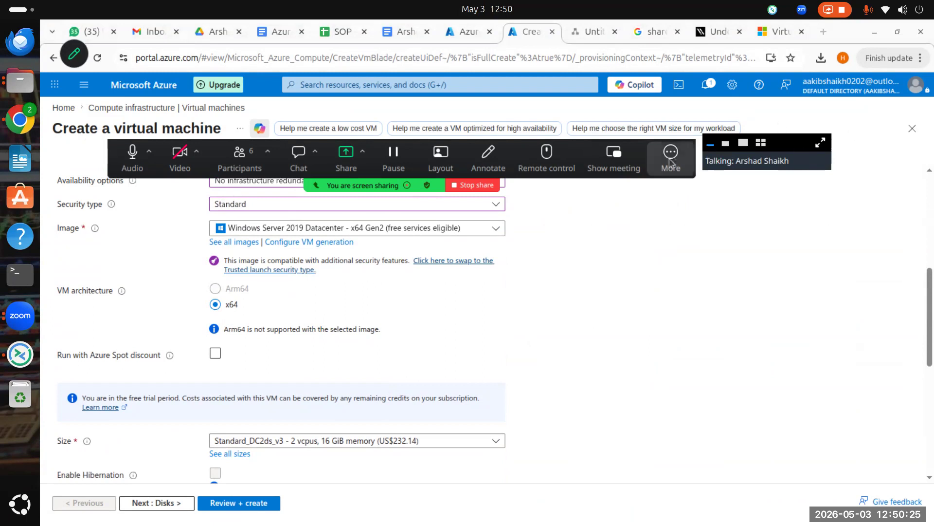
pyautogui.click(710, 33)
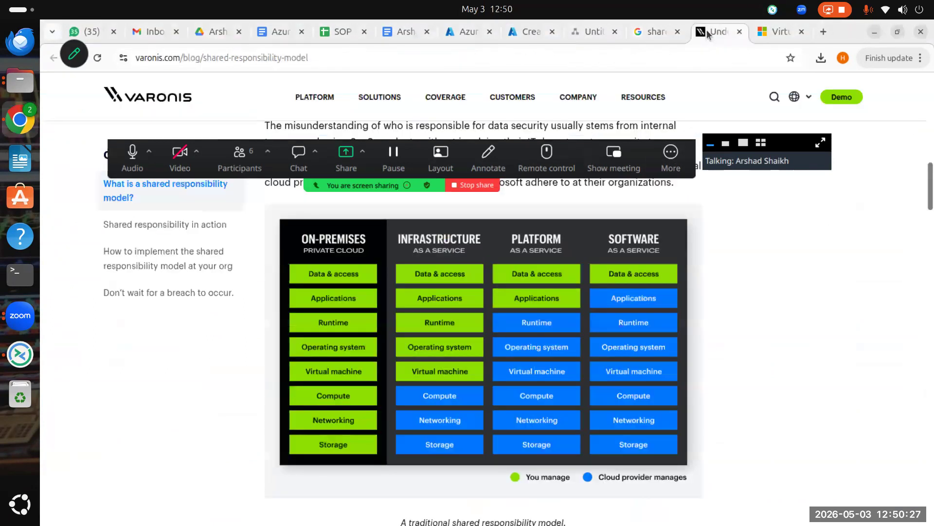
# Step: Bring up the Learn 'Sizes for virtual machines in Azure' article and highlight its Linux VMs applies-to note
pyautogui.click(774, 32)
pyautogui.scroll(-3, 496, 355)
pyautogui.scroll(15, 504, 371)
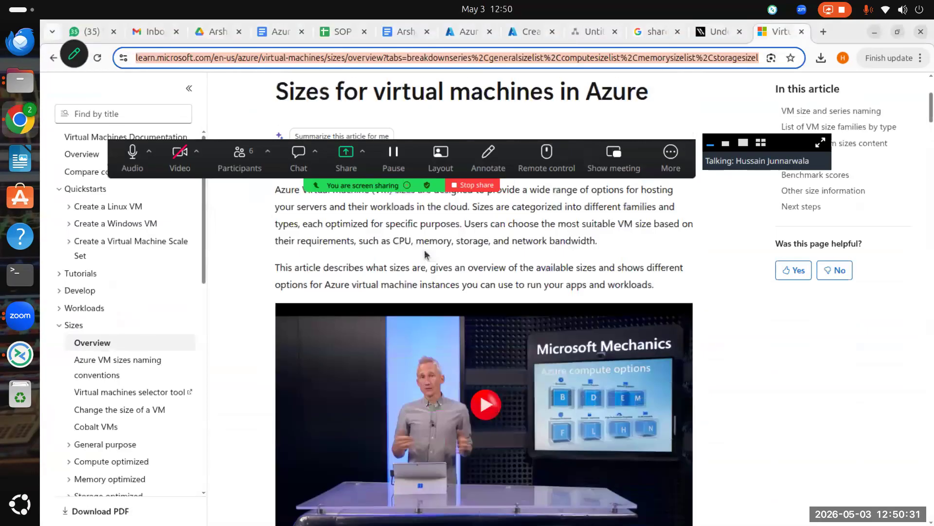
pyautogui.scroll(3, 424, 254)
pyautogui.moveTo(115, 145); pyautogui.dragTo(106, 62)
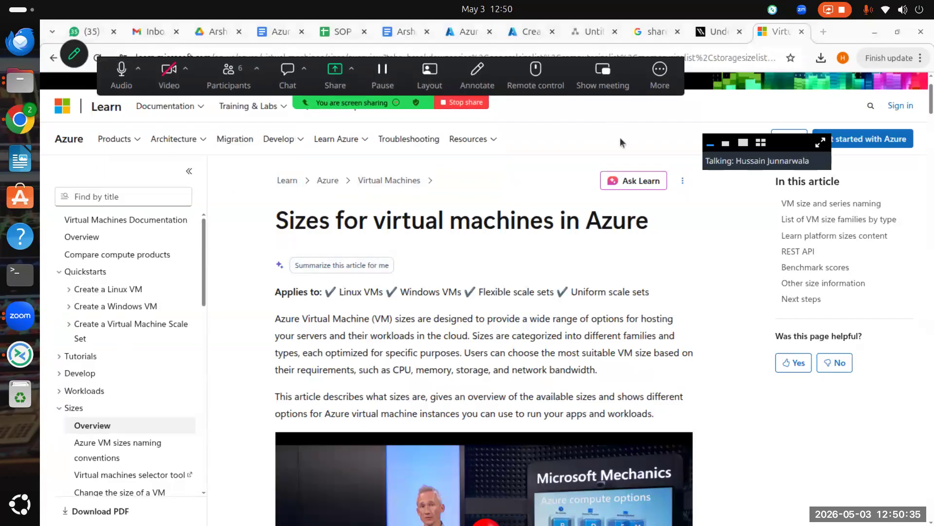
pyautogui.scroll(-3, 468, 217)
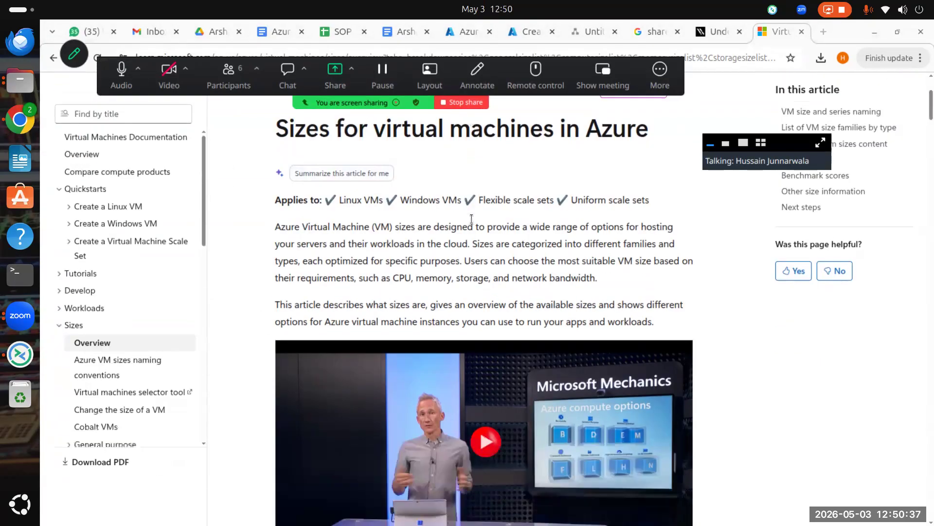
pyautogui.scroll(3, 275, 296)
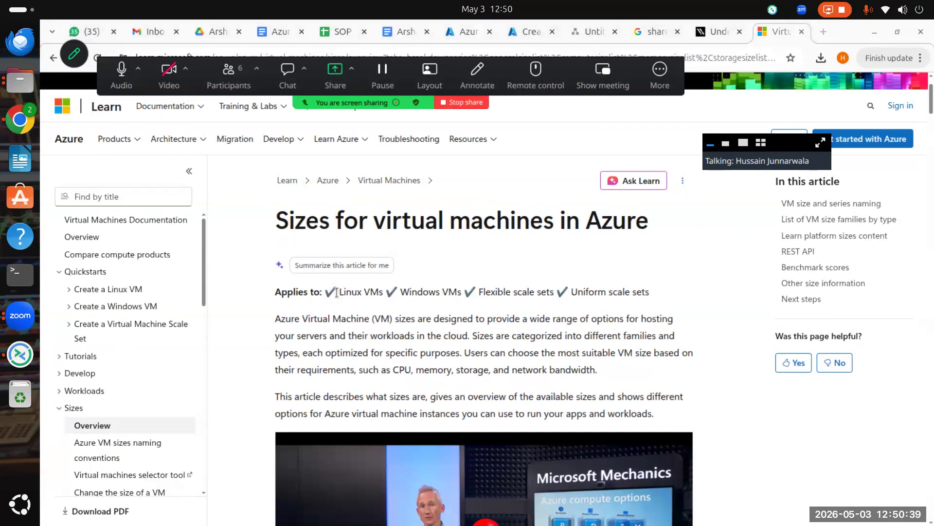
pyautogui.moveTo(334, 291); pyautogui.dragTo(470, 290)
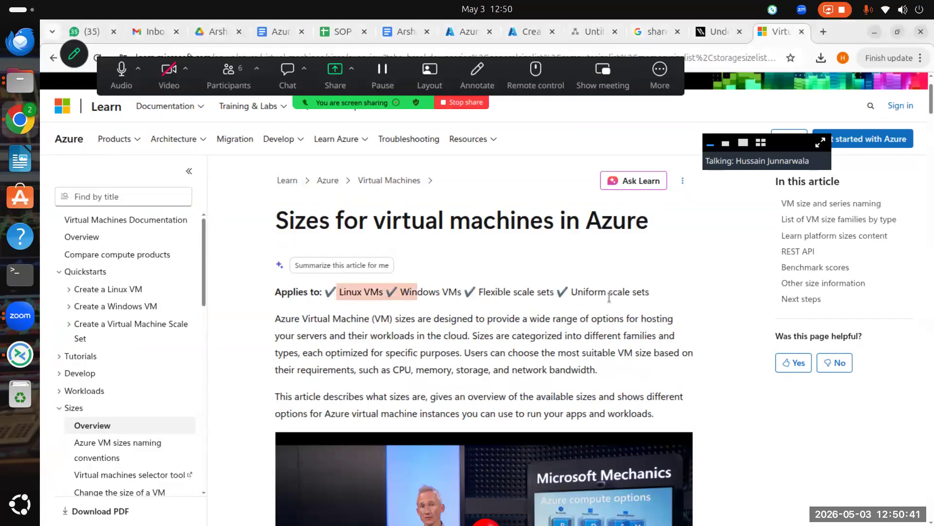
# Step: Scroll down the article to the table of VM size families
pyautogui.scroll(-4, 609, 298)
pyautogui.scroll(-5, 511, 336)
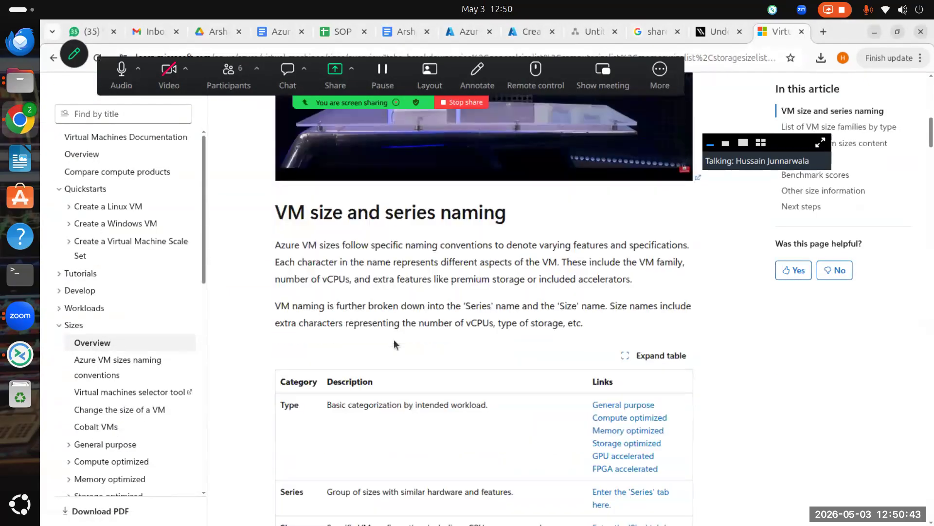
pyautogui.scroll(-3, 394, 344)
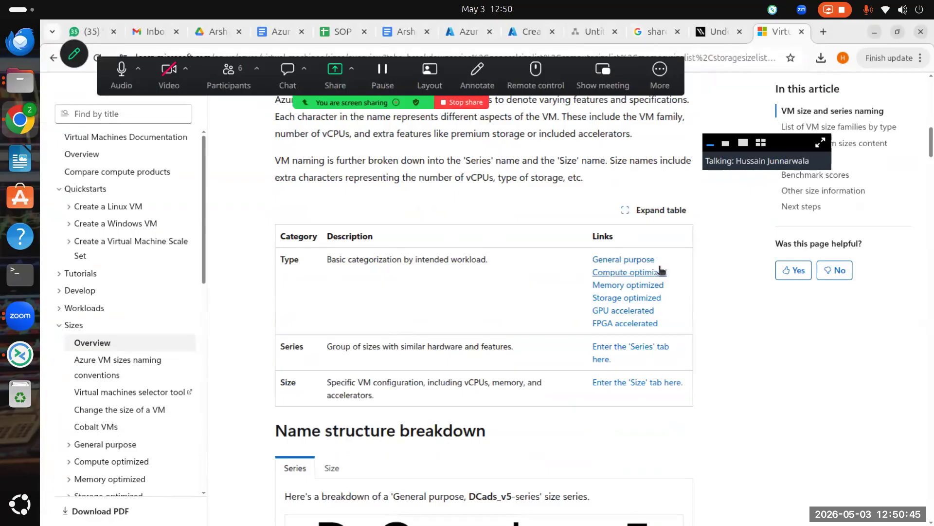
pyautogui.scroll(-7, 370, 253)
pyautogui.scroll(3, 382, 293)
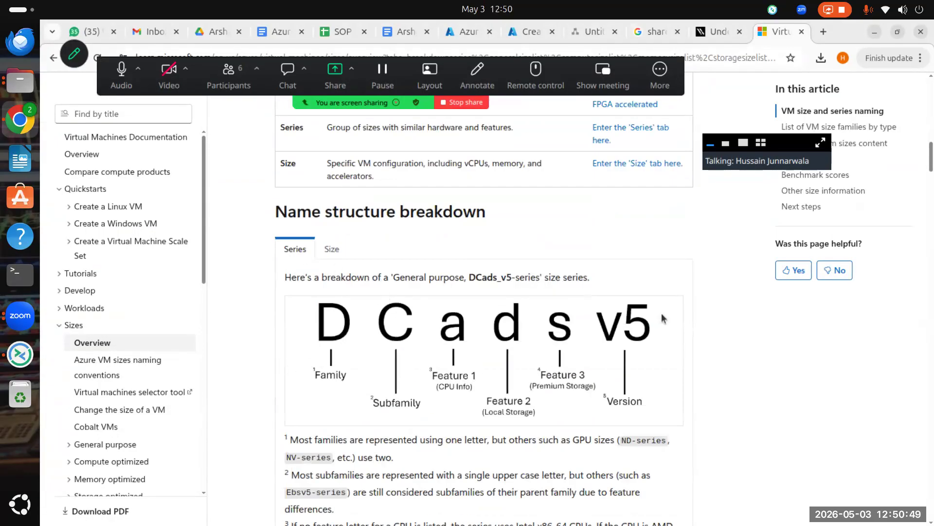
pyautogui.scroll(-10, 448, 297)
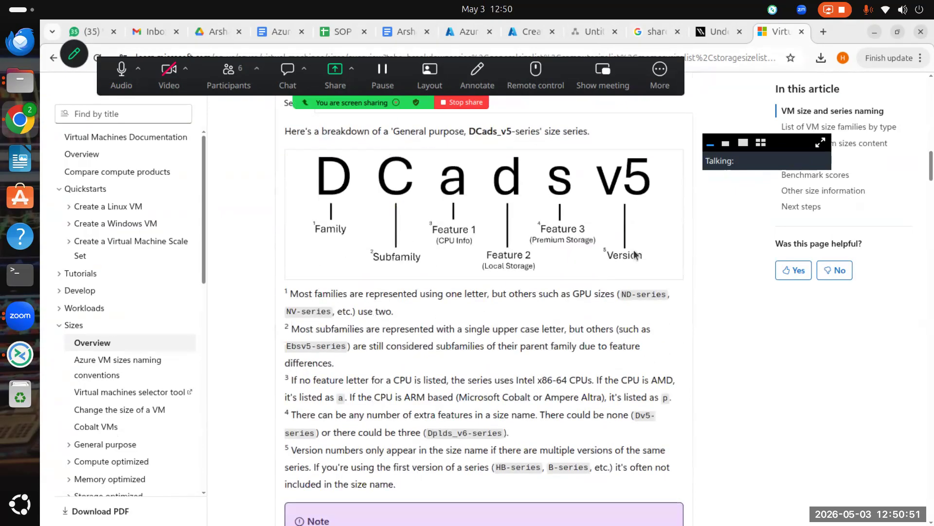
pyautogui.scroll(-7, 573, 300)
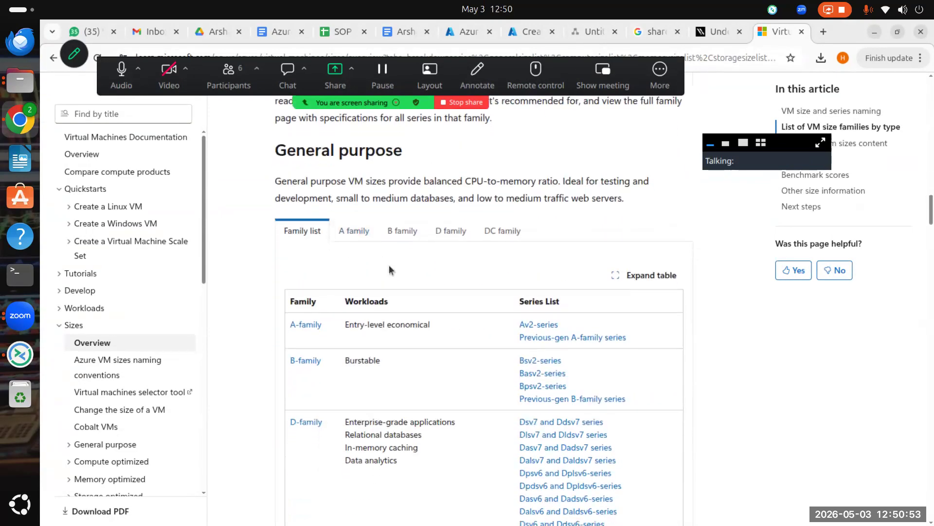
pyautogui.scroll(-3, 277, 302)
pyautogui.scroll(-3, 471, 235)
pyautogui.scroll(3, 467, 290)
# Step: Highlight the D-family enterprise-grade workloads, then the A-family and B-family rows
pyautogui.moveTo(373, 284); pyautogui.dragTo(439, 303)
pyautogui.click(449, 312)
pyautogui.moveTo(352, 295); pyautogui.dragTo(346, 321)
pyautogui.click(322, 284)
pyautogui.moveTo(322, 284); pyautogui.dragTo(433, 176)
pyautogui.click(290, 199)
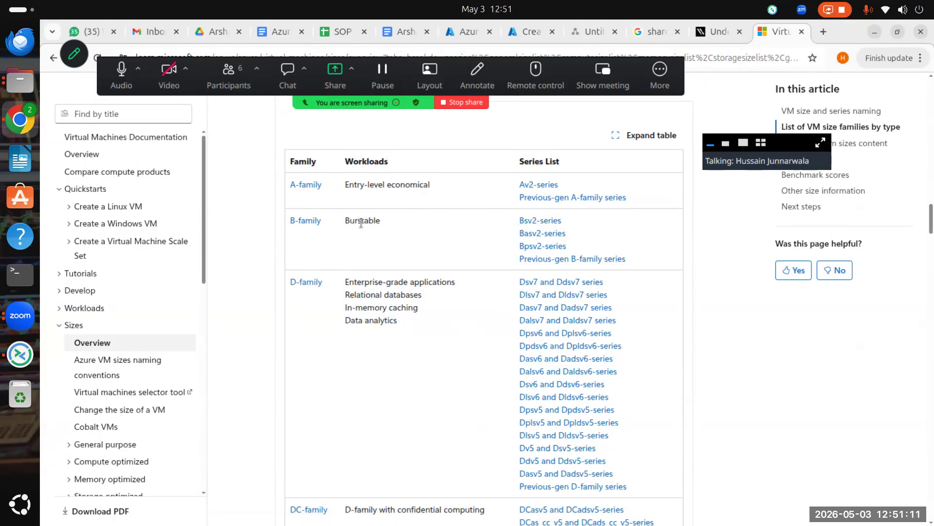
pyautogui.scroll(-5, 395, 326)
pyautogui.scroll(4, 379, 260)
pyautogui.scroll(-5, 292, 220)
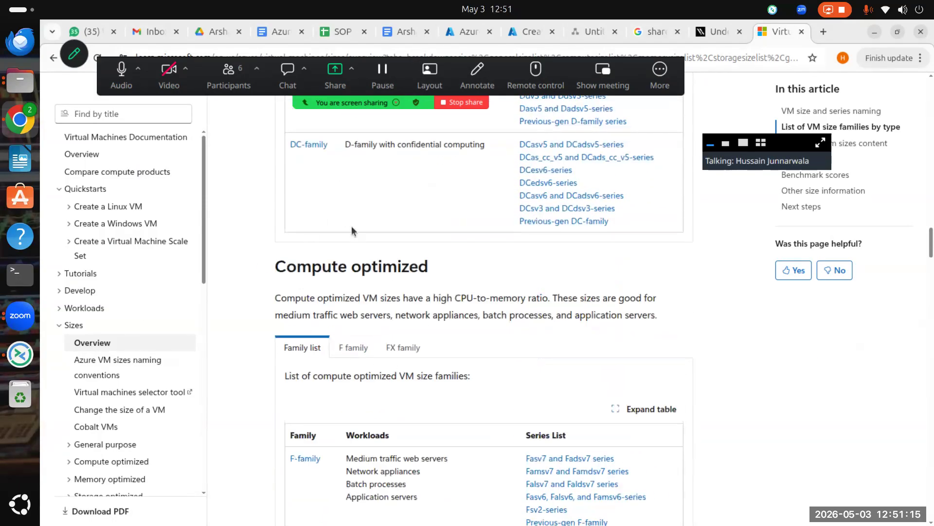
pyautogui.scroll(3, 351, 229)
pyautogui.moveTo(483, 285); pyautogui.dragTo(314, 292)
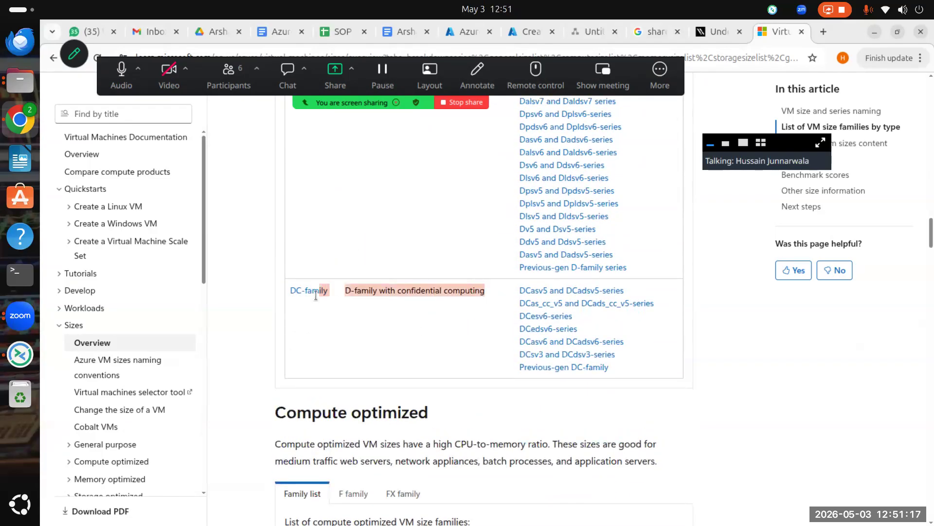
pyautogui.scroll(-5, 350, 294)
pyautogui.scroll(-3, 346, 352)
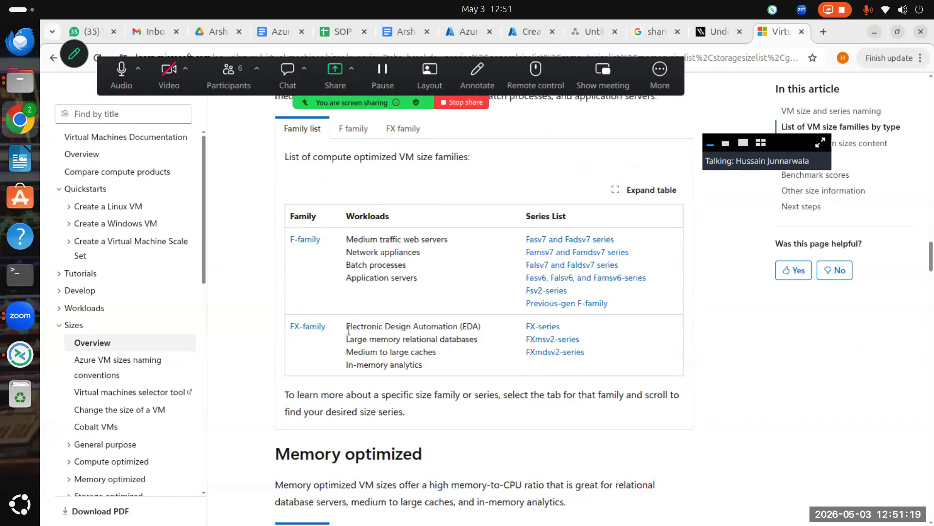
pyautogui.moveTo(438, 294); pyautogui.dragTo(340, 242)
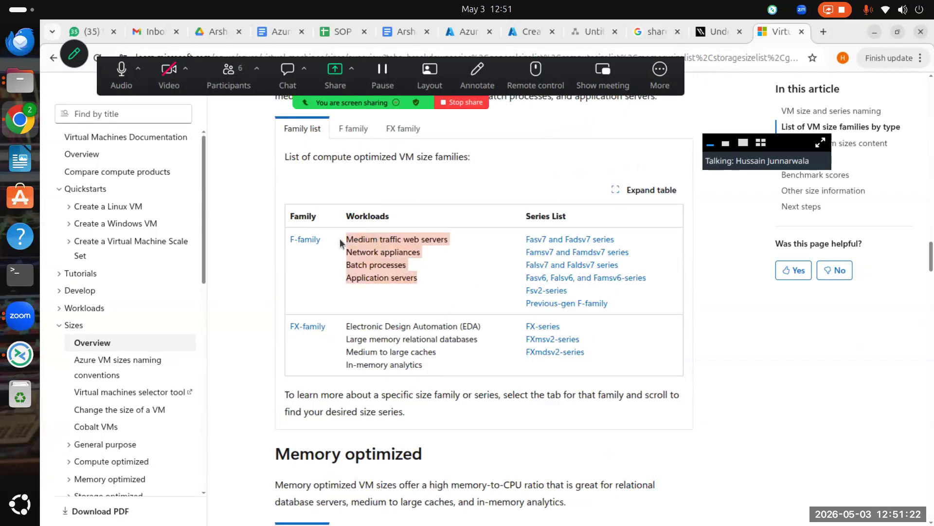
pyautogui.click(436, 242)
pyautogui.scroll(-3, 436, 242)
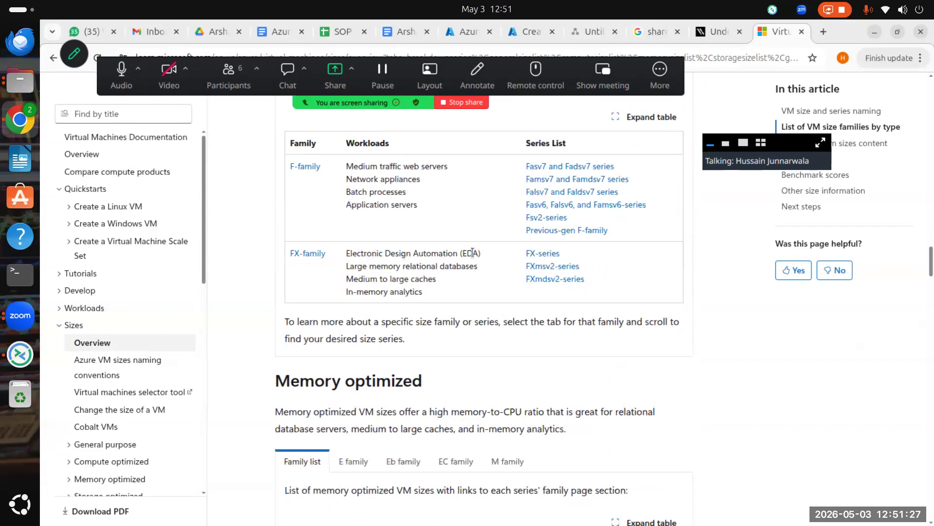
pyautogui.moveTo(352, 253); pyautogui.dragTo(466, 256)
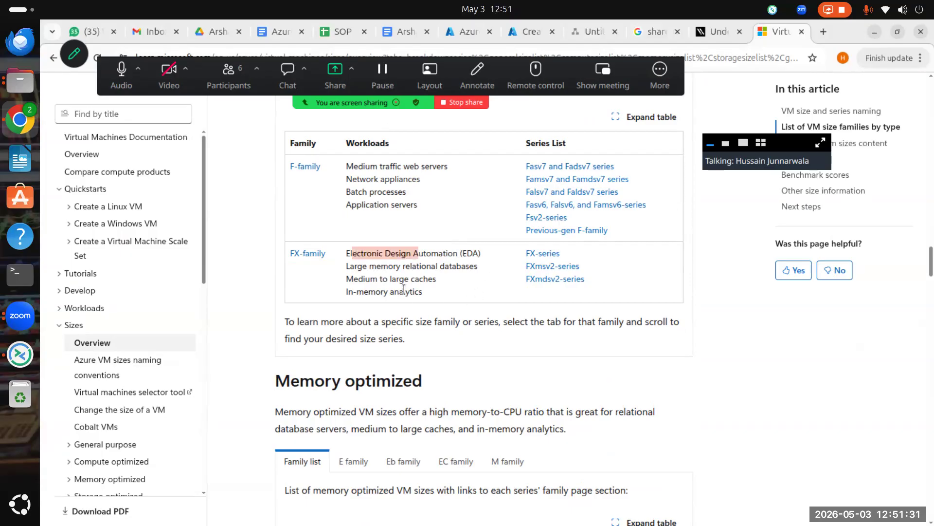
pyautogui.scroll(-7, 321, 271)
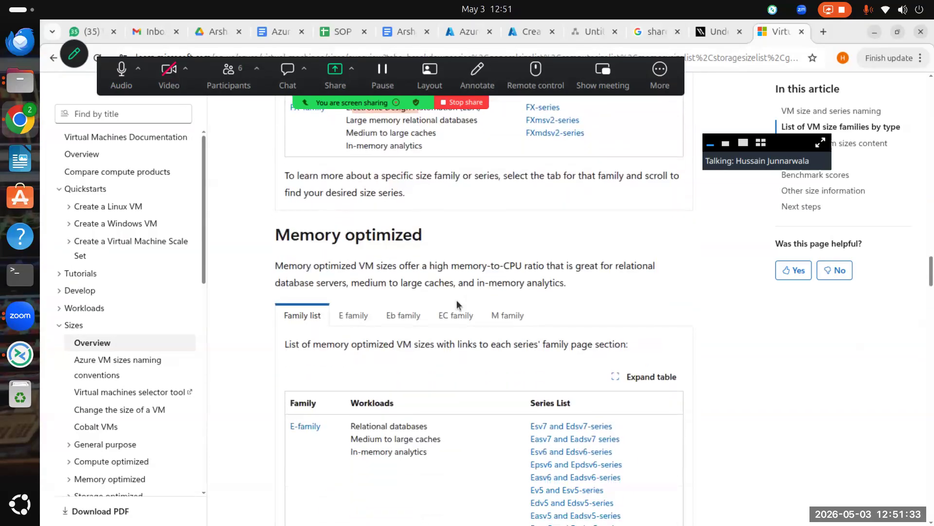
pyautogui.scroll(-3, 367, 243)
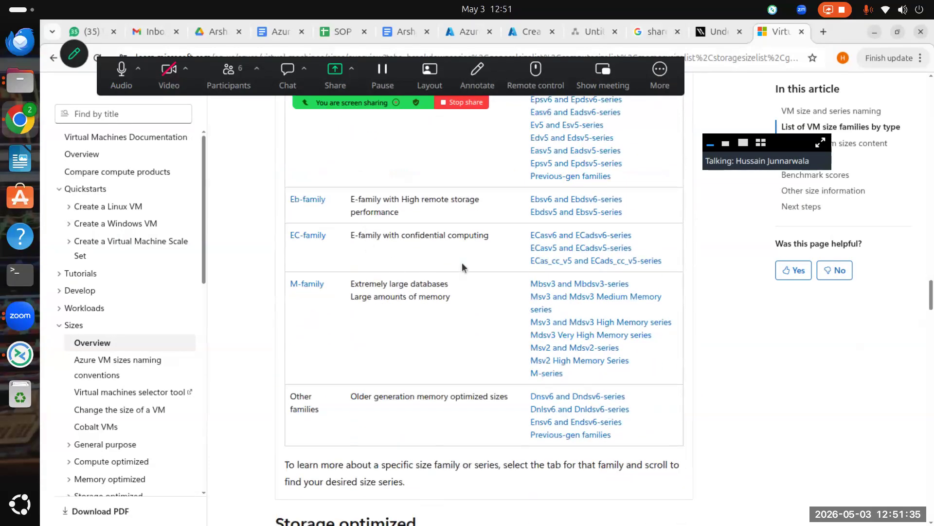
pyautogui.scroll(-3, 463, 262)
pyautogui.scroll(-7, 330, 239)
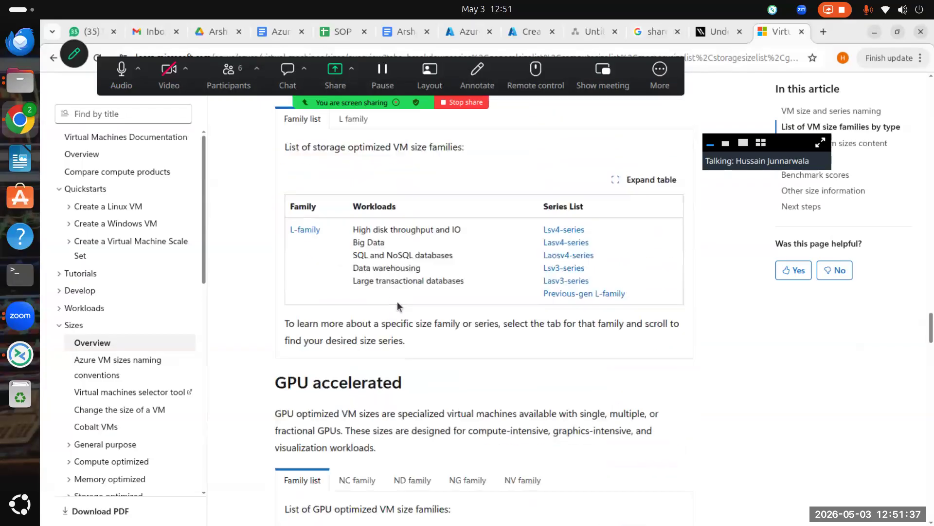
pyautogui.scroll(3, 325, 342)
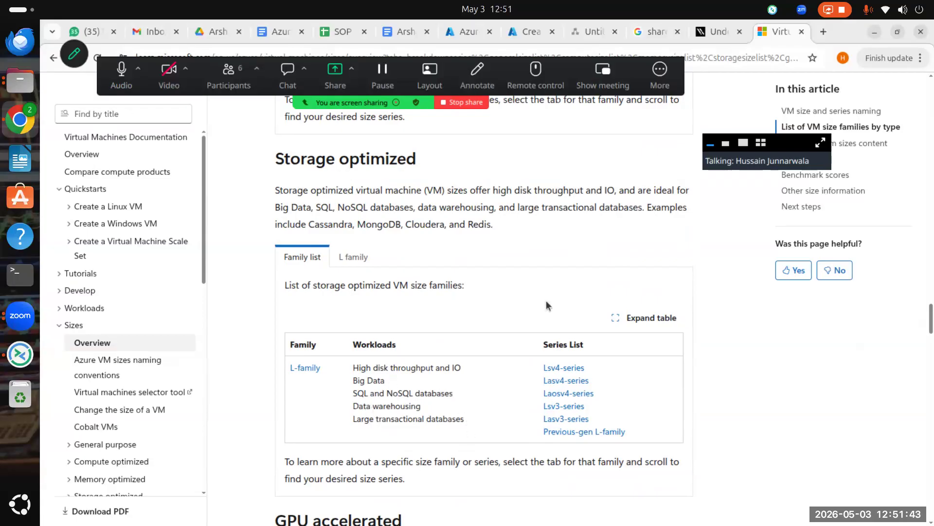
pyautogui.scroll(-6, 330, 303)
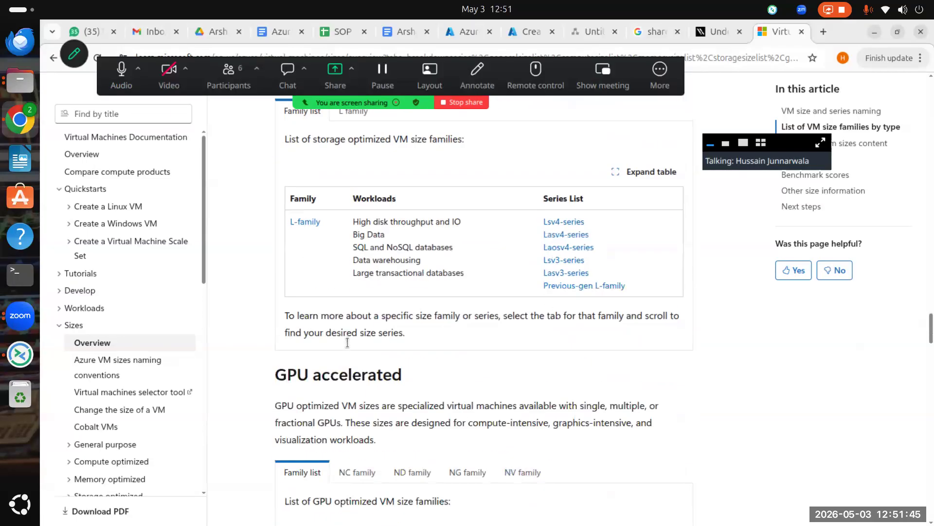
pyautogui.scroll(-2, 417, 343)
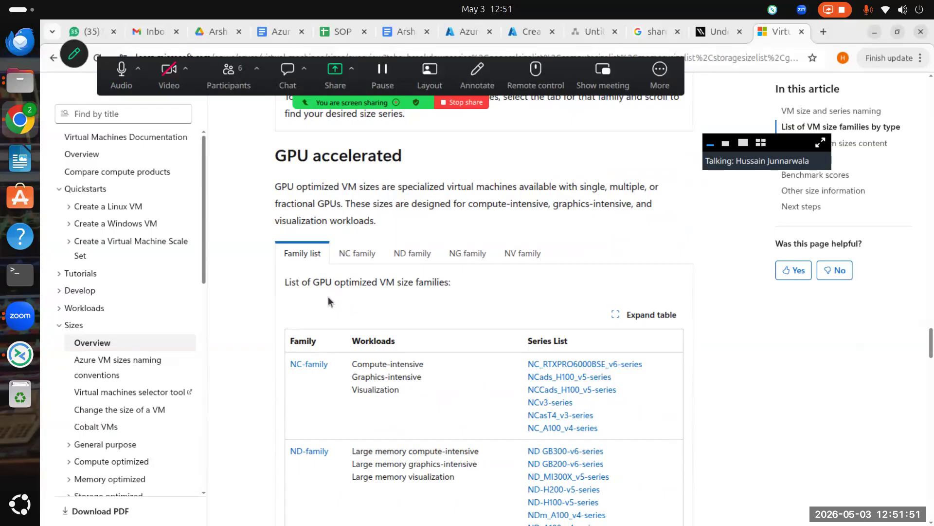
# Step: Skim the rest of the sizes article, then return to the Create a virtual machine form
pyautogui.scroll(-3, 371, 426)
pyautogui.scroll(-2, 320, 242)
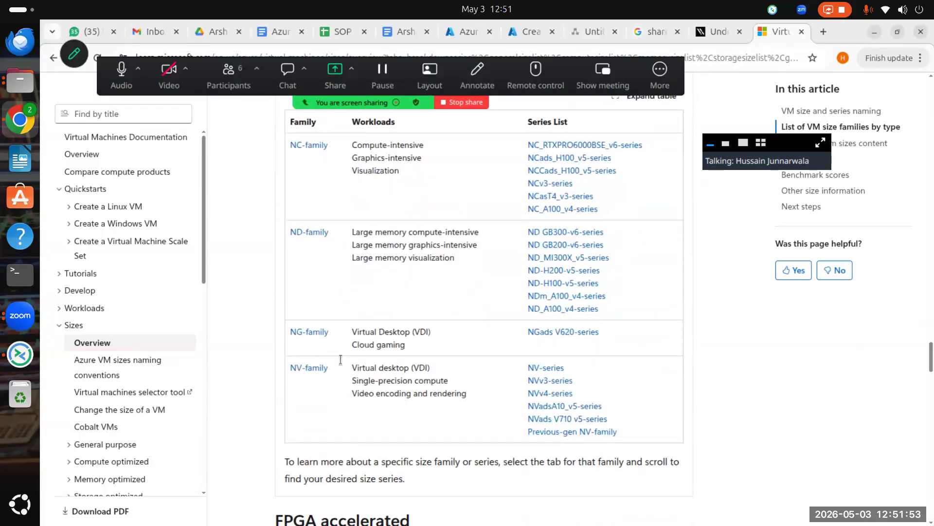
pyautogui.scroll(-8, 361, 365)
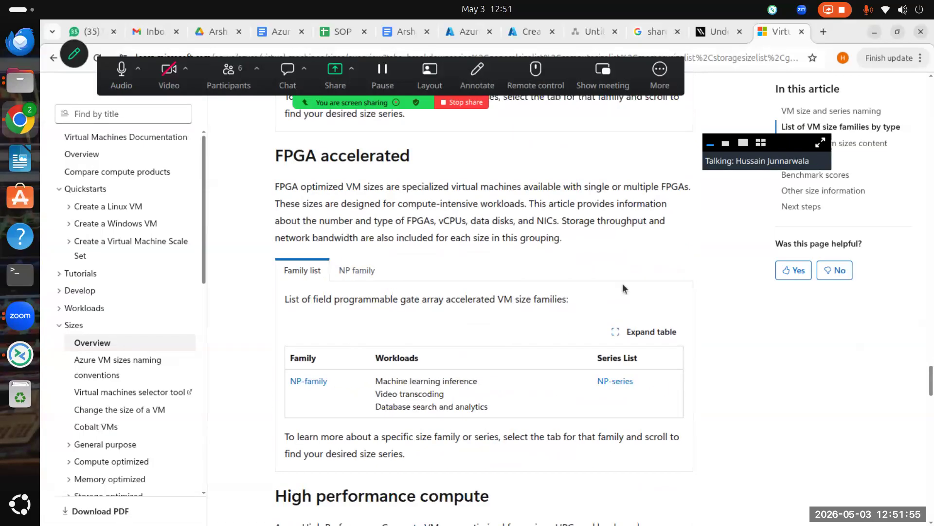
pyautogui.scroll(-3, 548, 334)
pyautogui.scroll(2, 412, 320)
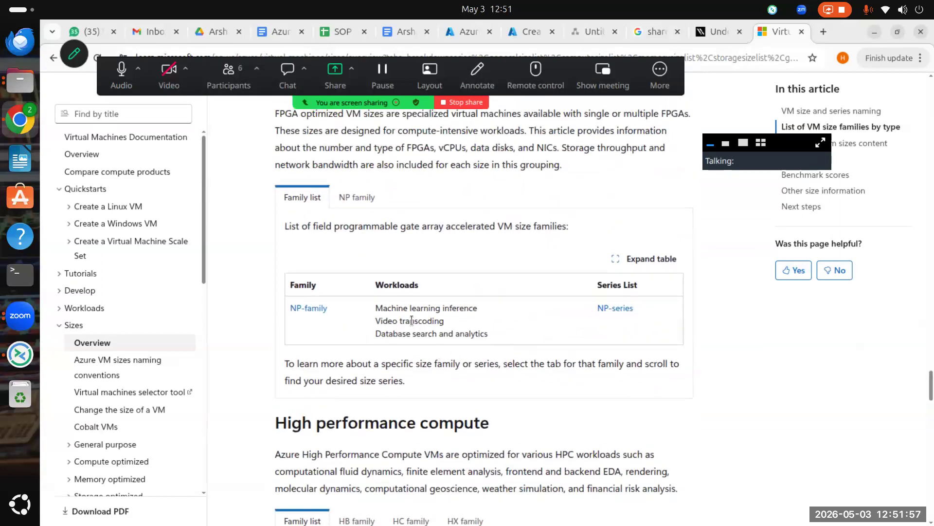
pyautogui.scroll(1, 497, 332)
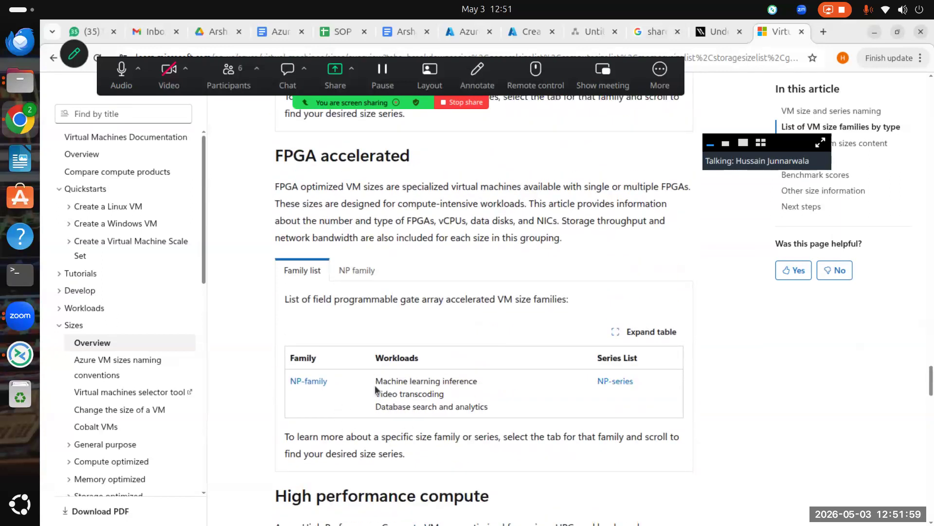
pyautogui.scroll(-2, 471, 402)
pyautogui.scroll(-4, 471, 402)
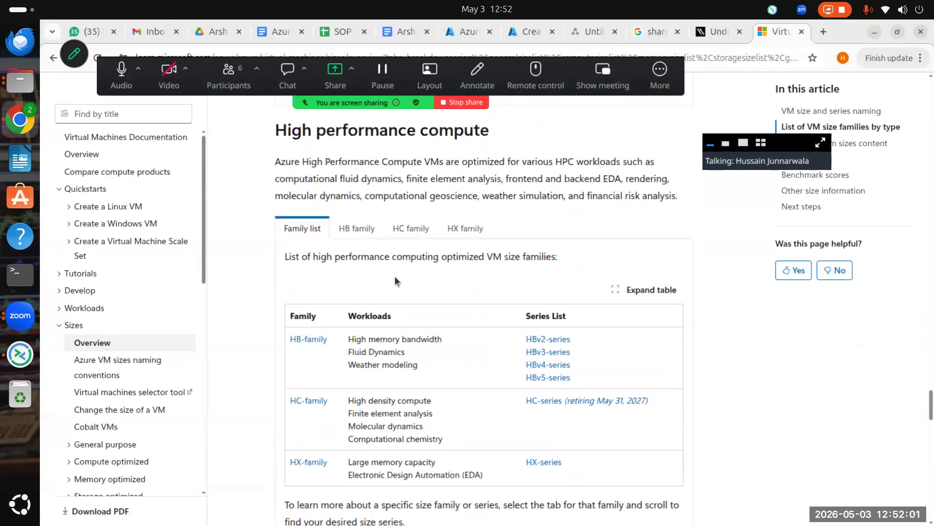
pyautogui.scroll(-2, 572, 301)
pyautogui.scroll(-10, 463, 305)
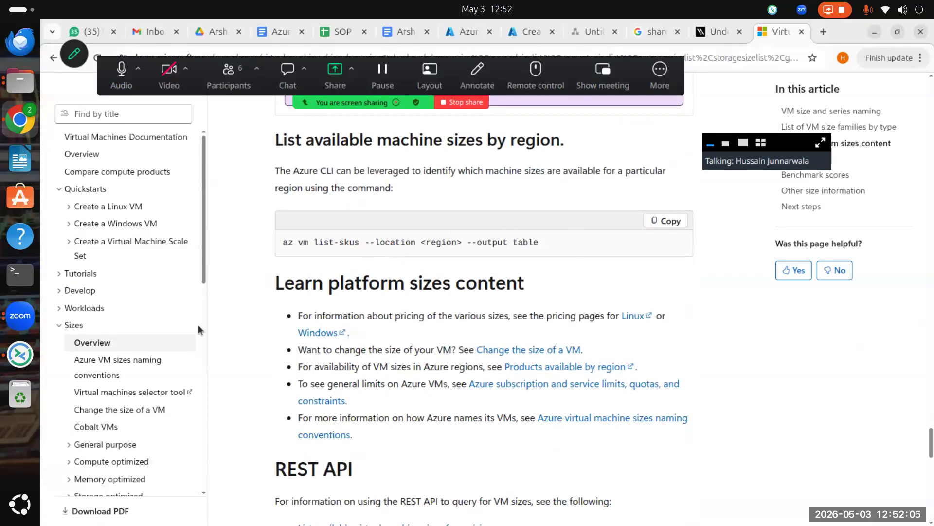
pyautogui.scroll(-3, 510, 238)
pyautogui.scroll(4, 521, 291)
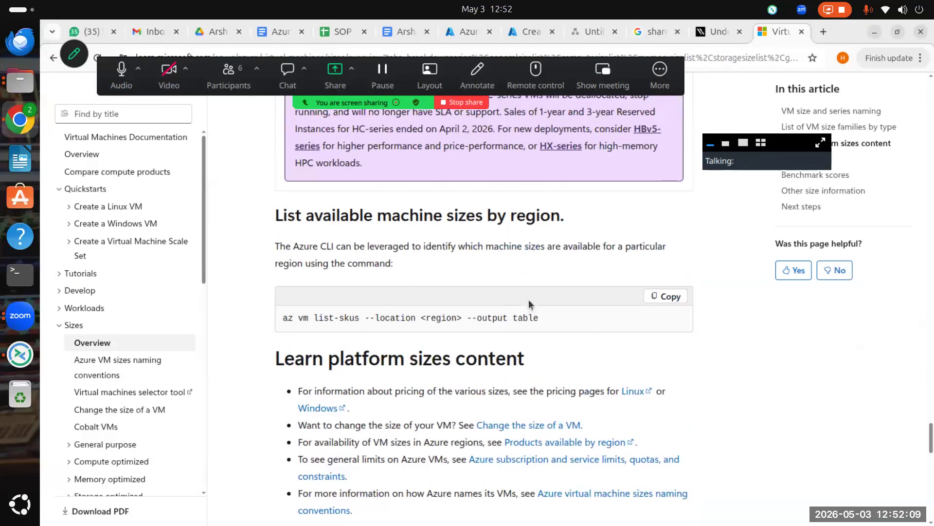
pyautogui.scroll(15, 529, 299)
pyautogui.scroll(20, 451, 265)
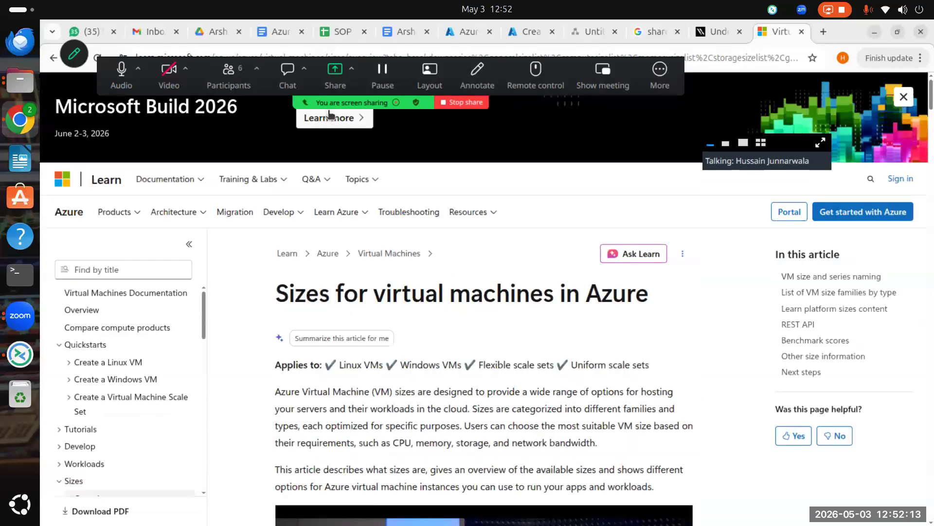
pyautogui.click(527, 31)
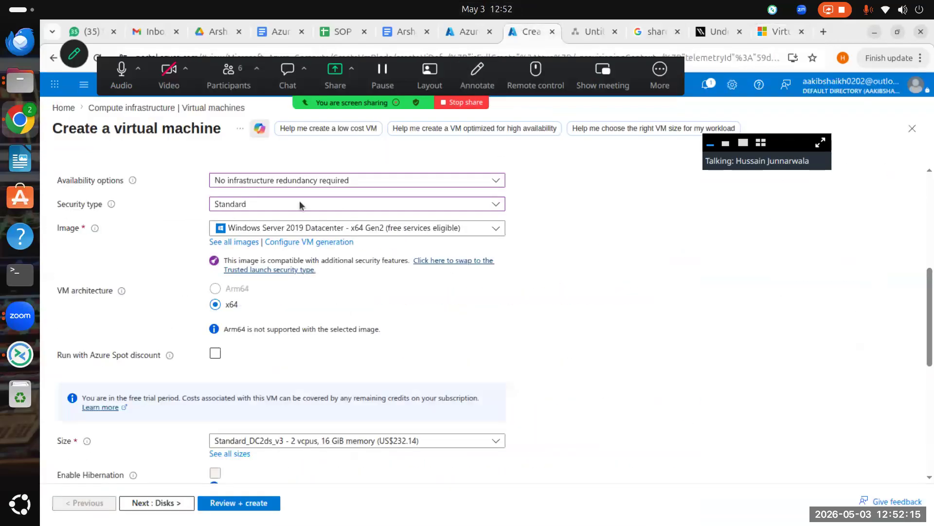
# Step: Change the VM region from (US) East US to (Europe) West Europe
pyautogui.scroll(6, 323, 253)
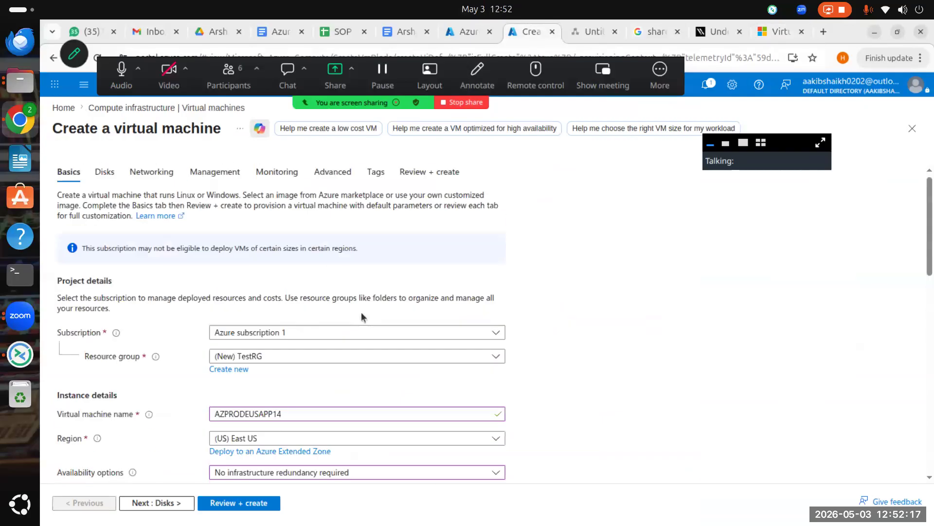
pyautogui.scroll(-3, 368, 313)
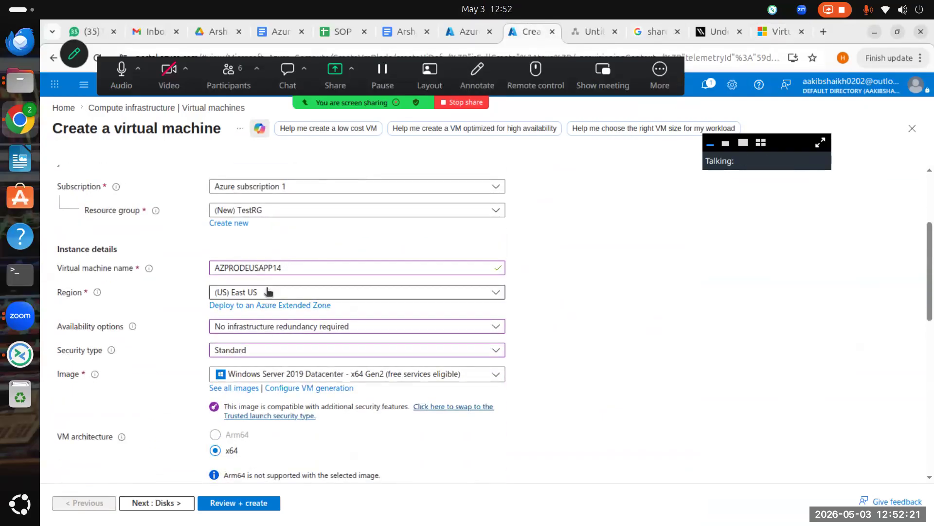
pyautogui.click(256, 298)
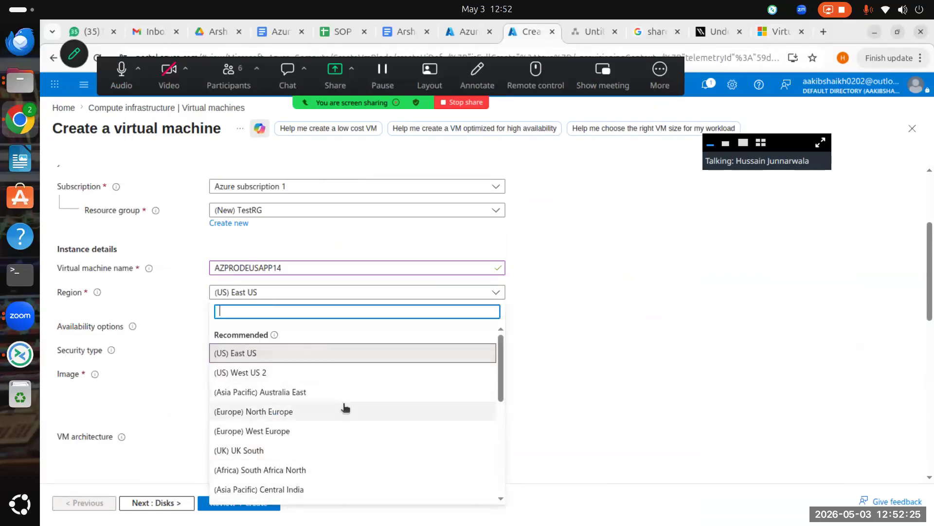
pyautogui.click(282, 432)
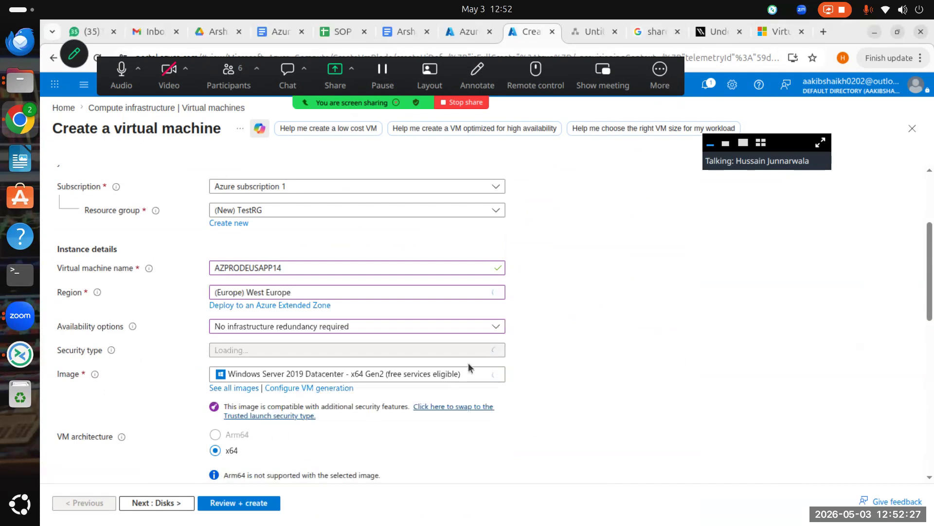
# Step: Rename the virtual machine to AZPRODWEUAPP14, replacing its US region code
pyautogui.click(282, 270)
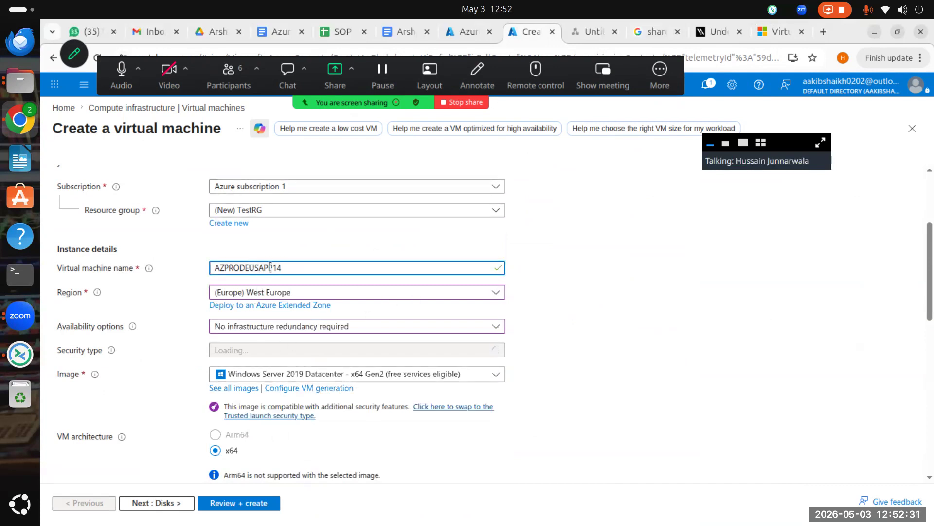
pyautogui.moveTo(259, 267)
pyautogui.mouseDown()
pyautogui.moveTo(251, 263)
pyautogui.moveTo(253, 272)
pyautogui.mouseUp()
pyautogui.click(262, 267)
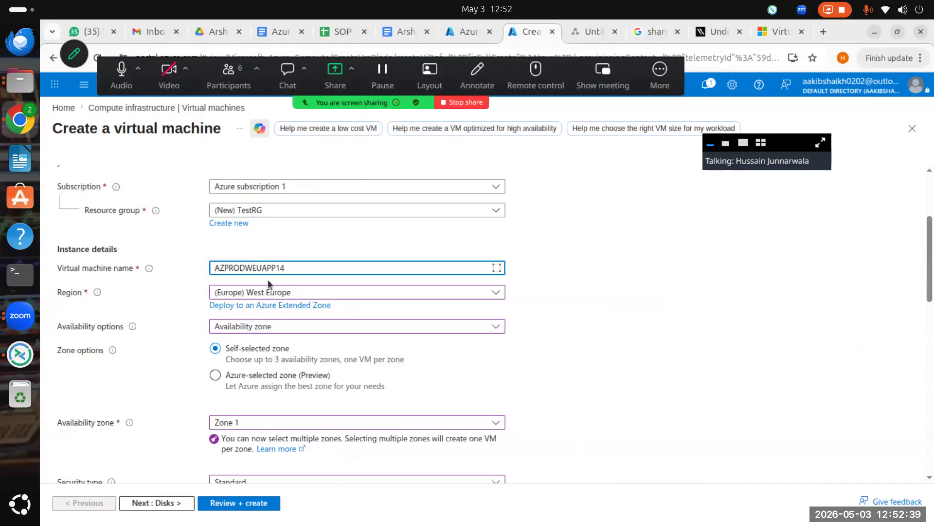
pyautogui.click(649, 273)
# Step: Clear Zone 1, set availability to No infrastructure redundancy required, and show the recommended sizes
pyautogui.scroll(-3, 568, 365)
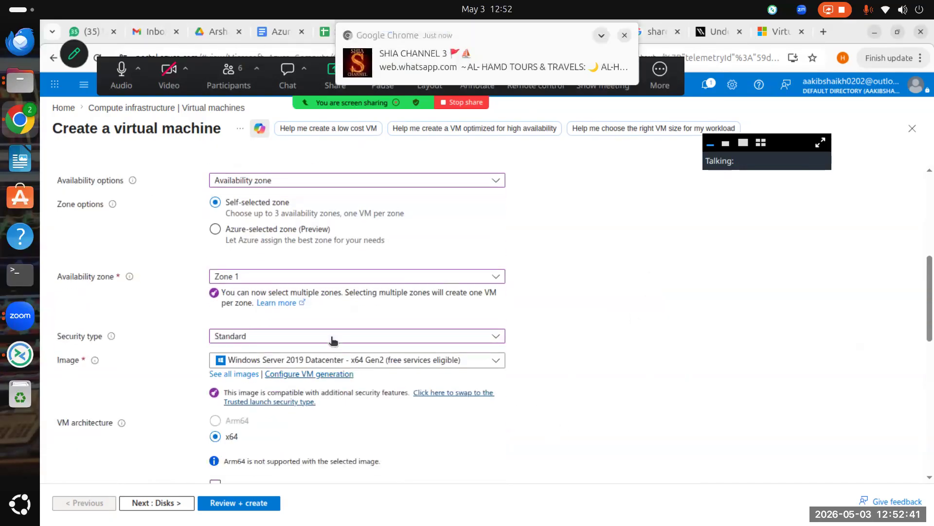
pyautogui.click(300, 274)
pyautogui.click(235, 298)
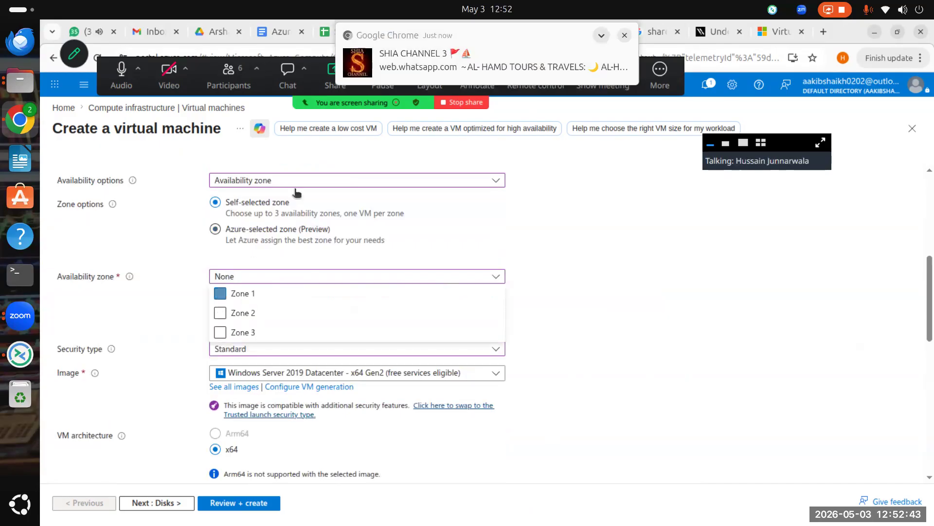
pyautogui.click(284, 180)
pyautogui.click(265, 194)
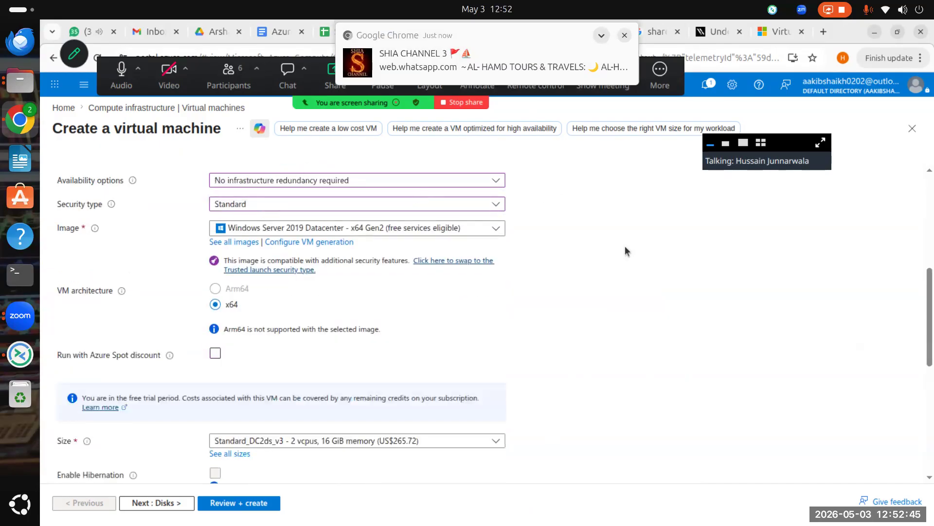
pyautogui.scroll(-2, 534, 322)
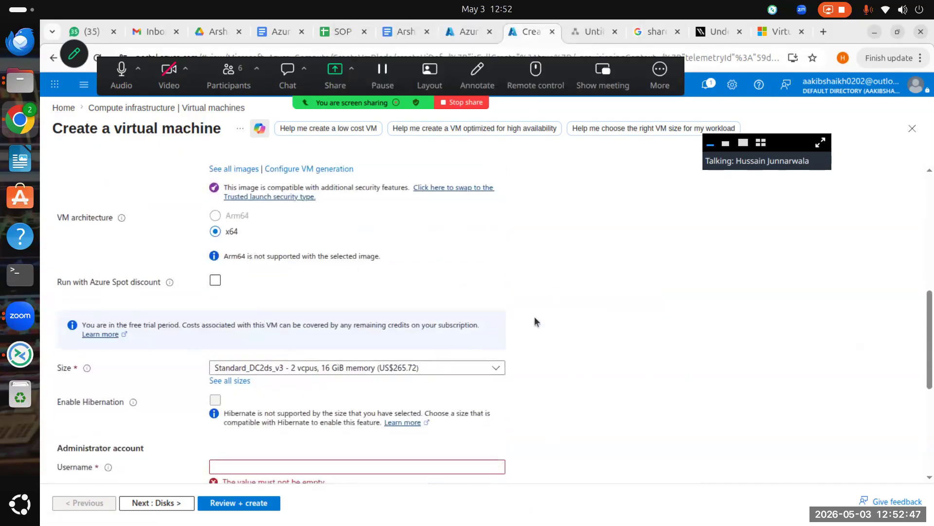
pyautogui.click(399, 368)
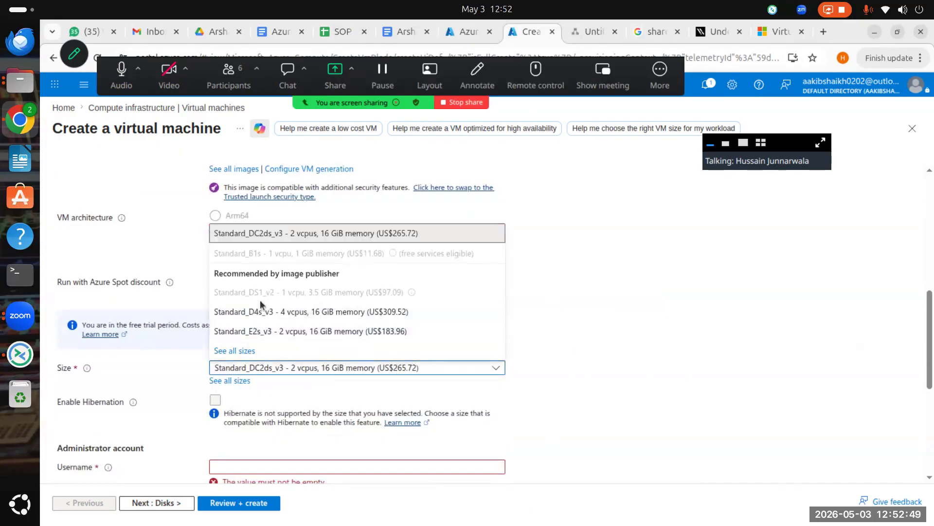
# Step: Browse the full West Europe size catalogue's DC-Series and B-Series v2 groups, then return to the Learn sizes article
pyautogui.click(230, 381)
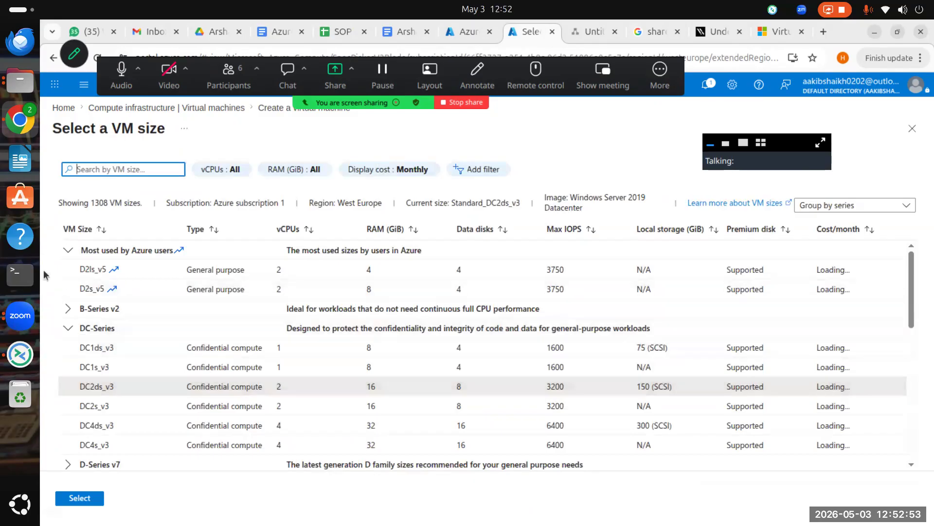
pyautogui.click(68, 328)
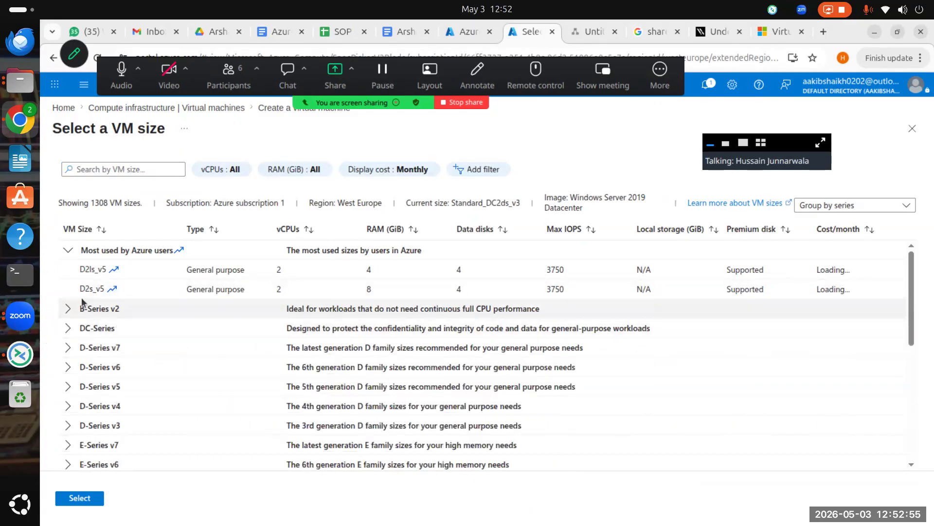
pyautogui.click(69, 250)
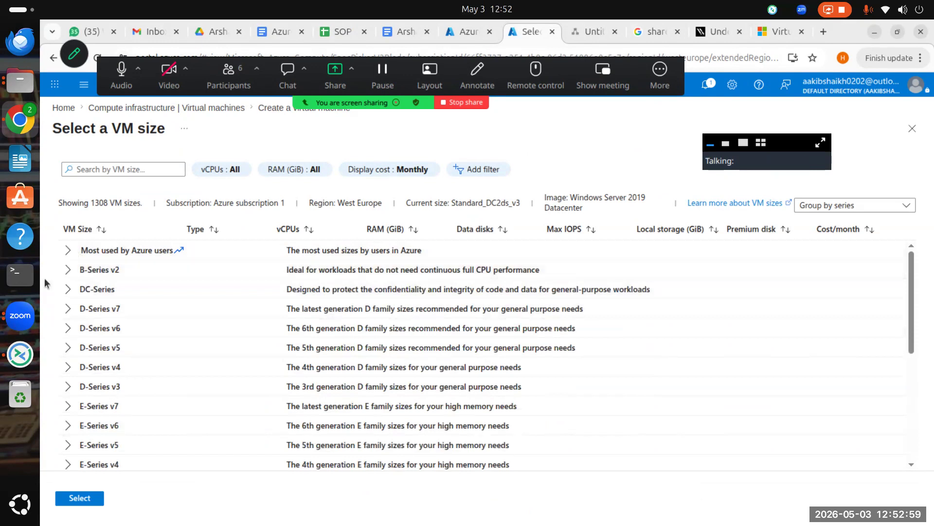
pyautogui.click(68, 270)
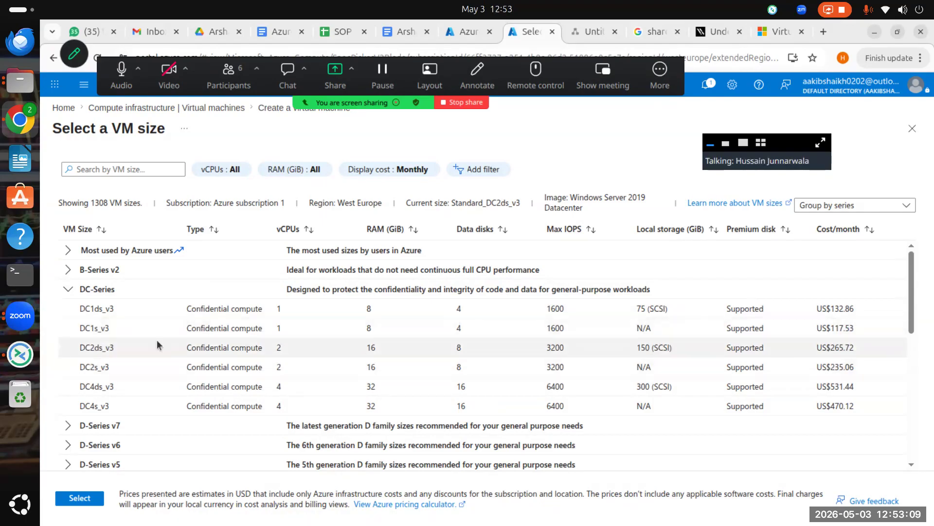
pyautogui.click(69, 270)
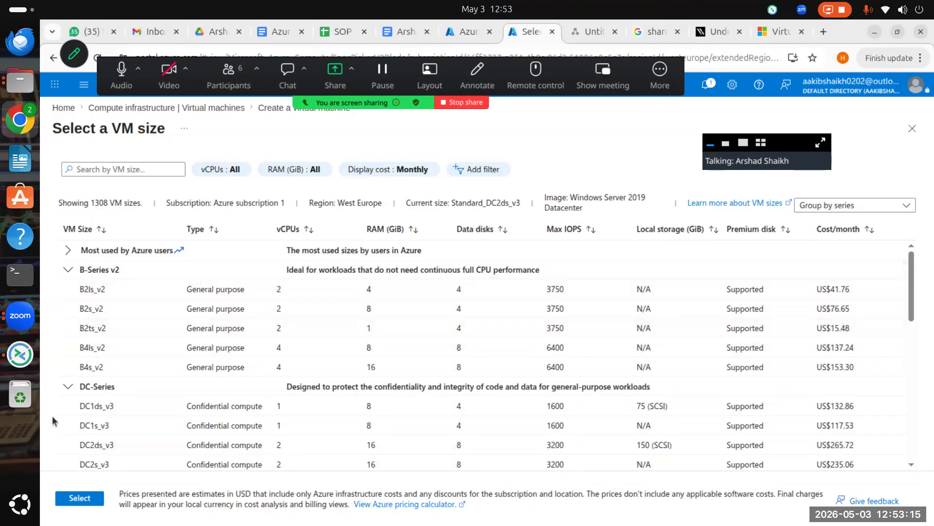
pyautogui.click(68, 386)
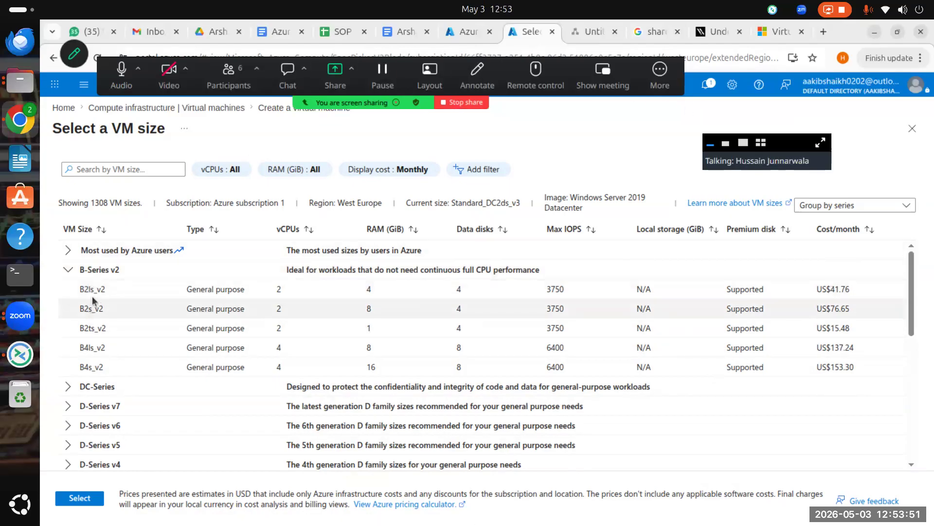
pyautogui.click(779, 31)
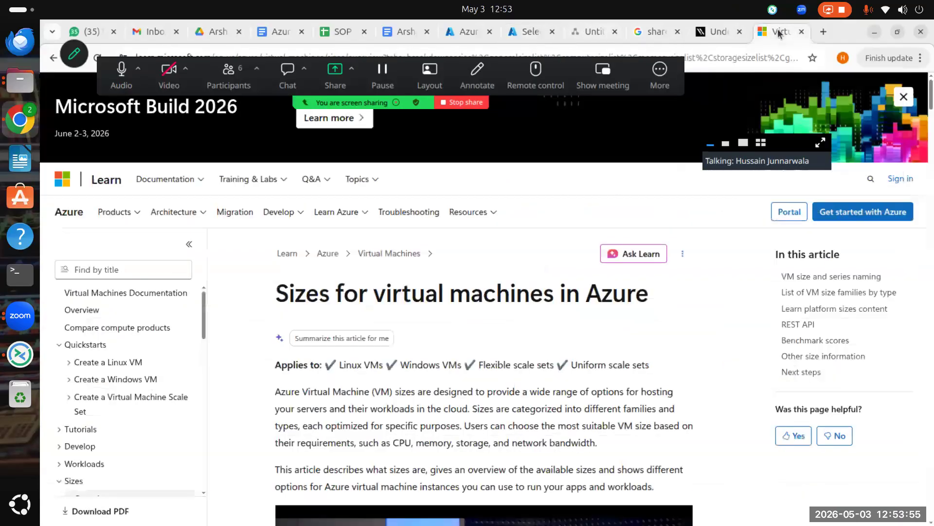
# Step: Read the article's 'Name structure breakdown' section, then go back to the Select a VM size list
pyautogui.scroll(-12, 528, 351)
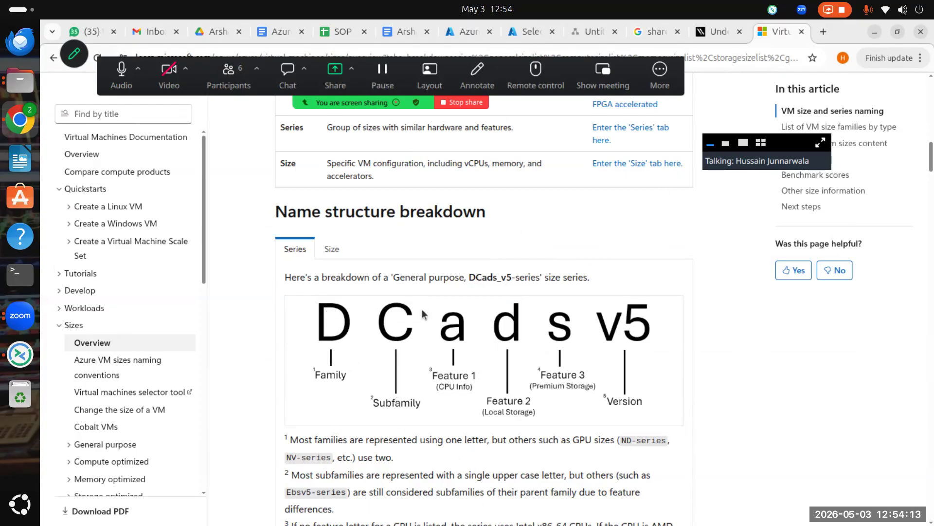
pyautogui.moveTo(463, 313); pyautogui.dragTo(449, 347)
pyautogui.scroll(-5, 640, 364)
pyautogui.scroll(6, 521, 313)
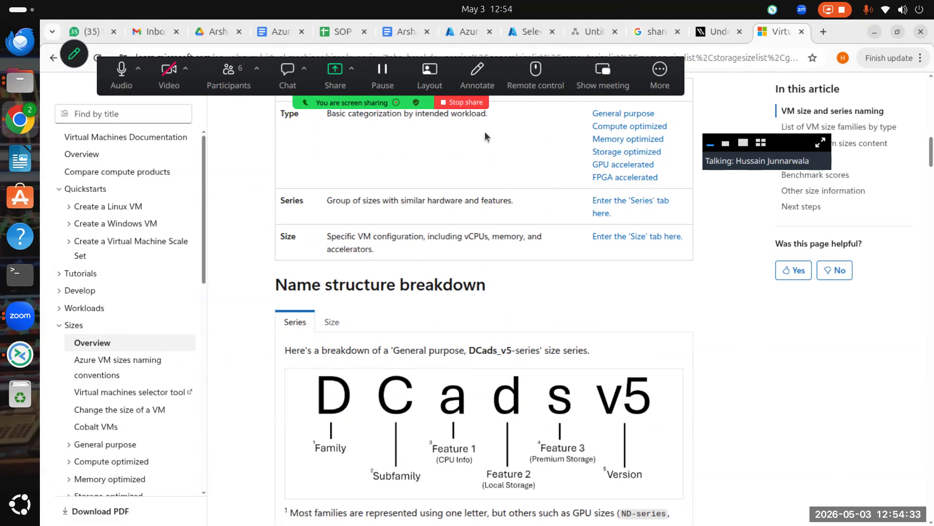
pyautogui.click(528, 35)
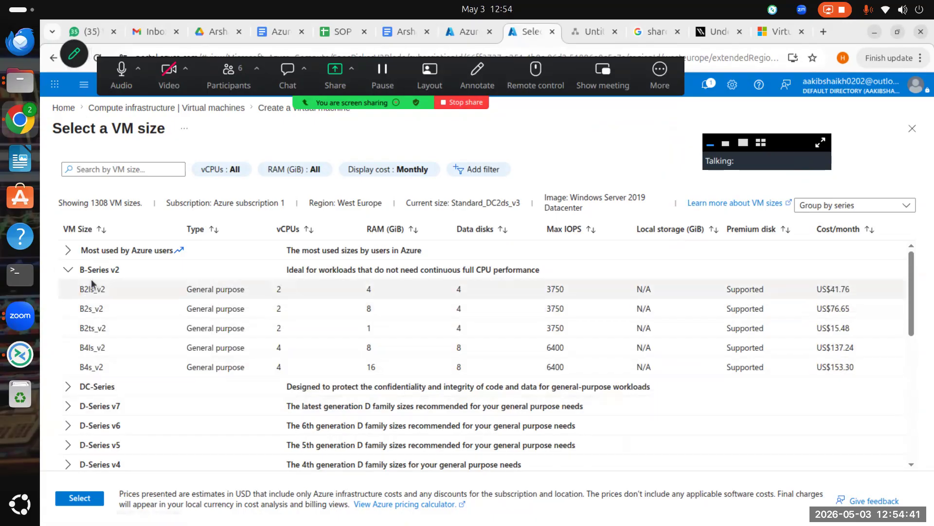
# Step: Pick Standard_D4s_v3 (4 vCPUs, 16 GiB, US$309.52/month) from the D-Series v3 group
pyautogui.scroll(-3, 102, 320)
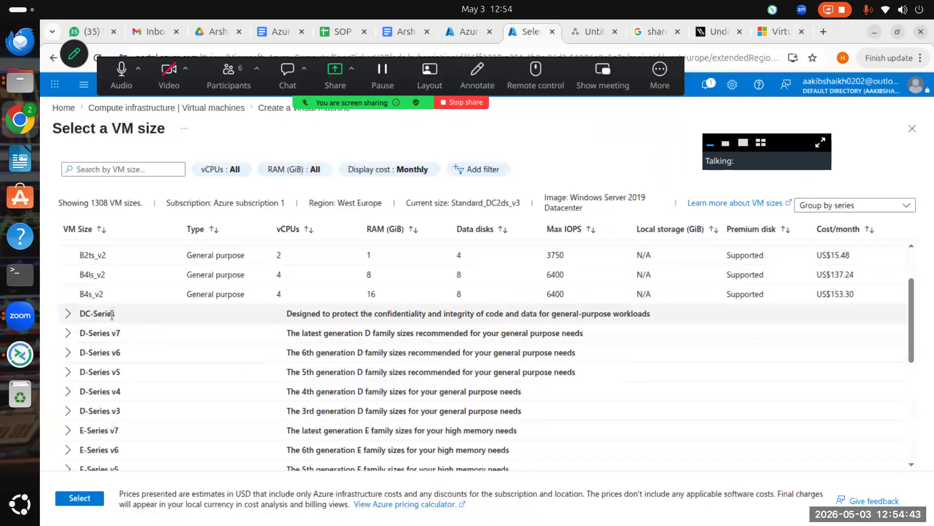
pyautogui.scroll(-3, 66, 340)
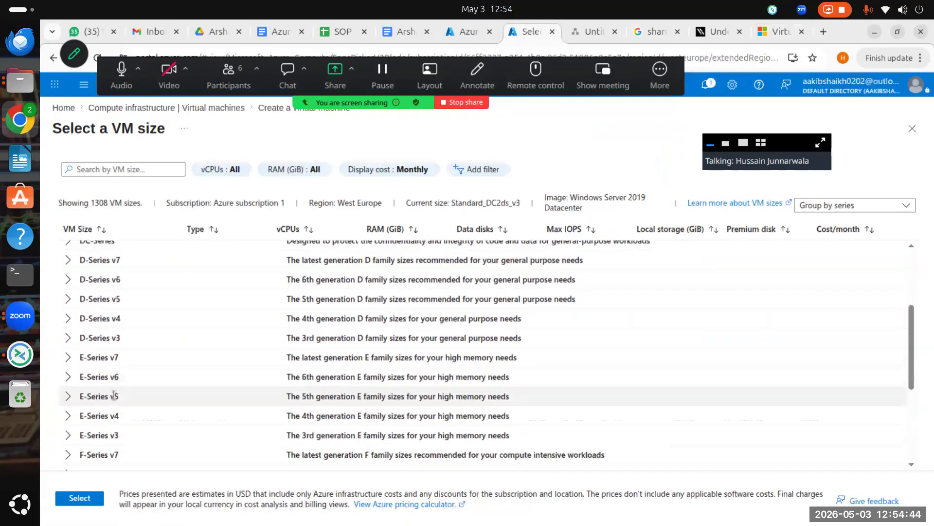
pyautogui.click(64, 341)
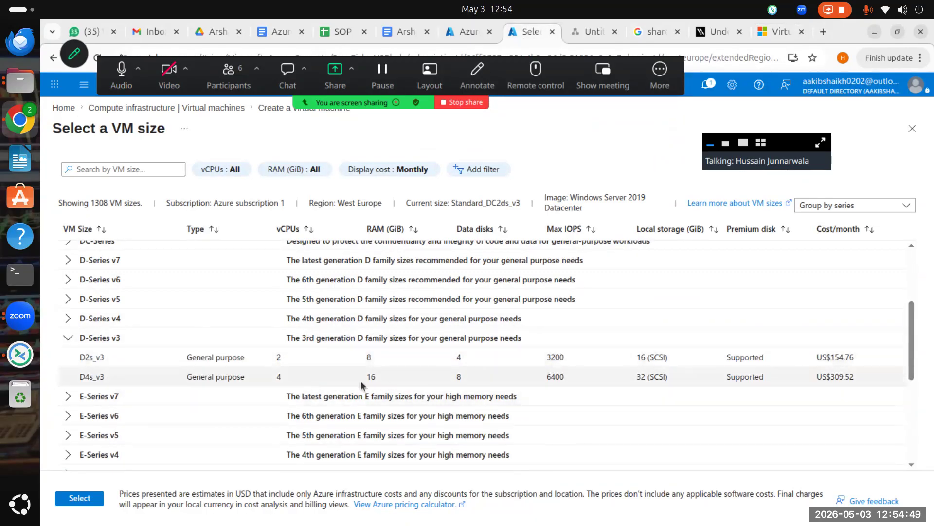
pyautogui.click(101, 377)
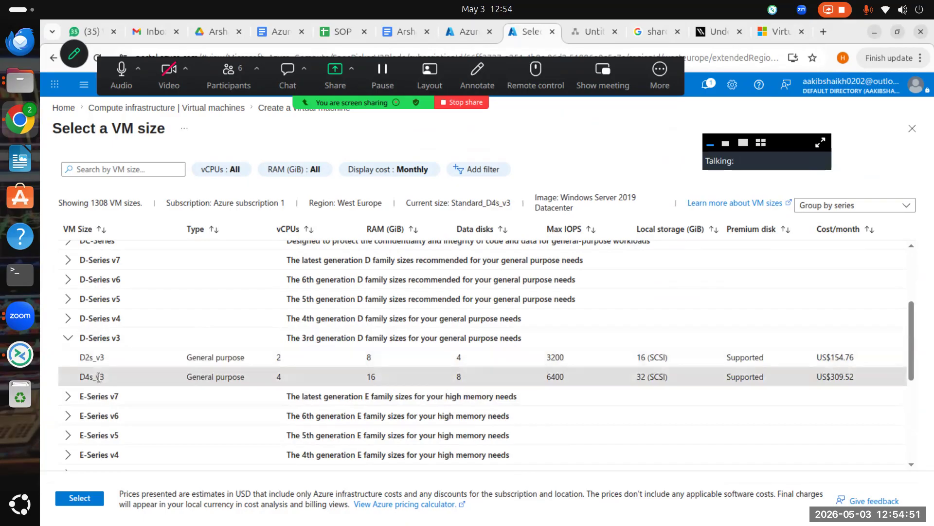
pyautogui.scroll(-1, 364, 319)
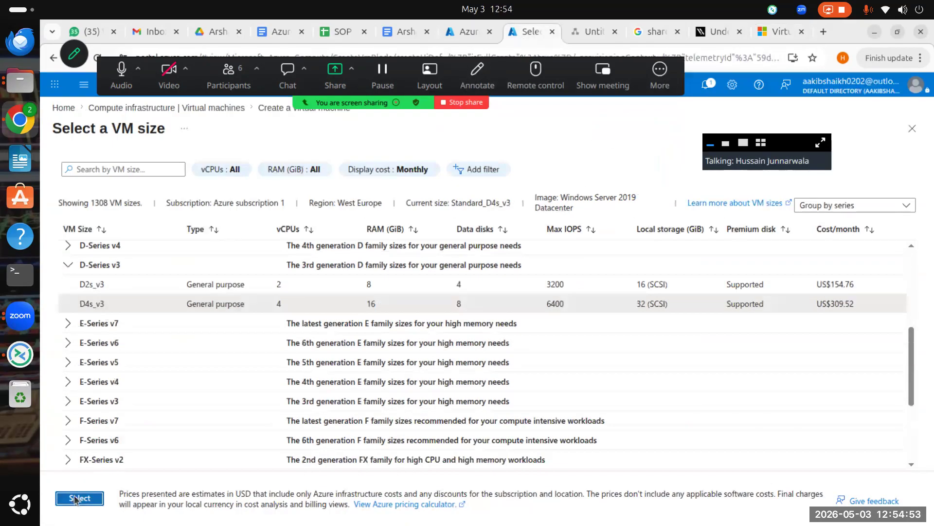
pyautogui.click(79, 498)
pyautogui.scroll(-3, 411, 322)
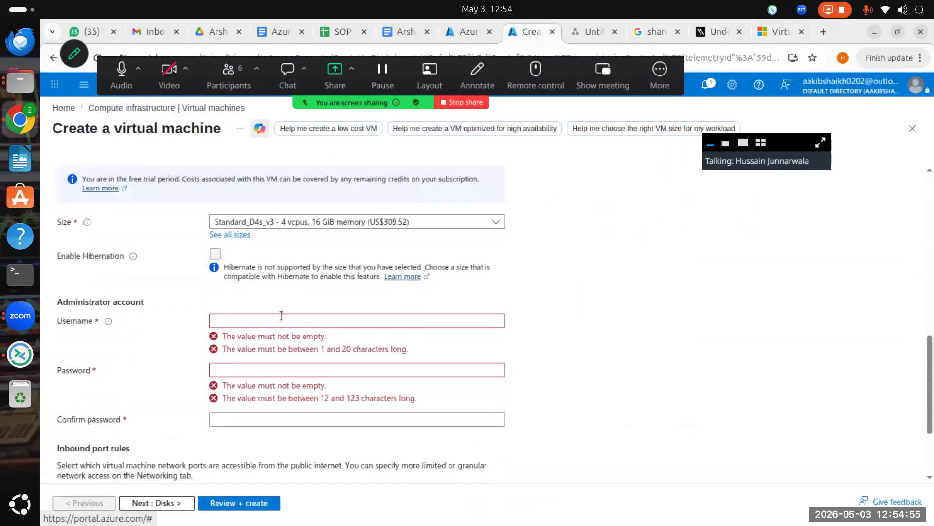
# Step: Use the suggested administrator username and enter a password plus its matching confirmation
pyautogui.click(281, 317)
pyautogui.click(321, 348)
pyautogui.click(295, 348)
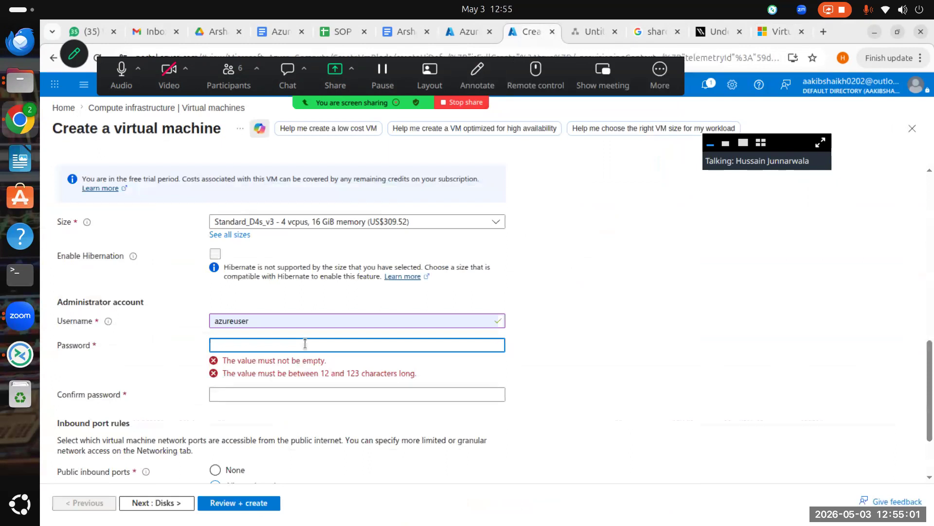
pyautogui.write('•••••')
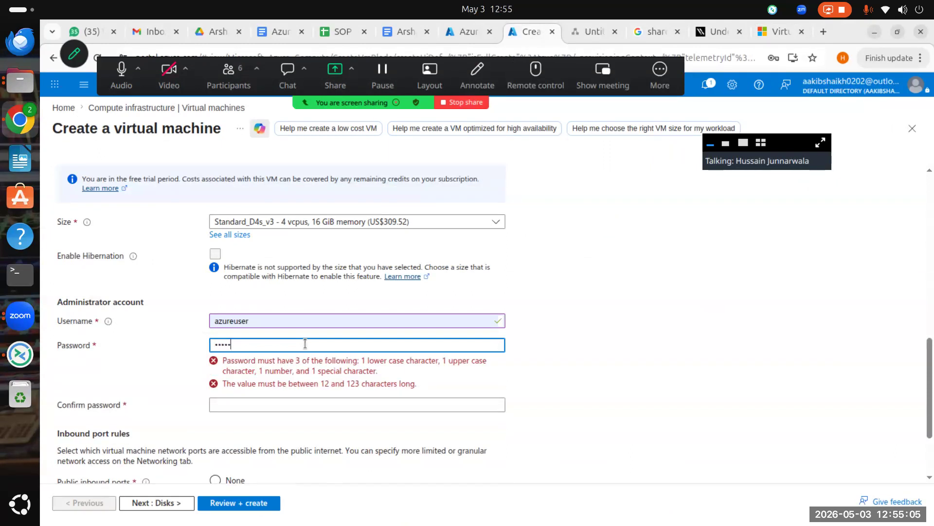
pyautogui.write('•••')
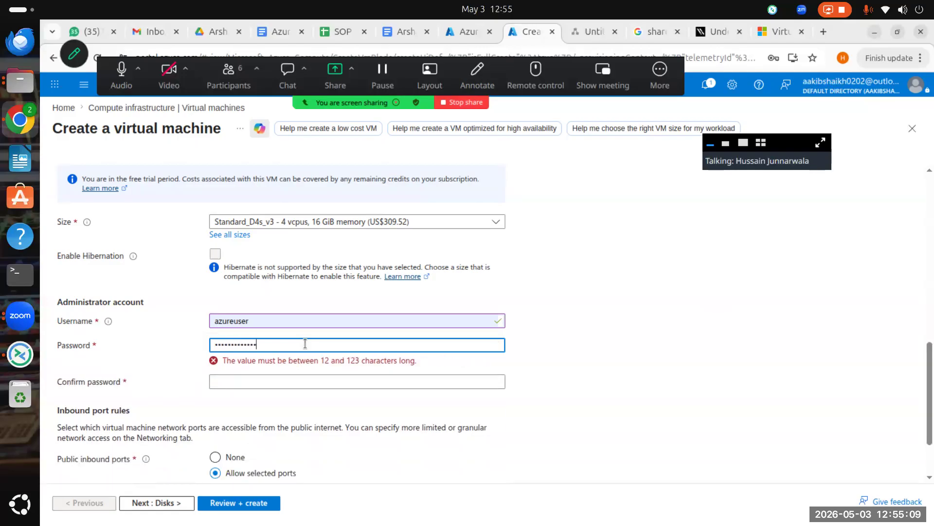
pyautogui.write('•')
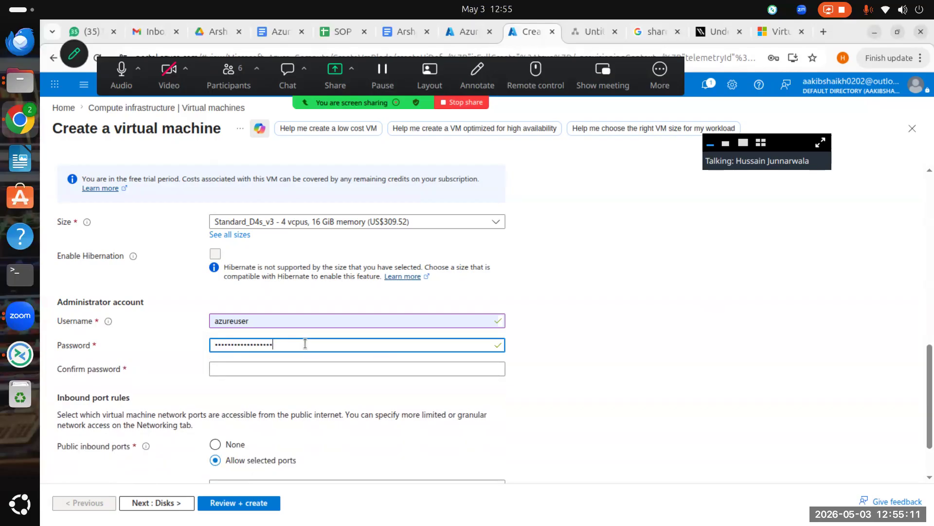
pyautogui.click(285, 370)
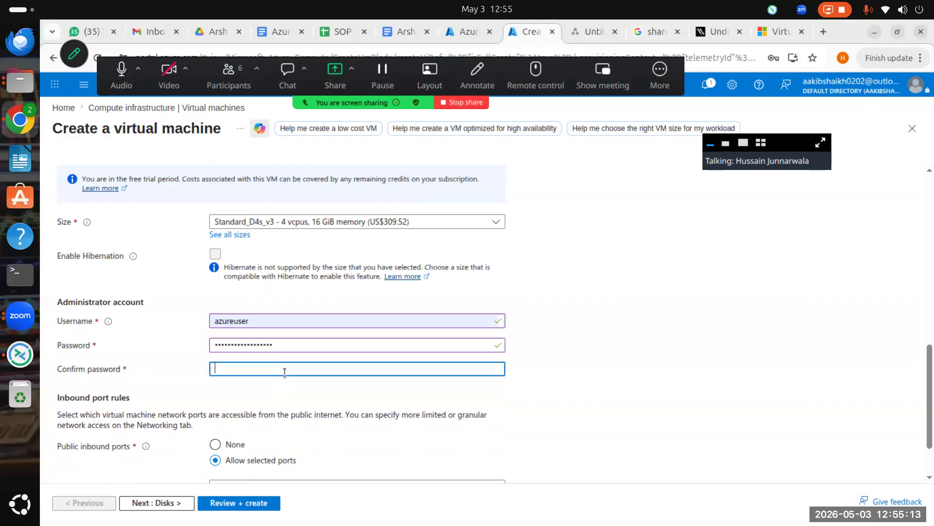
pyautogui.write('•••••')
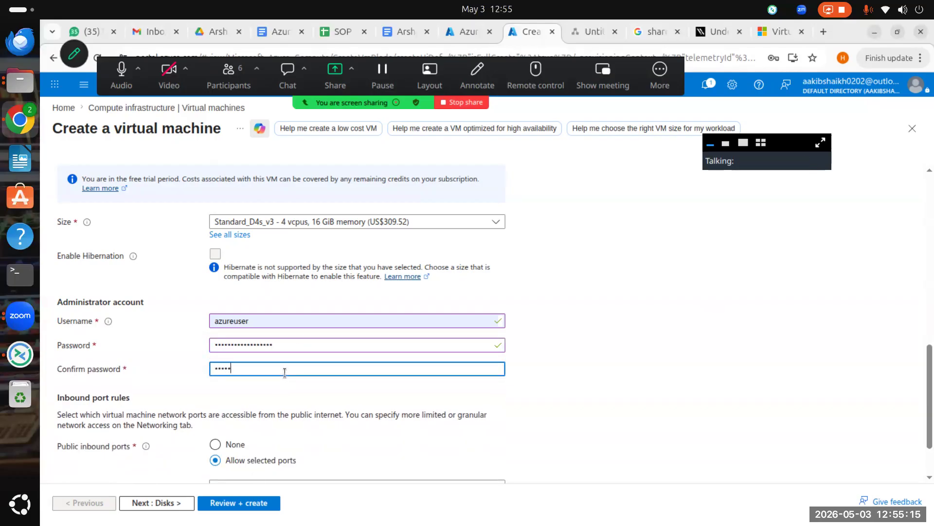
pyautogui.write('••')
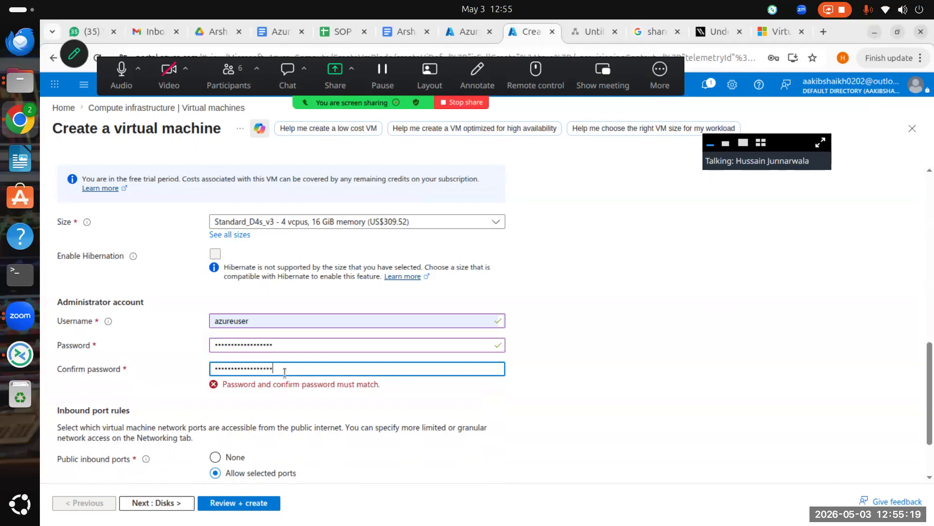
pyautogui.write('•')
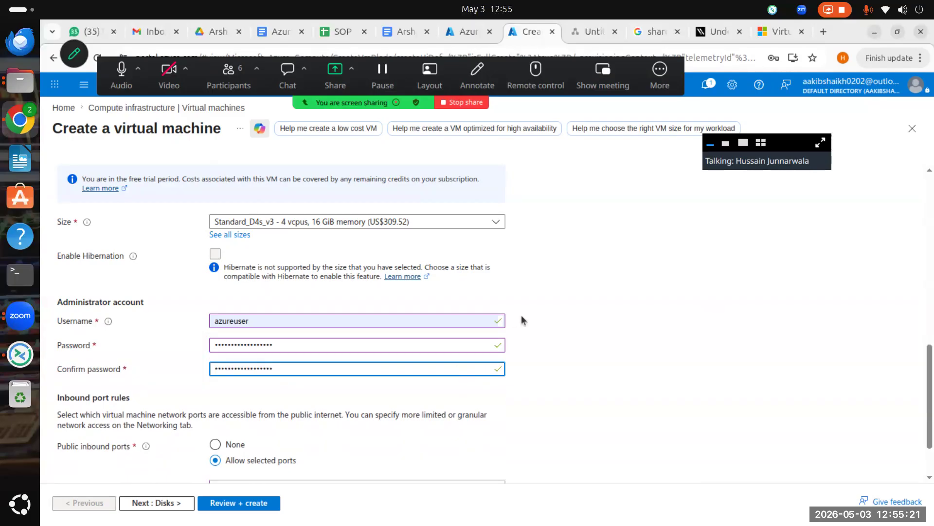
pyautogui.click(567, 335)
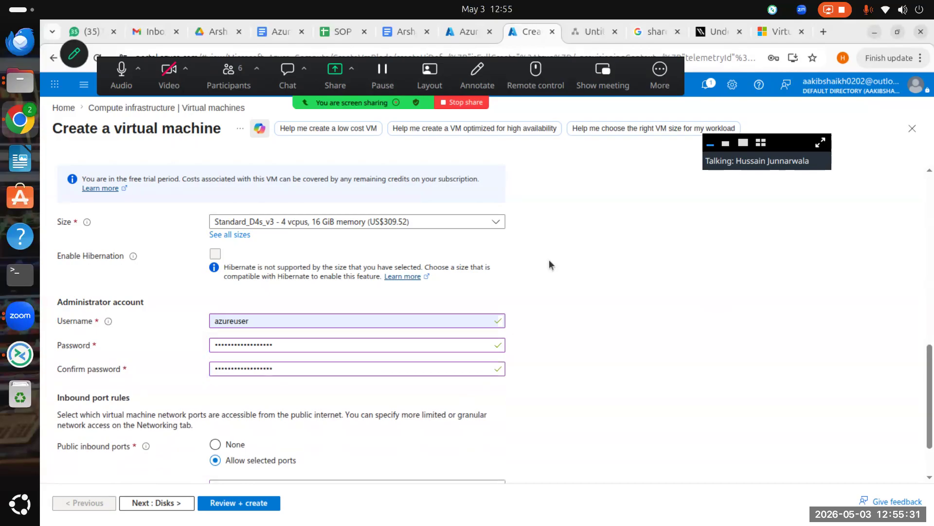
# Step: Set public inbound ports to Allow selected ports and tick RDP (3389) in the port list
pyautogui.scroll(-3, 331, 321)
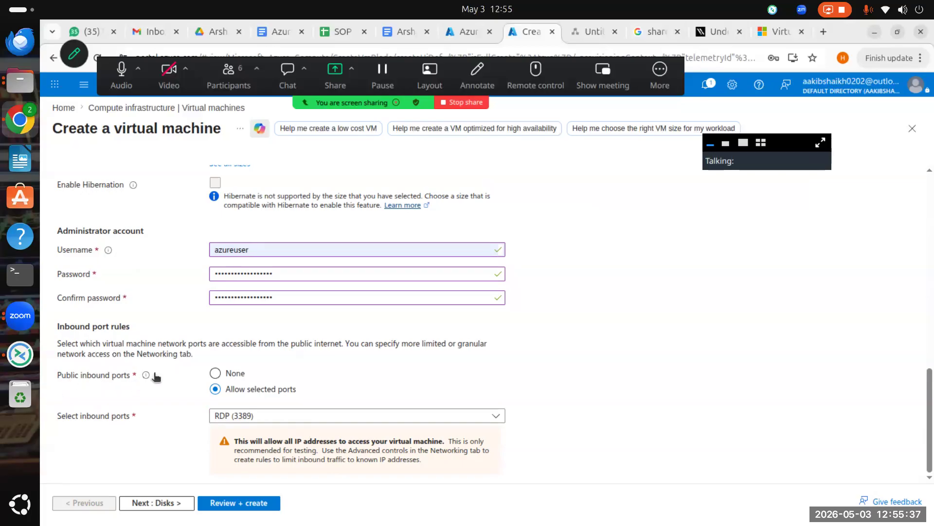
pyautogui.click(215, 373)
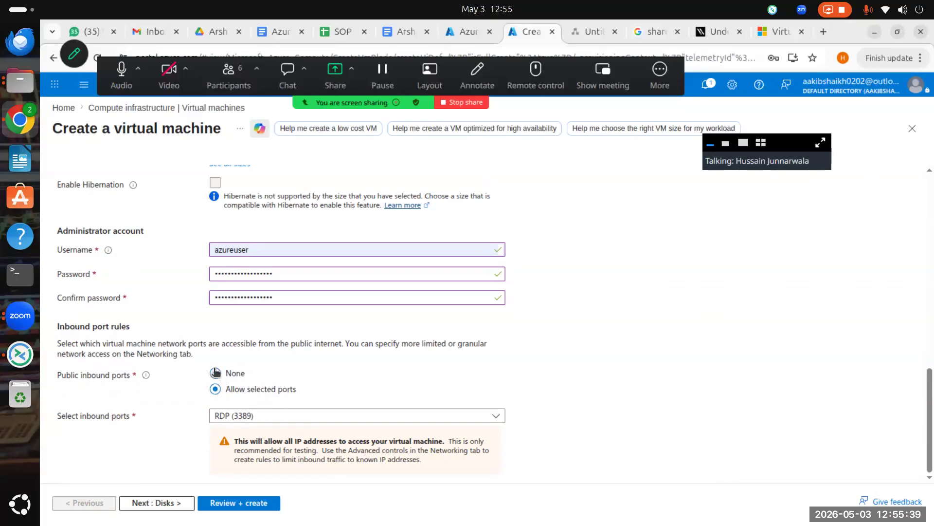
pyautogui.click(217, 399)
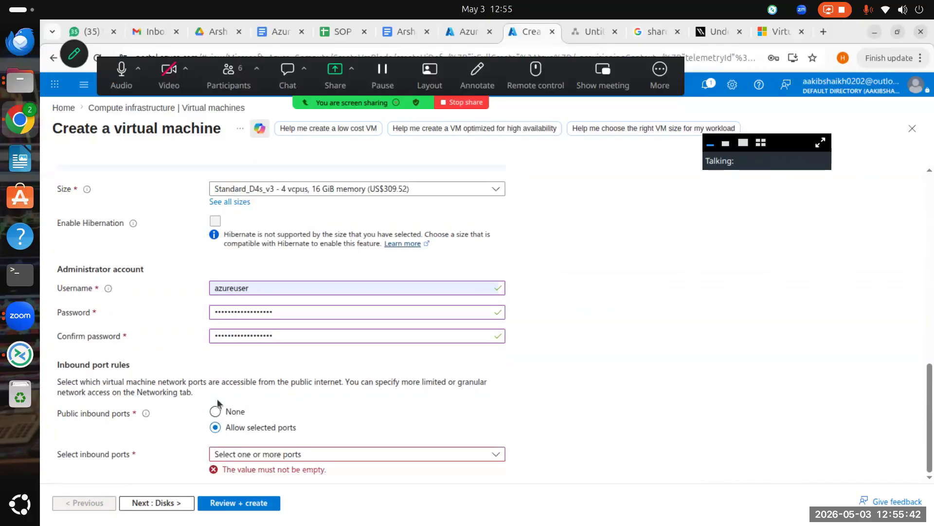
pyautogui.click(380, 454)
pyautogui.click(370, 374)
pyautogui.click(340, 457)
pyautogui.click(271, 416)
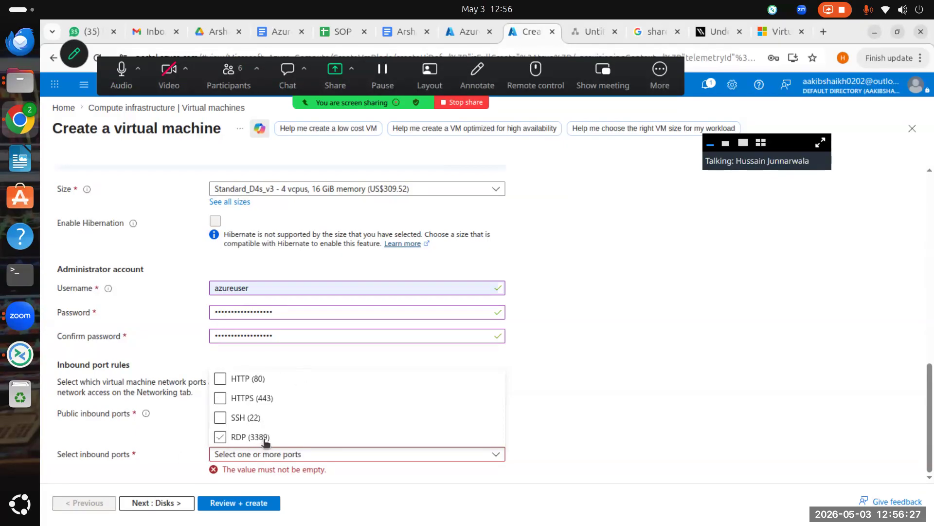
# Step: Allow inbound RDP (3389), HTTP (80) and HTTPS (443), then go to the Disks tab
pyautogui.click(220, 436)
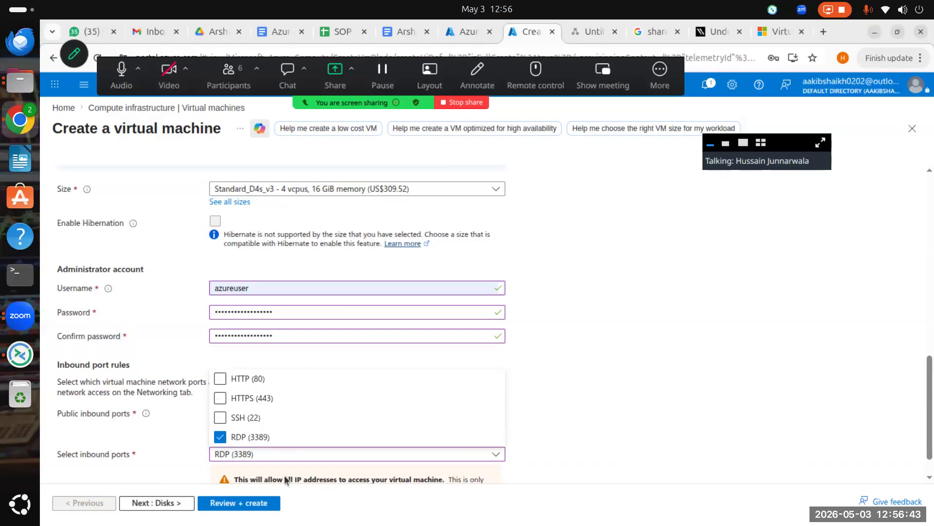
pyautogui.click(220, 379)
pyautogui.click(220, 397)
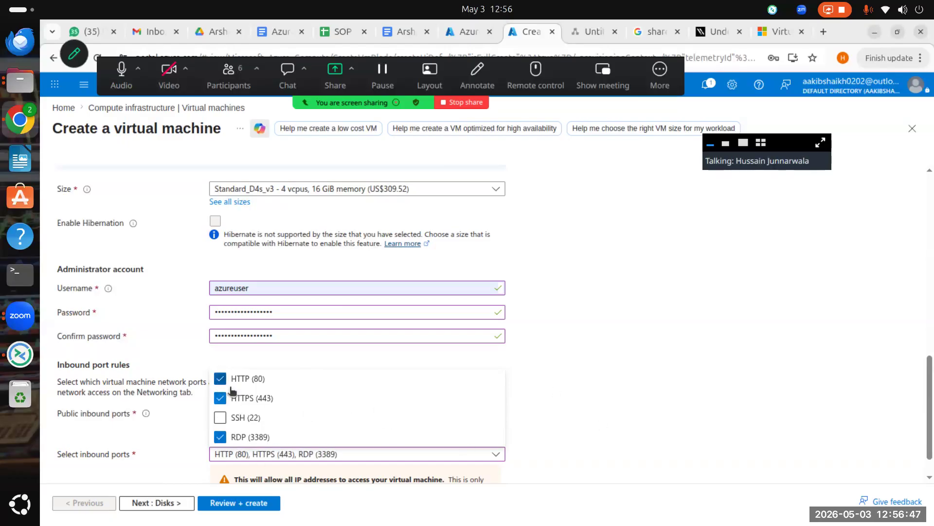
pyautogui.click(644, 424)
pyautogui.scroll(-1, 310, 420)
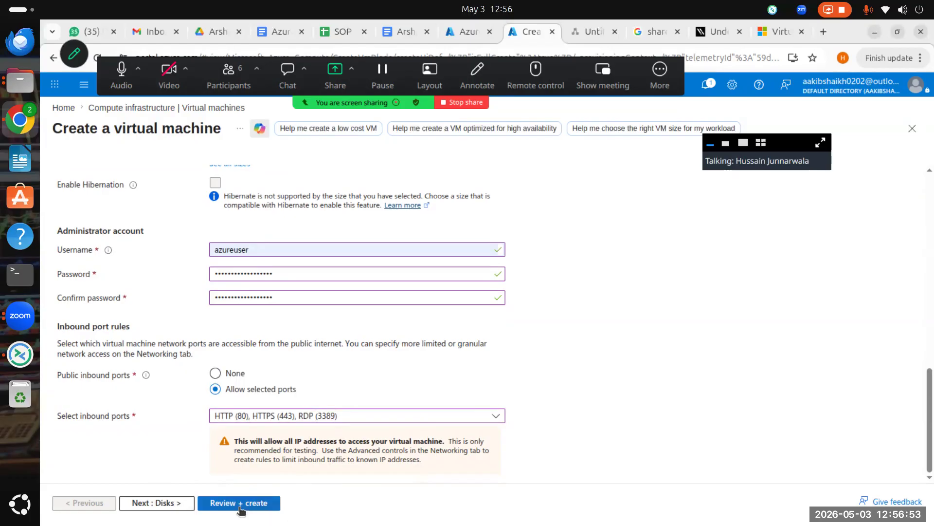
pyautogui.click(160, 504)
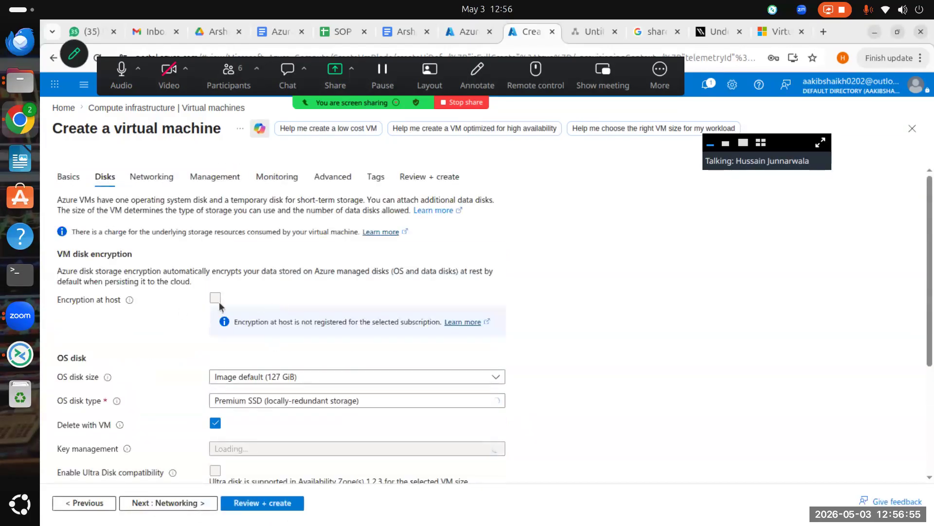
# Step: Review OS disk sizes keeping Image default (127 GiB), then list the OS disk types
pyautogui.scroll(-3, 250, 319)
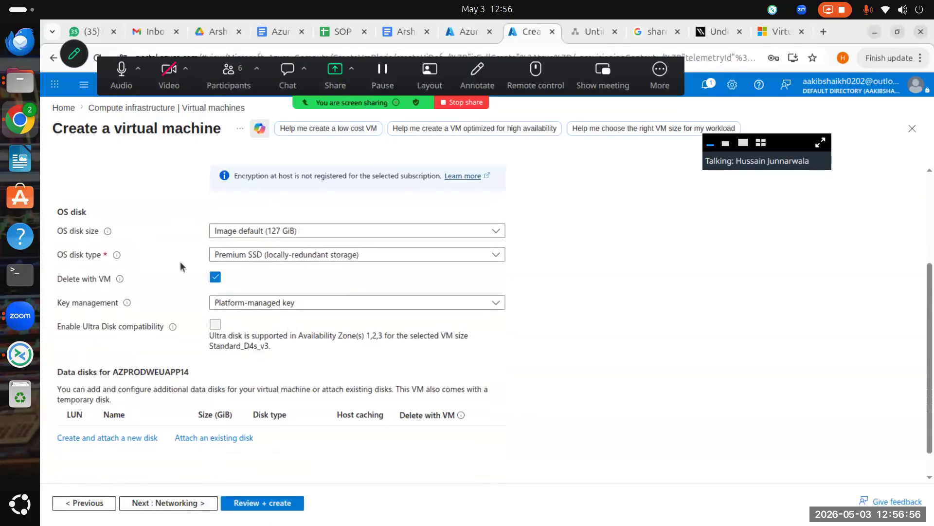
pyautogui.click(293, 233)
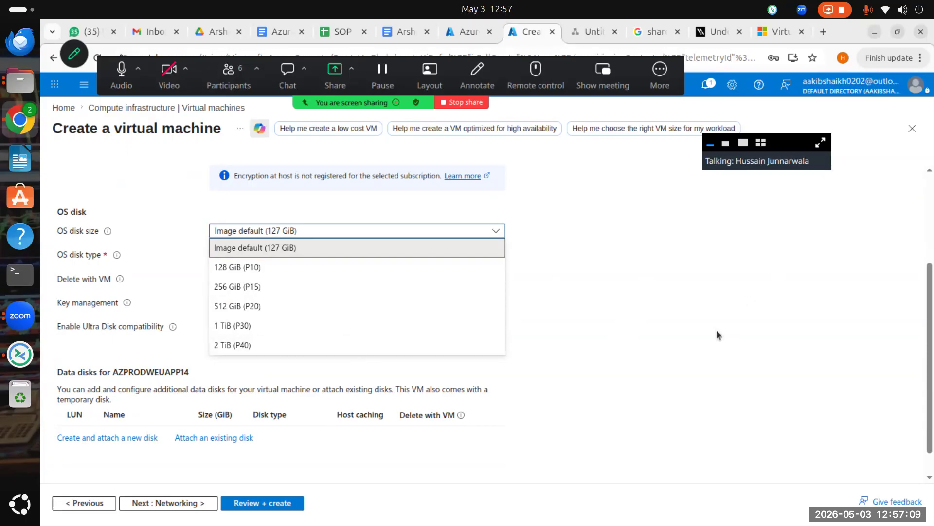
pyautogui.click(686, 286)
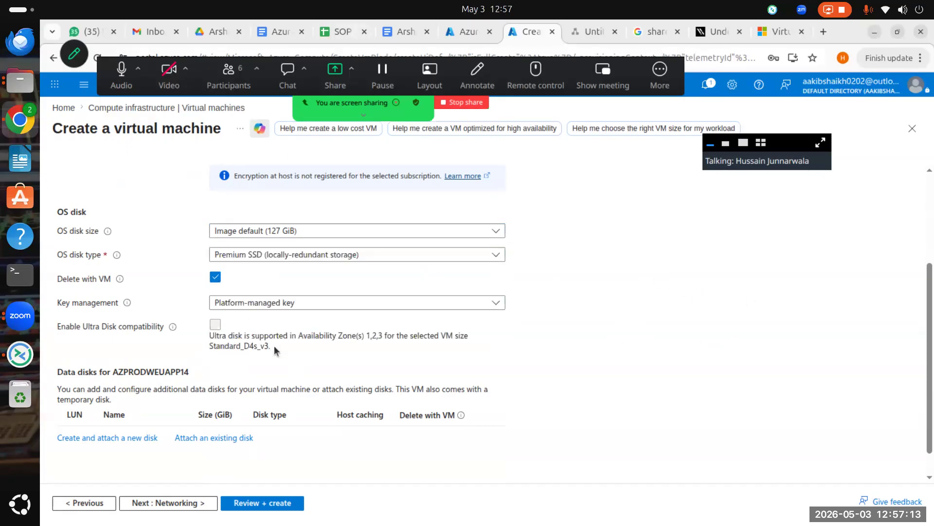
pyautogui.click(301, 254)
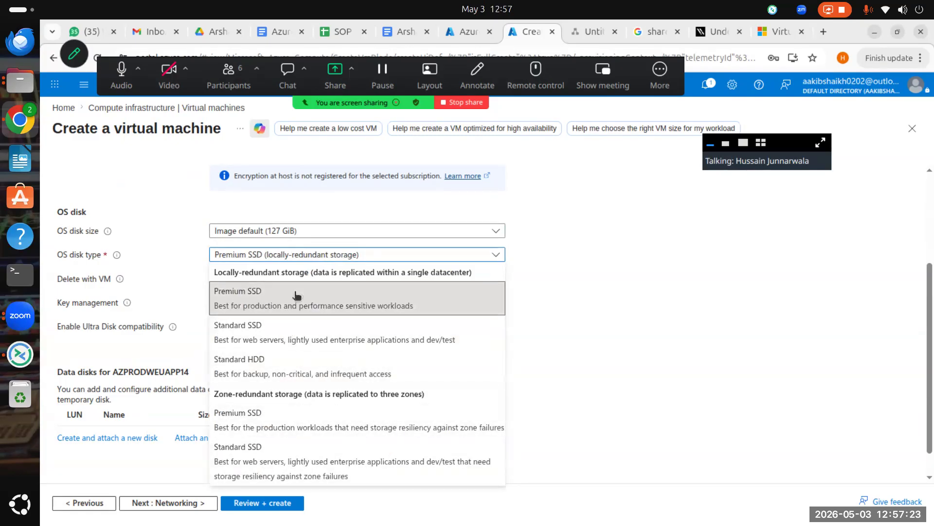
# Step: Set the OS disk type to Standard SSD (locally-redundant storage)
pyautogui.click(310, 329)
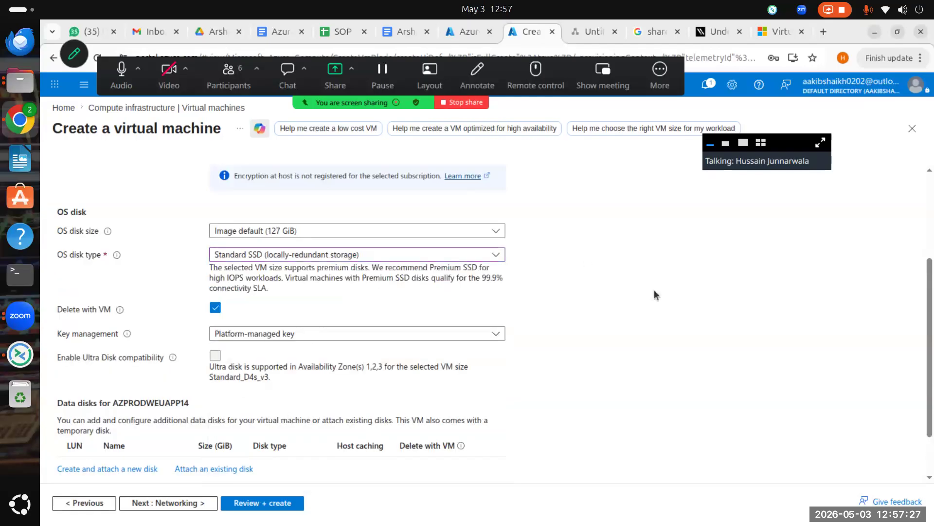
pyautogui.click(305, 257)
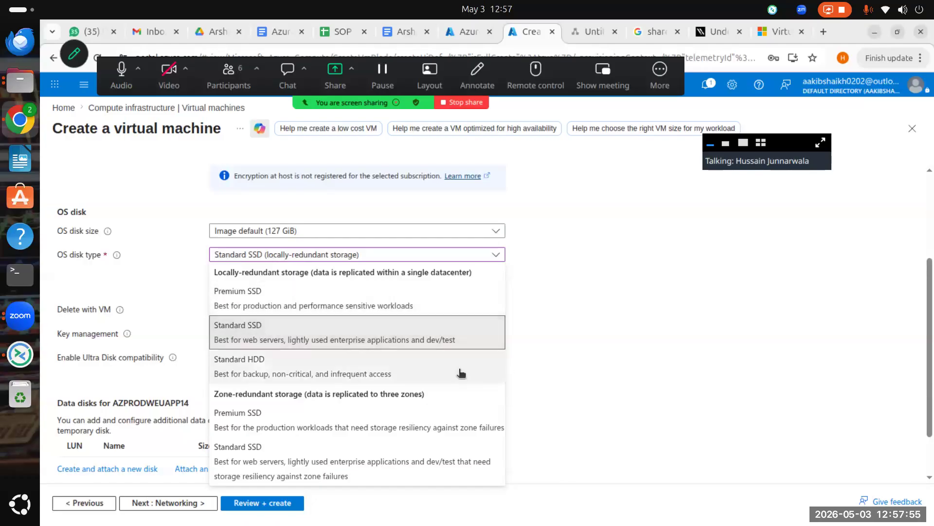
pyautogui.click(346, 333)
pyautogui.scroll(-2, 350, 277)
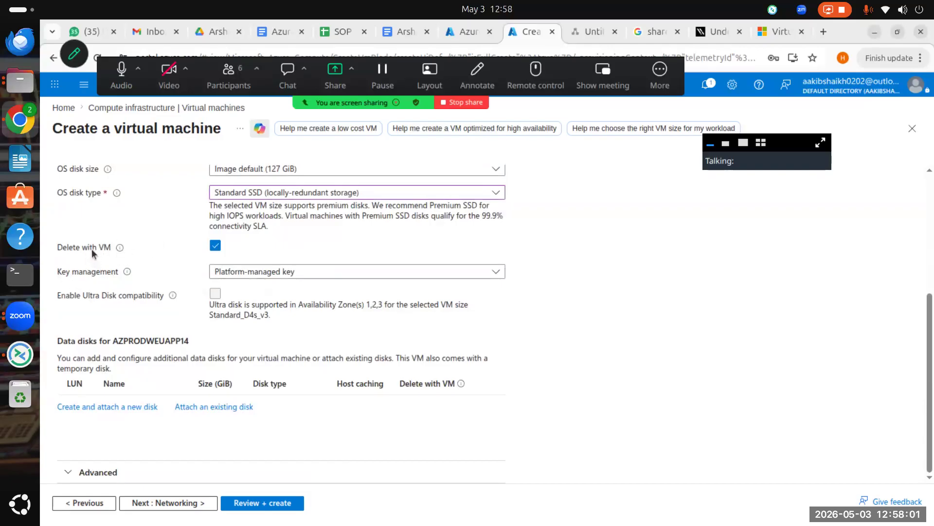
pyautogui.moveTo(122, 251)
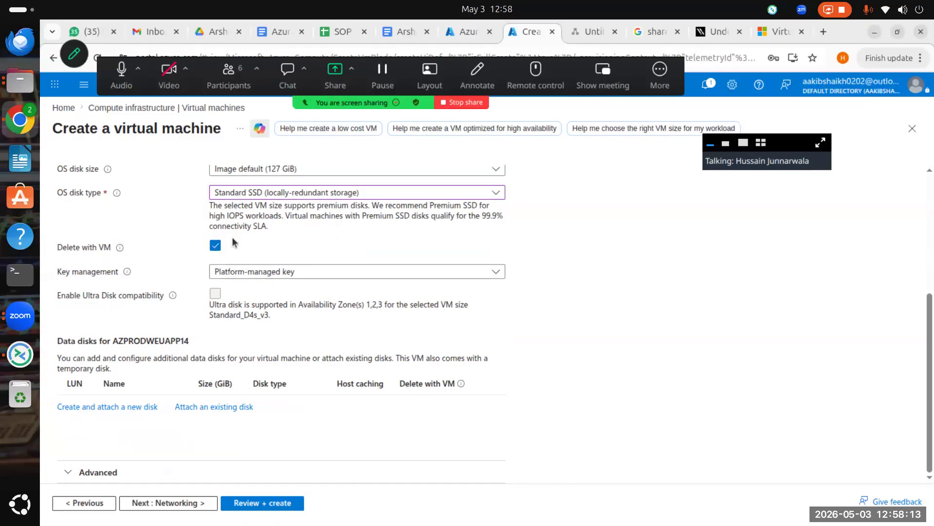
# Step: Keep Delete with VM on and Platform-managed key encryption, then expand the Zoom meeting window
pyautogui.click(215, 245)
pyautogui.click(219, 246)
pyautogui.click(334, 273)
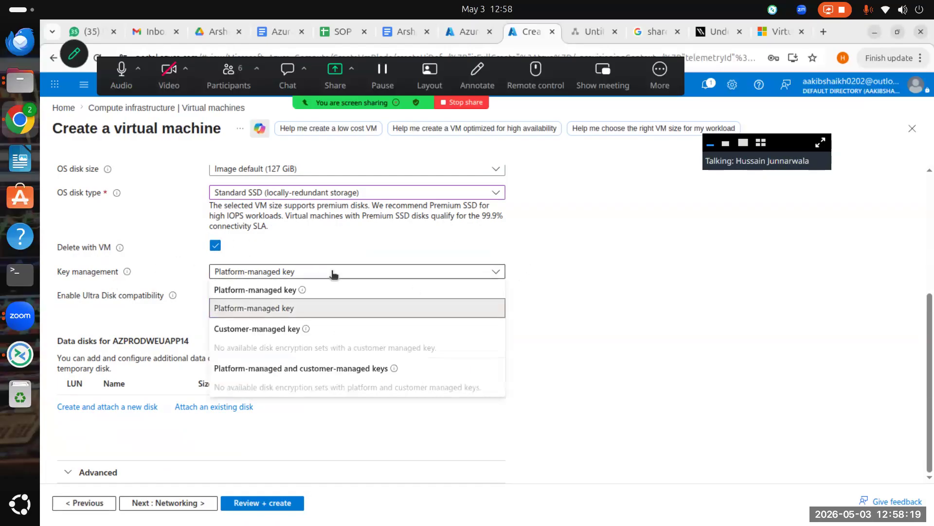
pyautogui.click(302, 313)
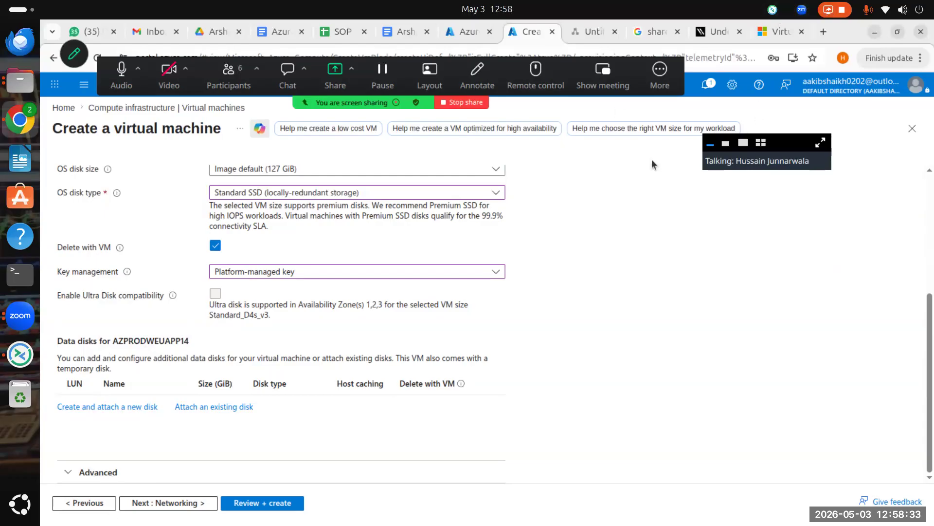
pyautogui.click(818, 143)
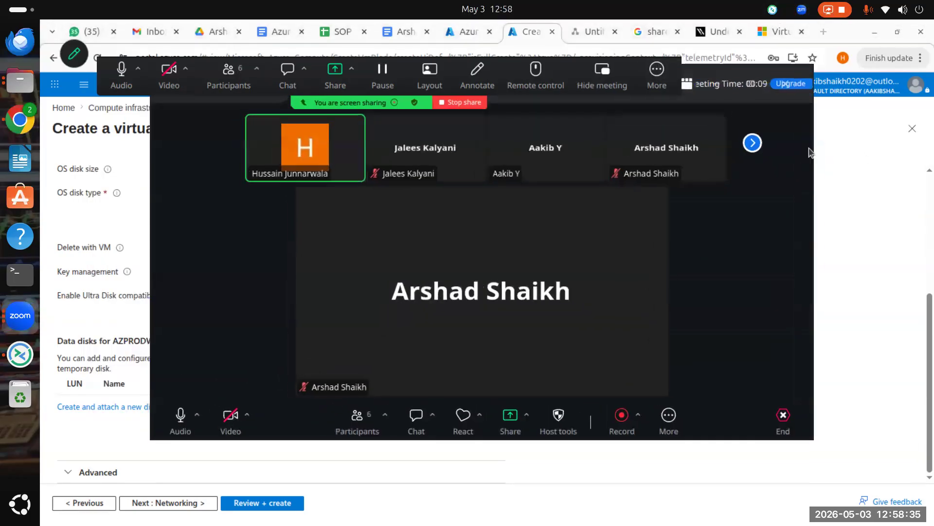